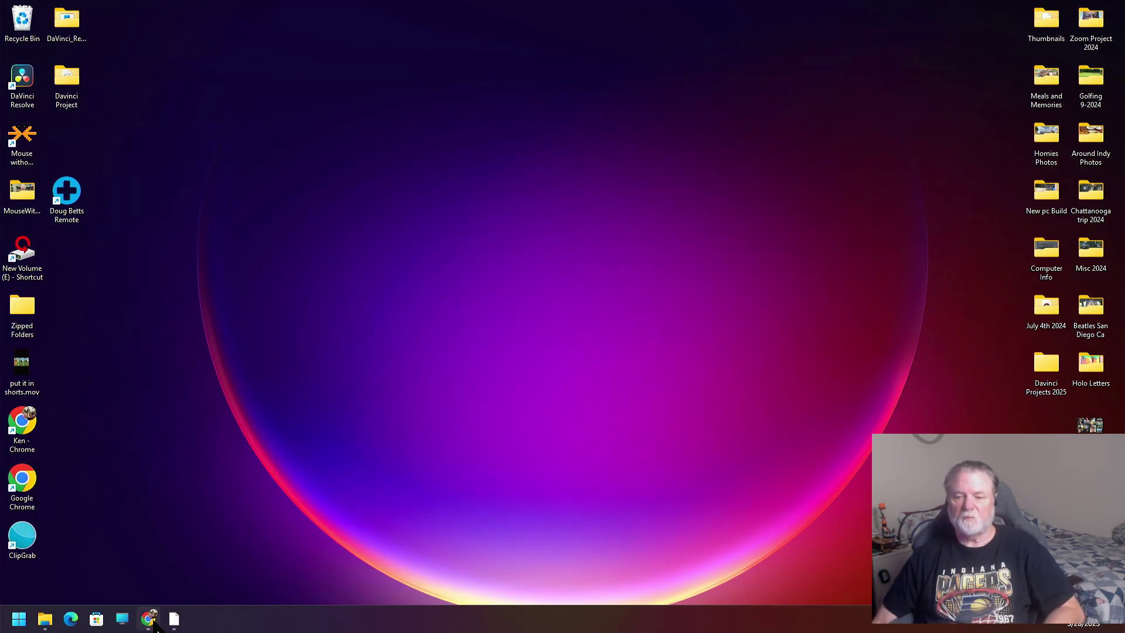
Switch to Chrome and search Pixabay's images for "flying saucer" in place of the laptops search.
{"action": "mouse_move", "coordinate": [148, 619]}
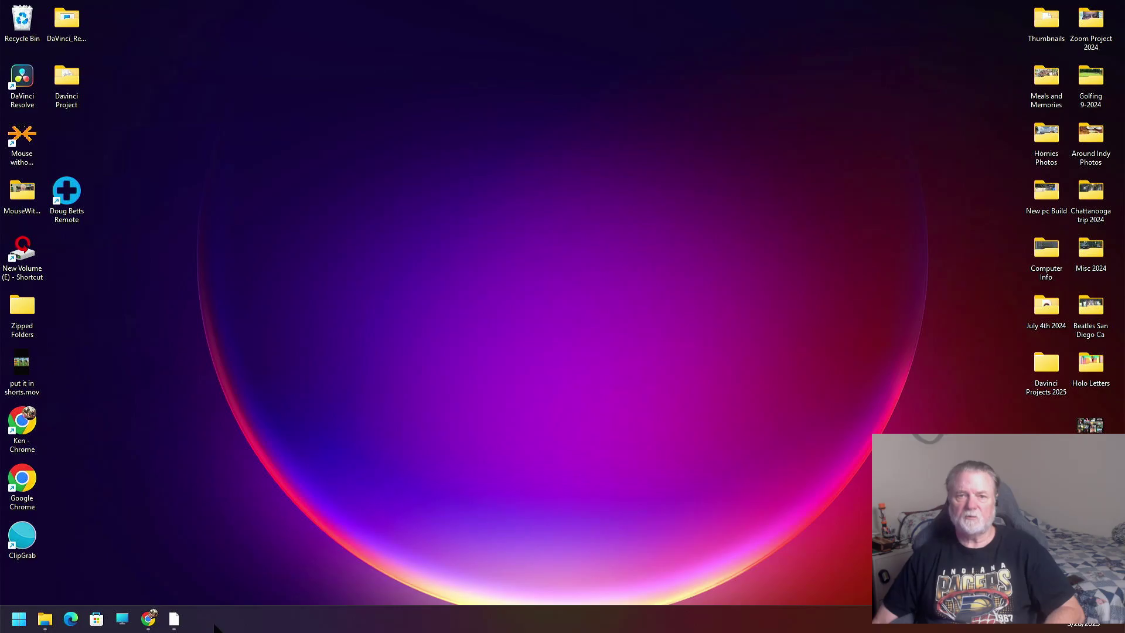
{"action": "left_click", "coordinate": [149, 619]}
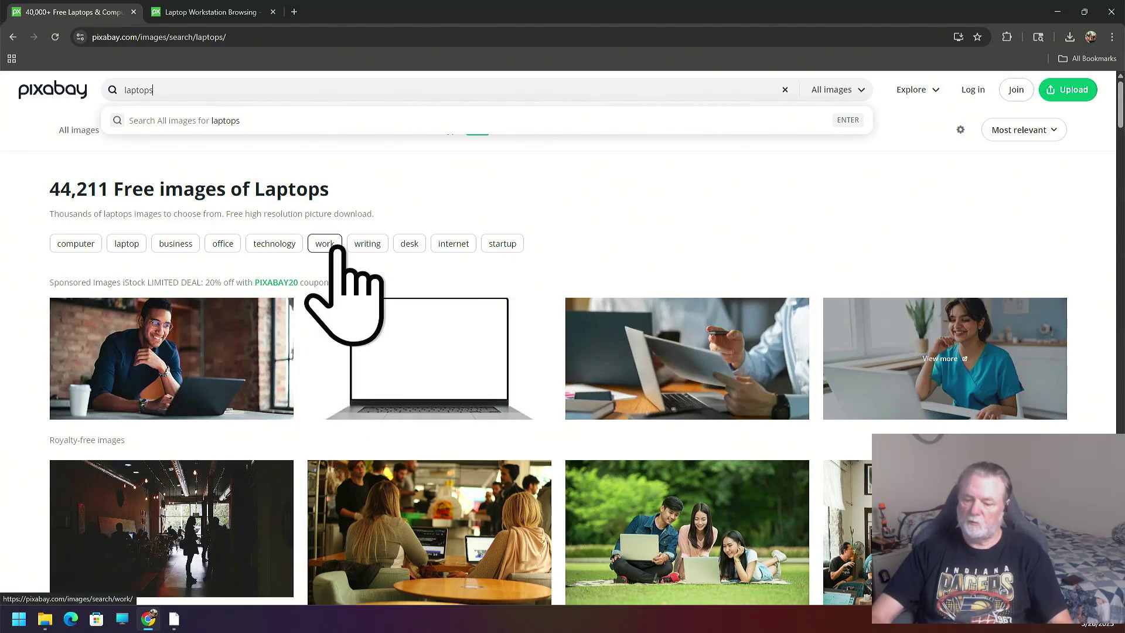
{"action": "key", "text": "BackSpace"}
{"action": "key", "text": "BackSpace"}
{"action": "key", "text": "BackSpace"}
{"action": "key", "text": "BackSpace"}
{"action": "key", "text": "BackSpace"}
{"action": "key", "text": "BackSpace"}
{"action": "key", "text": "BackSpace"}
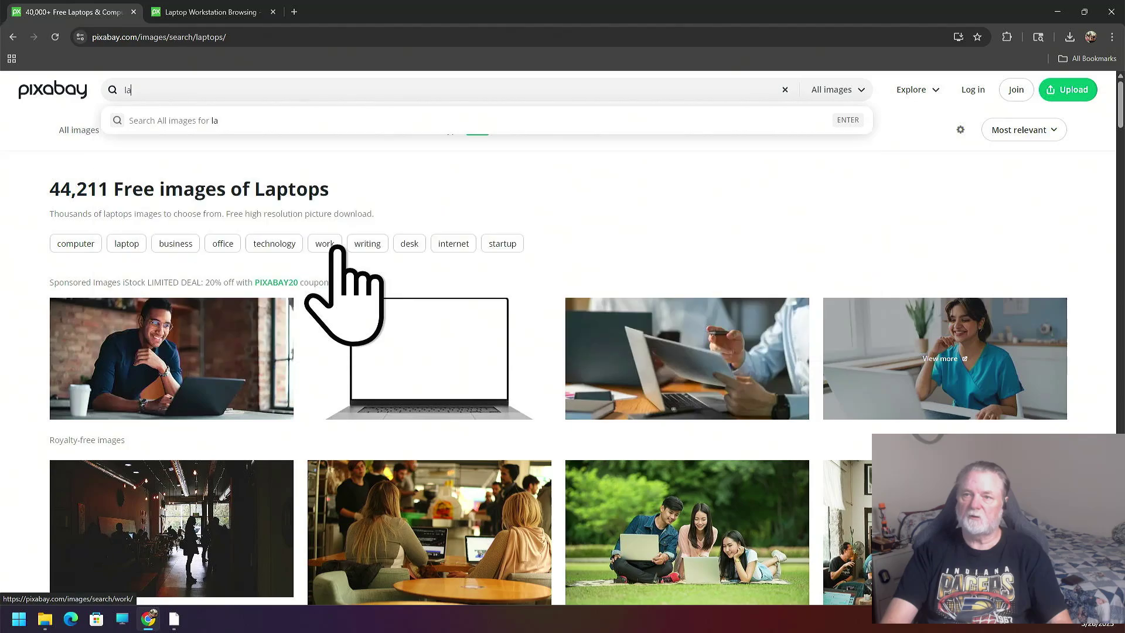
{"action": "type", "text": "fl"}
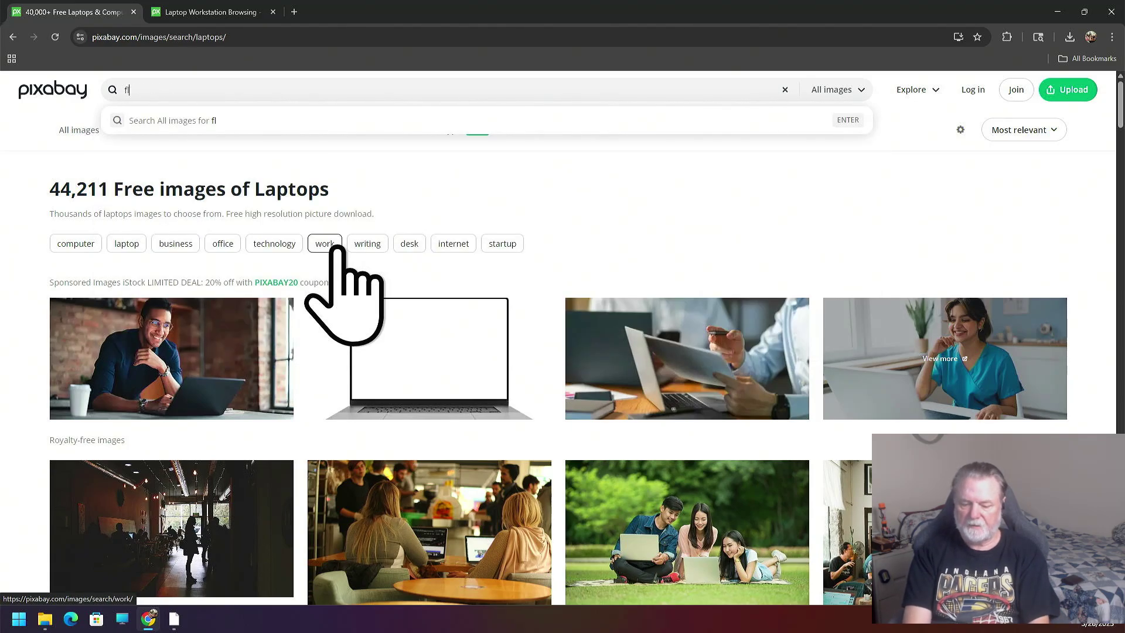
{"action": "type", "text": "ying"}
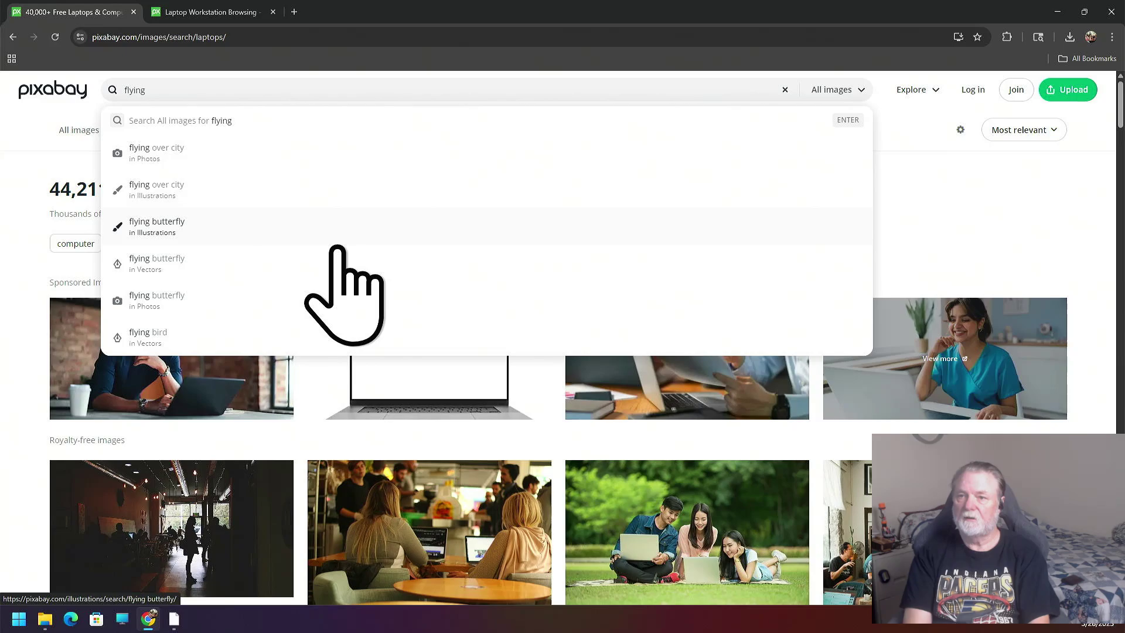
{"action": "type", "text": " saucer"}
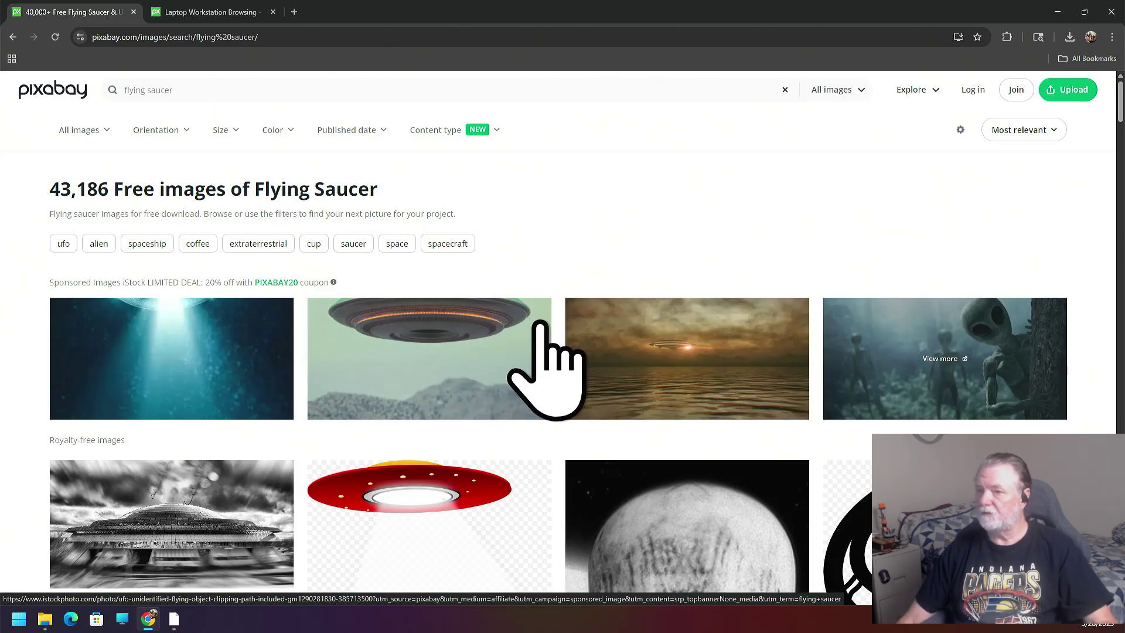
Examine the first page of flying saucer results for a suitable image with a transparent background.
{"action": "scroll", "coordinate": [560, 319], "scroll_direction": "down", "scroll_amount": 5}
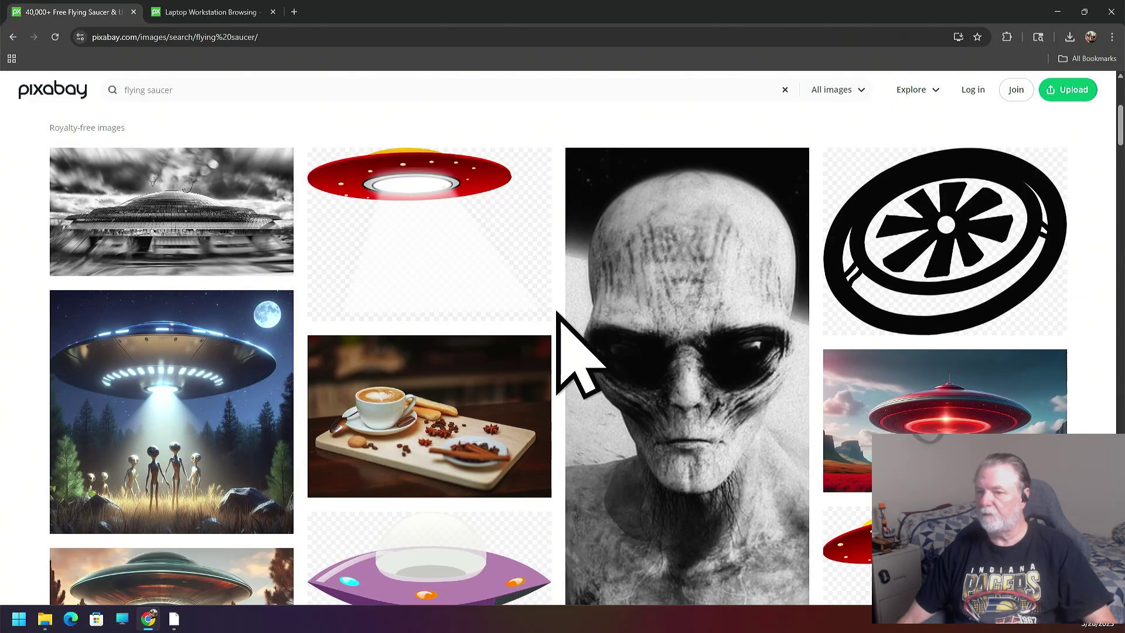
{"action": "scroll", "coordinate": [560, 319], "scroll_direction": "down", "scroll_amount": 5}
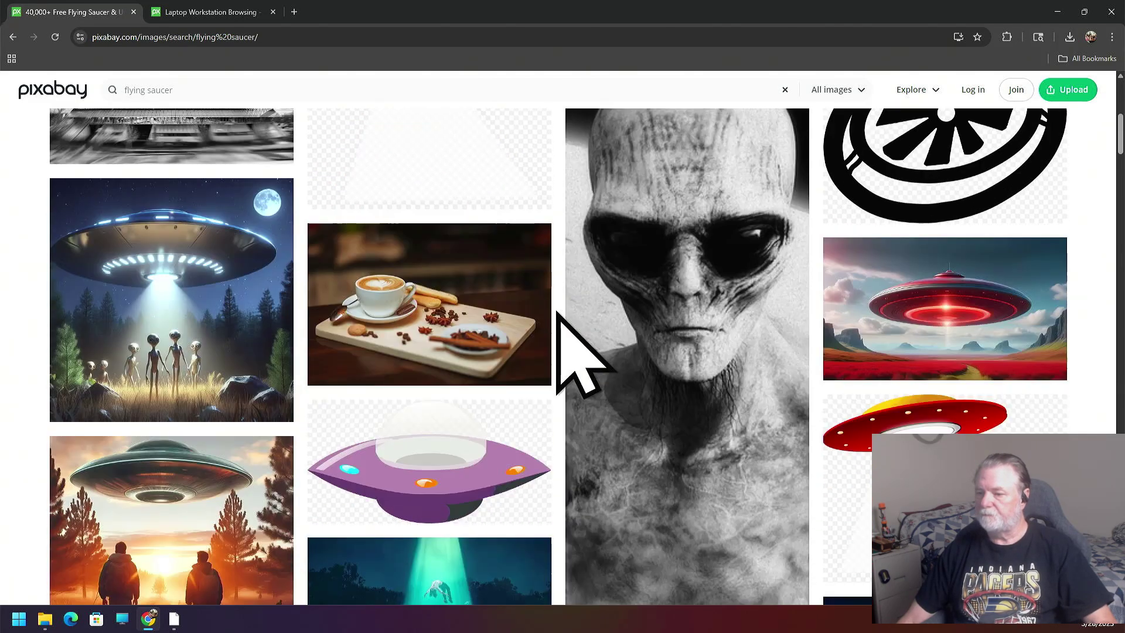
{"action": "scroll", "coordinate": [559, 319], "scroll_direction": "up", "scroll_amount": 3}
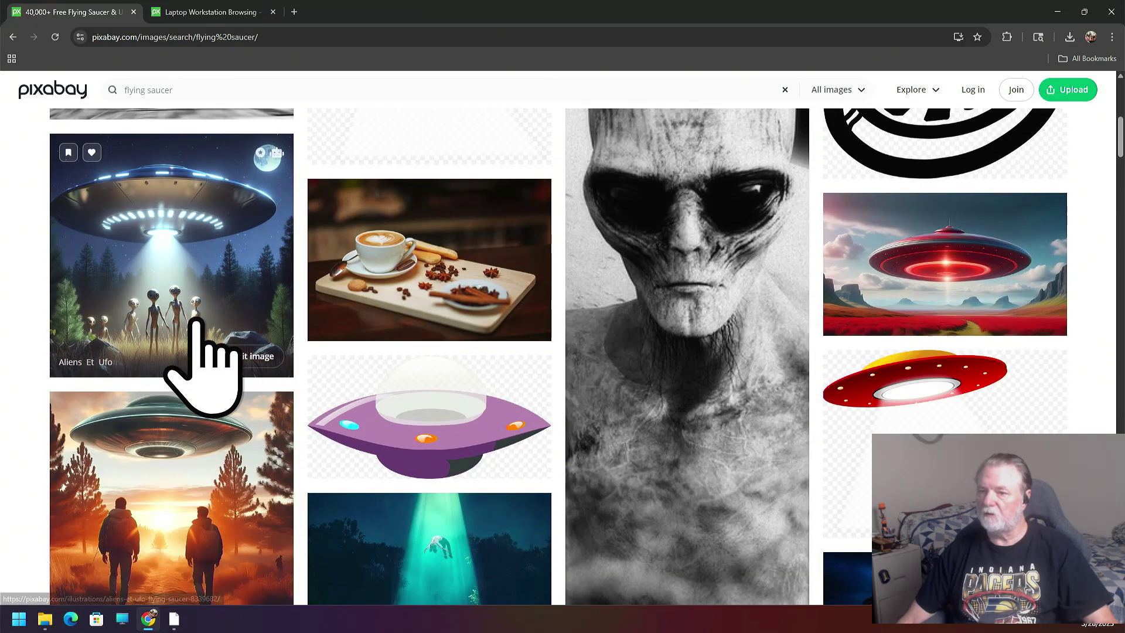
{"action": "scroll", "coordinate": [340, 352], "scroll_direction": "down", "scroll_amount": 3}
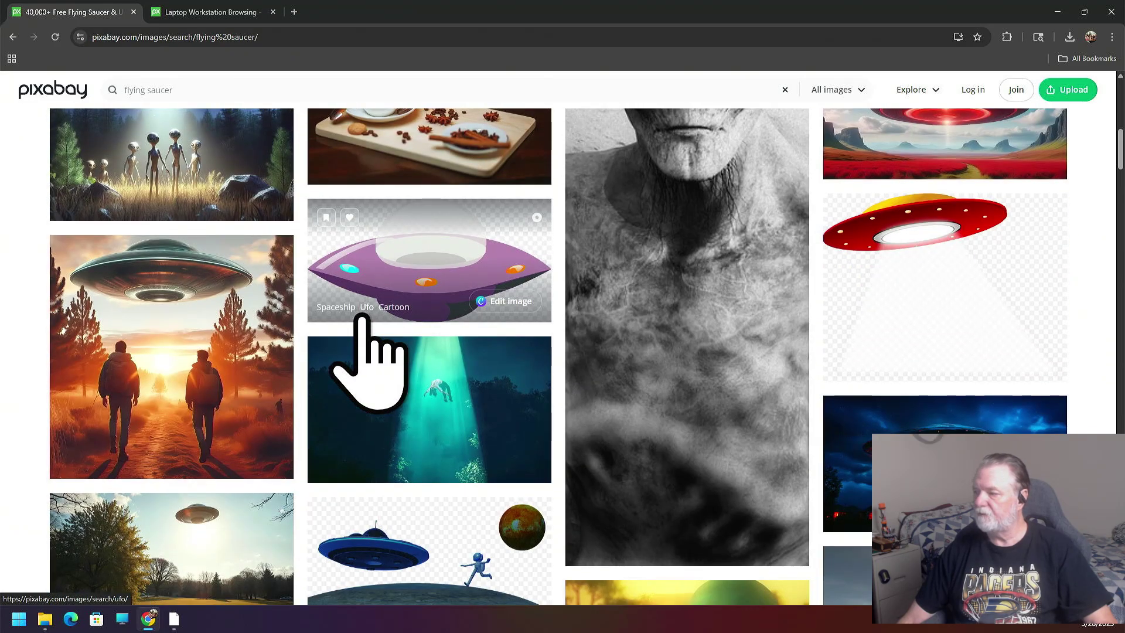
{"action": "scroll", "coordinate": [361, 320], "scroll_direction": "down", "scroll_amount": 3}
{"action": "scroll", "coordinate": [360, 319], "scroll_direction": "down", "scroll_amount": 6}
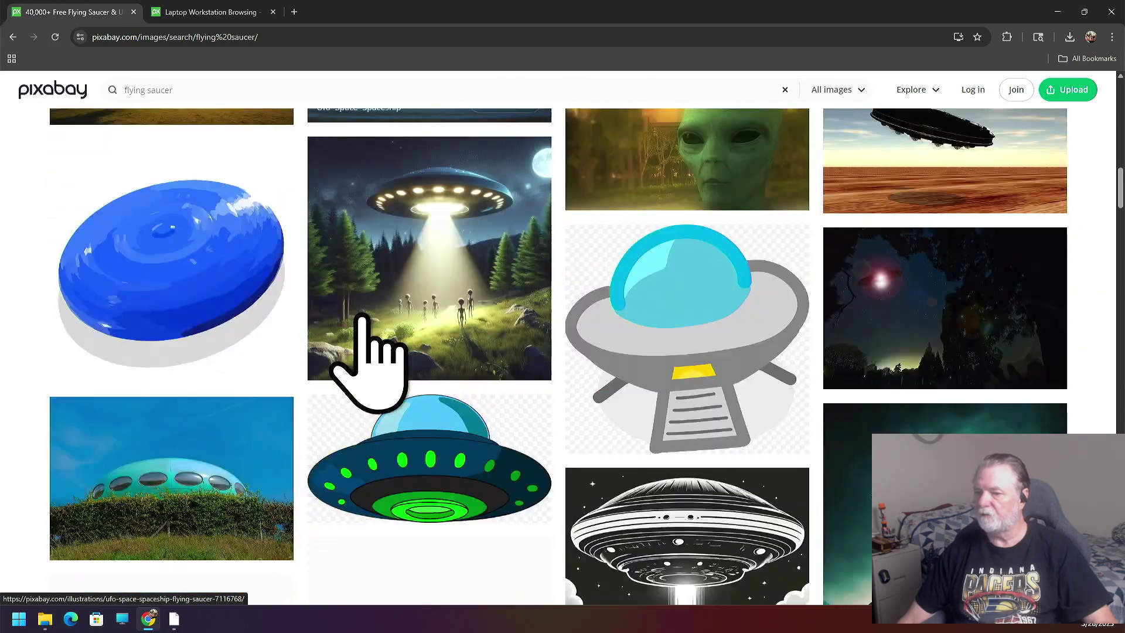
{"action": "scroll", "coordinate": [360, 319], "scroll_direction": "down", "scroll_amount": 2}
{"action": "scroll", "coordinate": [361, 320], "scroll_direction": "down", "scroll_amount": 6}
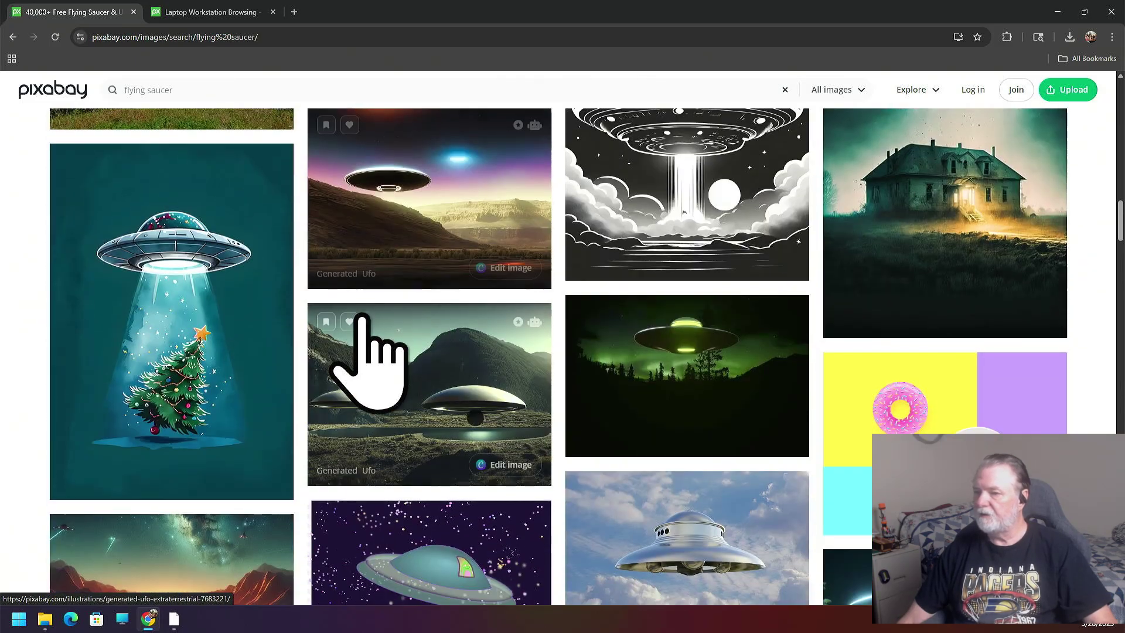
{"action": "scroll", "coordinate": [361, 319], "scroll_direction": "down", "scroll_amount": 3}
{"action": "scroll", "coordinate": [360, 320], "scroll_direction": "down", "scroll_amount": 5}
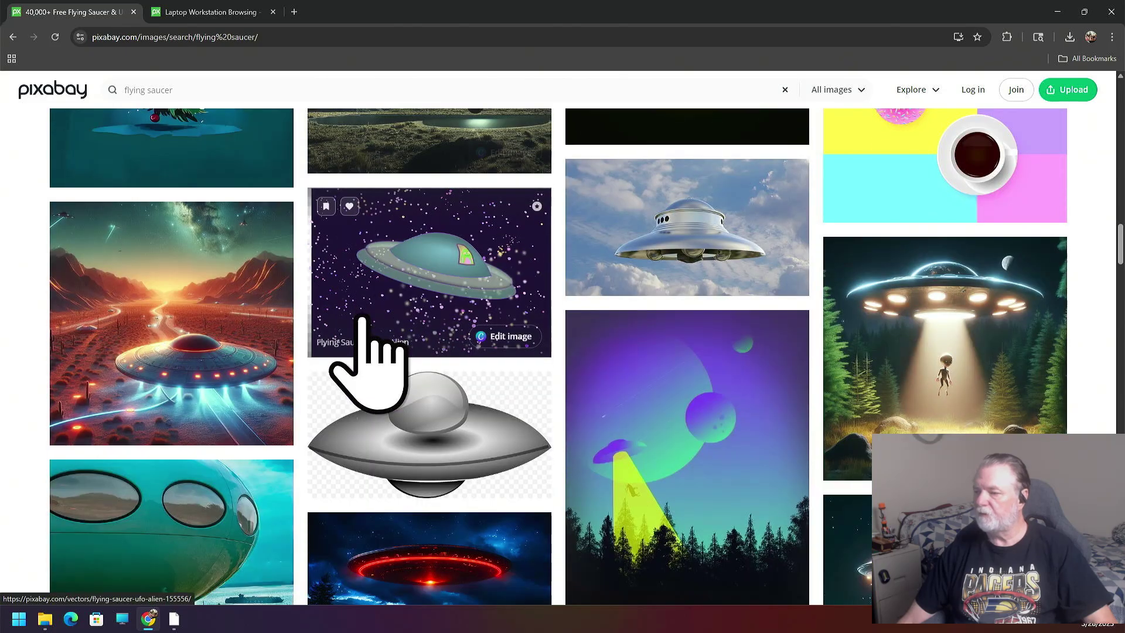
{"action": "scroll", "coordinate": [390, 307], "scroll_direction": "down", "scroll_amount": 3}
{"action": "scroll", "coordinate": [388, 304], "scroll_direction": "down", "scroll_amount": 10}
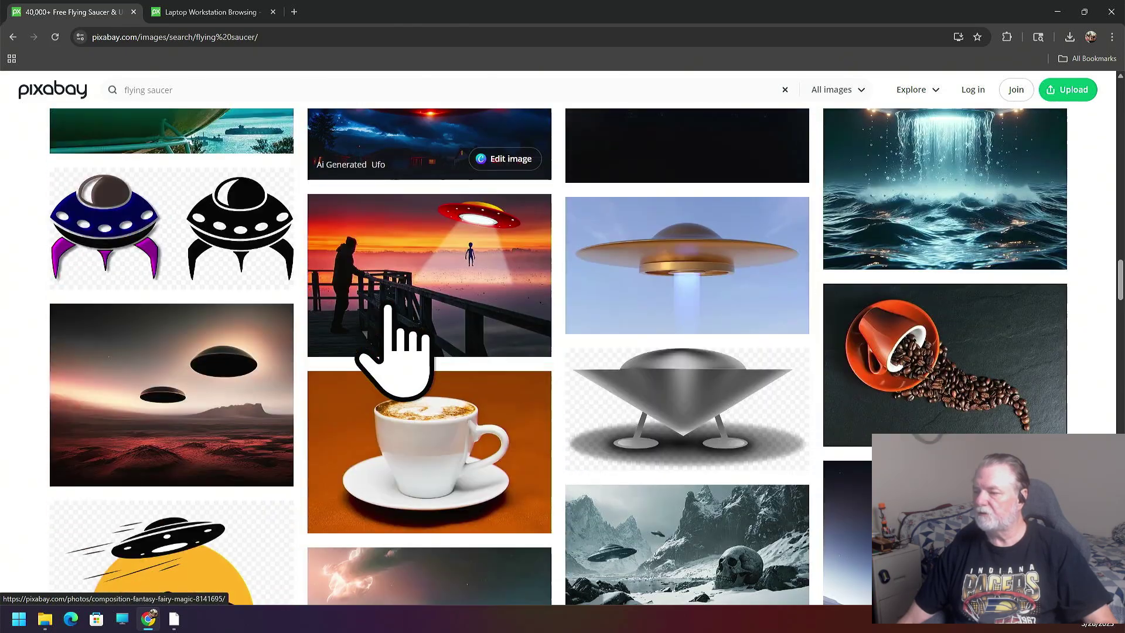
{"action": "scroll", "coordinate": [388, 305], "scroll_direction": "down", "scroll_amount": 11}
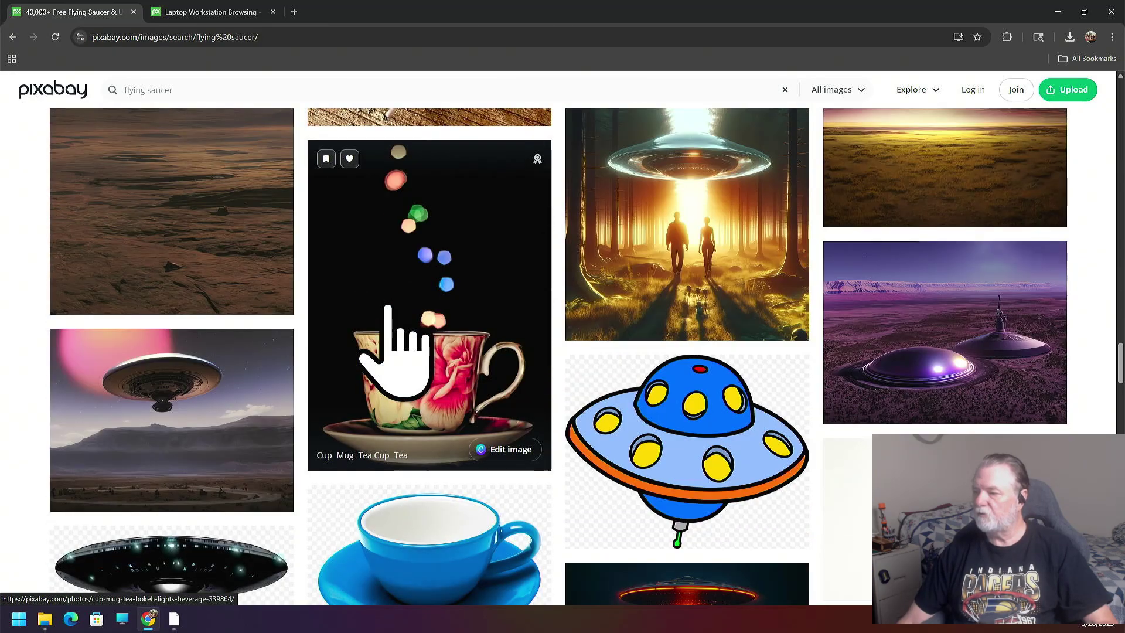
{"action": "scroll", "coordinate": [388, 308], "scroll_direction": "down", "scroll_amount": 5}
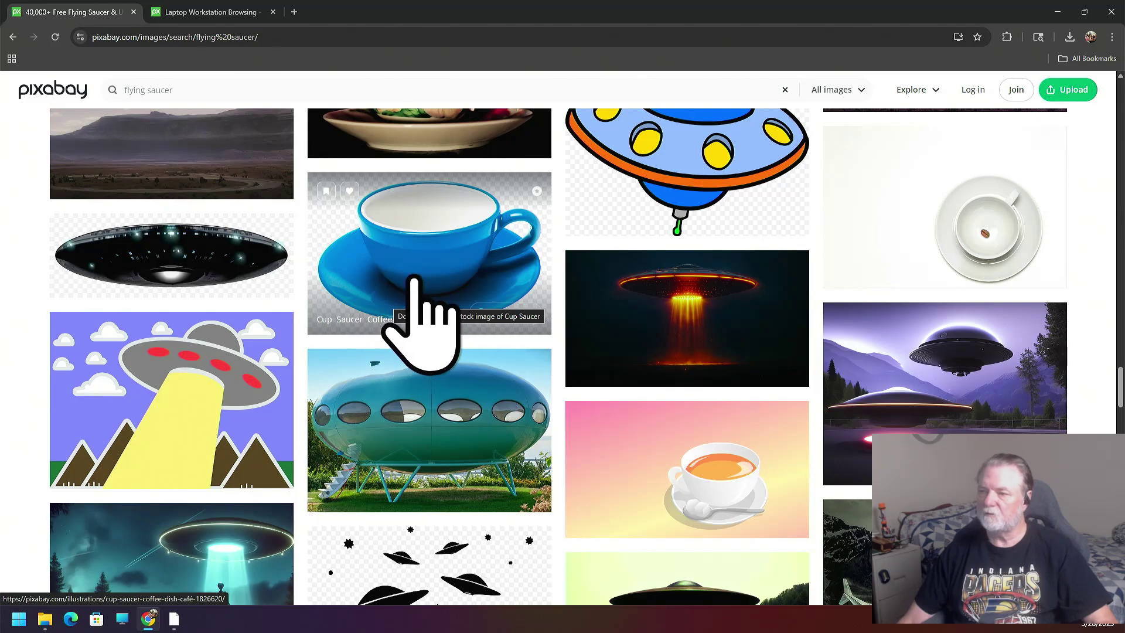
{"action": "scroll", "coordinate": [416, 287], "scroll_direction": "down", "scroll_amount": 5}
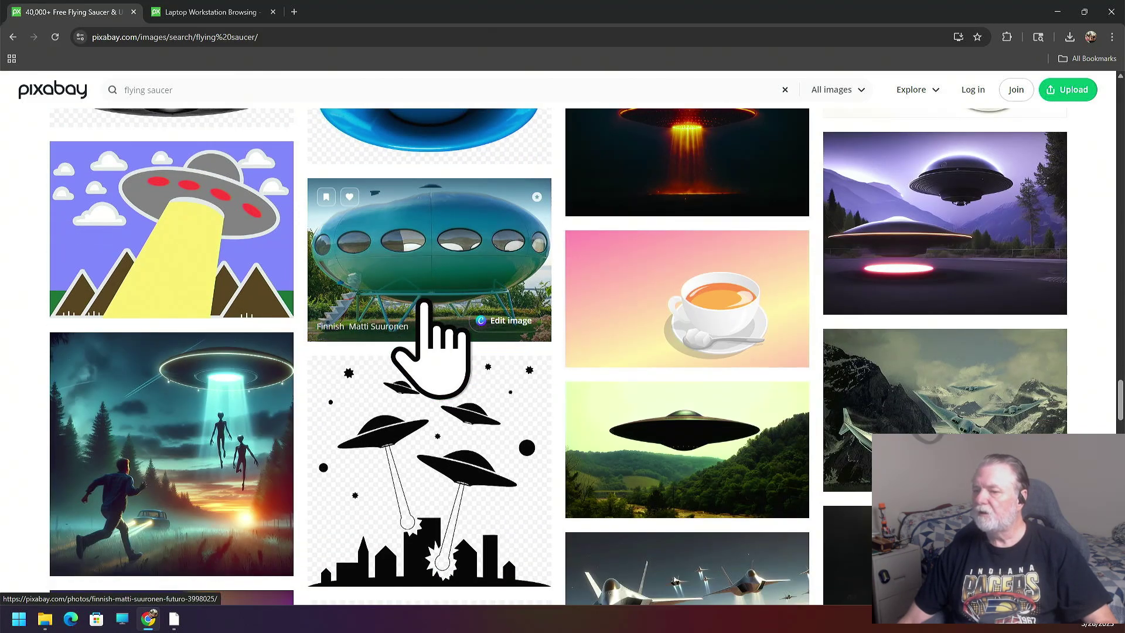
{"action": "scroll", "coordinate": [423, 302], "scroll_direction": "down", "scroll_amount": 3}
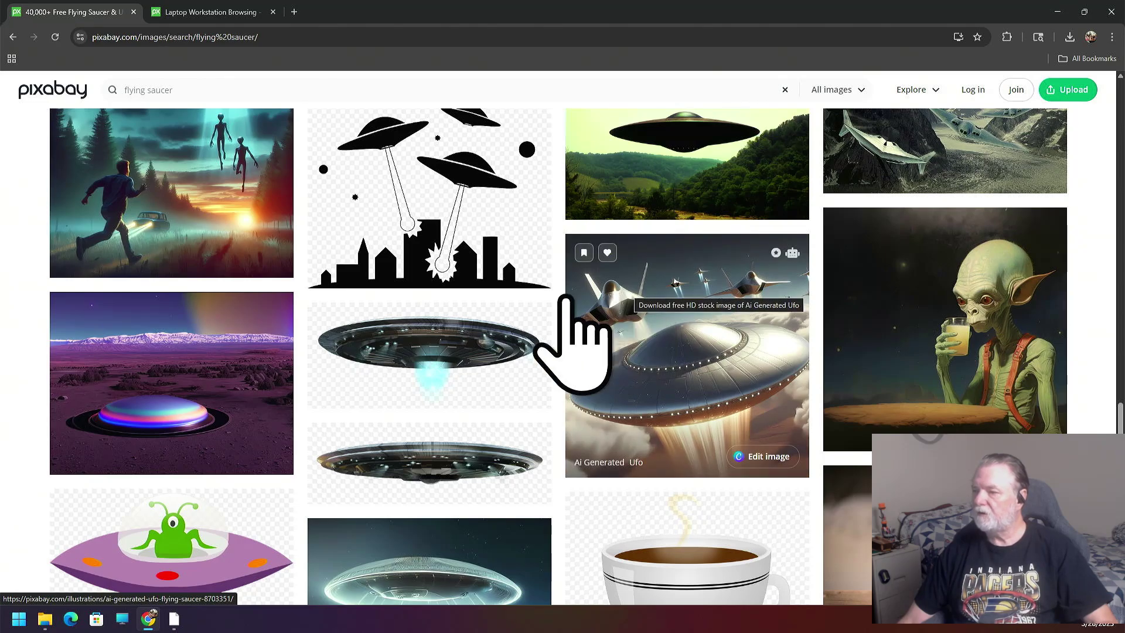
{"action": "scroll", "coordinate": [575, 302], "scroll_direction": "down", "scroll_amount": 3}
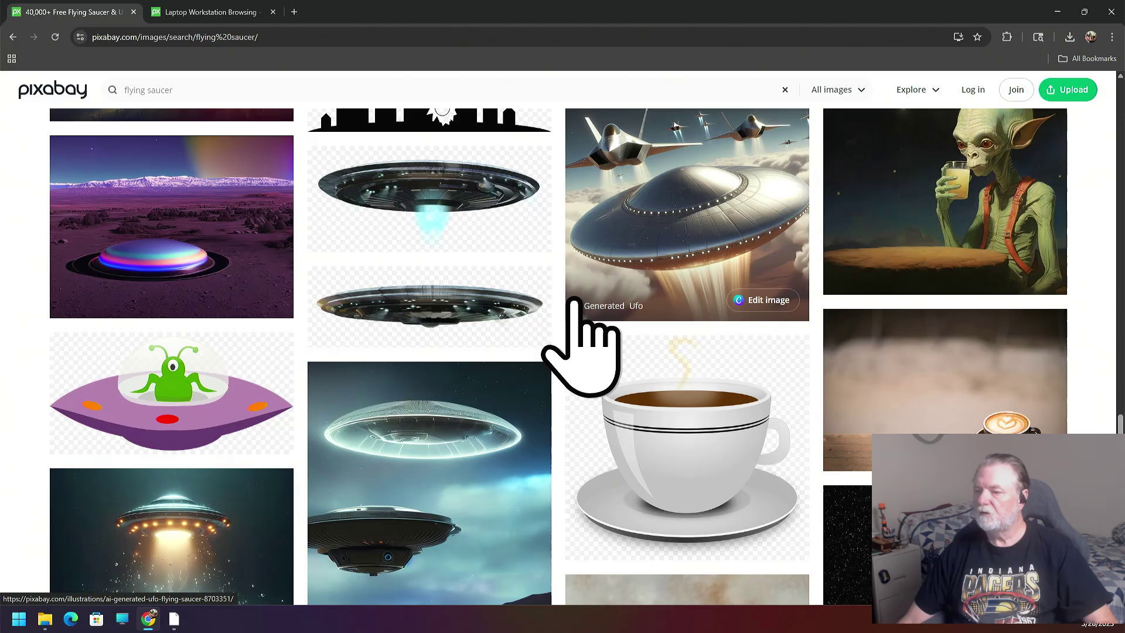
{"action": "scroll", "coordinate": [574, 302], "scroll_direction": "down", "scroll_amount": 6}
{"action": "scroll", "coordinate": [580, 299], "scroll_direction": "down", "scroll_amount": 3}
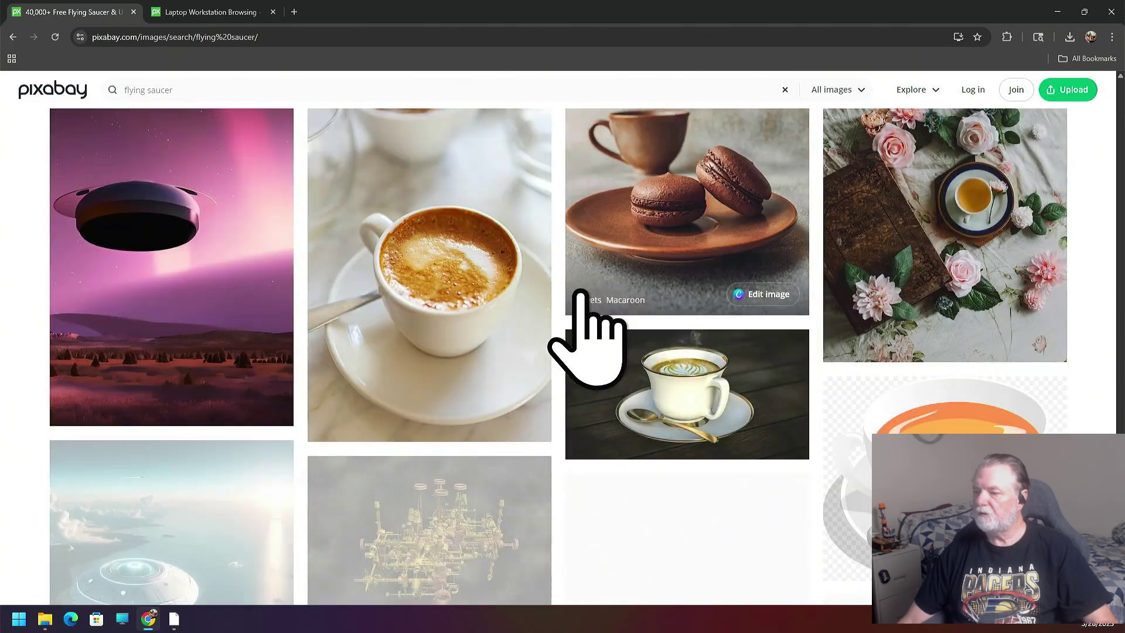
{"action": "scroll", "coordinate": [580, 299], "scroll_direction": "down", "scroll_amount": 6}
{"action": "scroll", "coordinate": [580, 299], "scroll_direction": "down", "scroll_amount": 12}
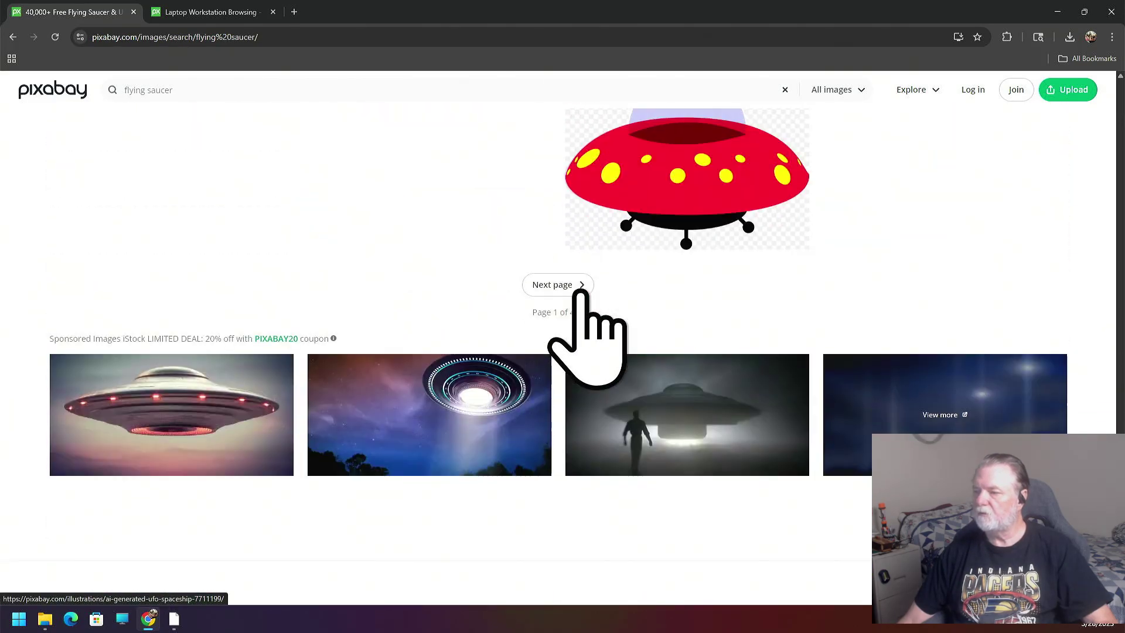
Go to the second results page and open the side-view metallic flying saucer image with the transparent background.
{"action": "left_click", "coordinate": [559, 285]}
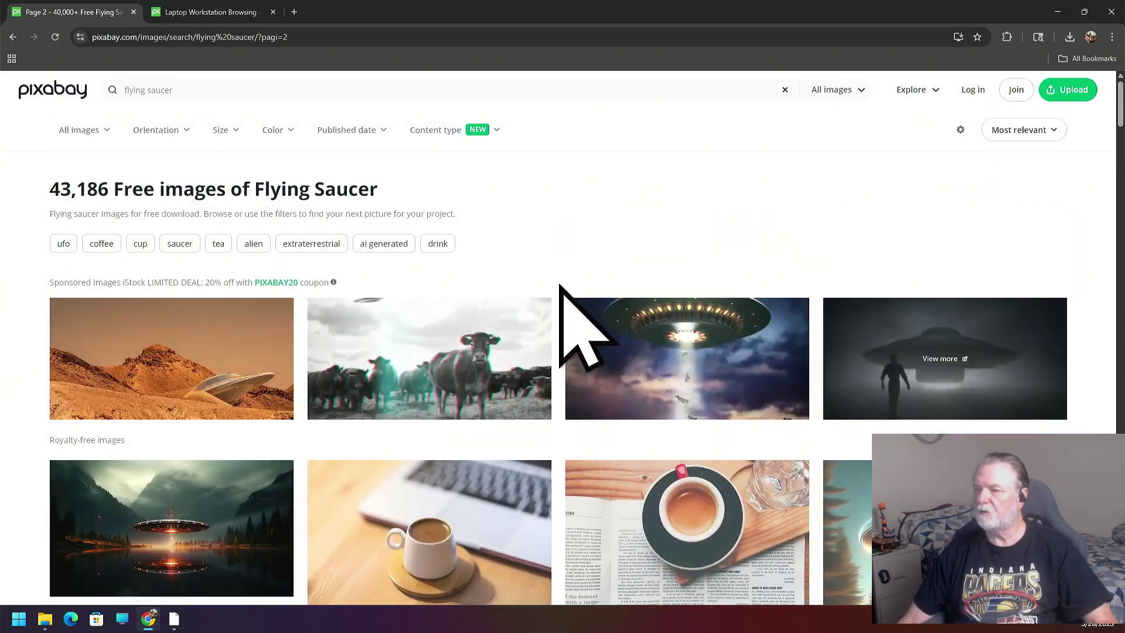
{"action": "scroll", "coordinate": [554, 301], "scroll_direction": "down", "scroll_amount": 10}
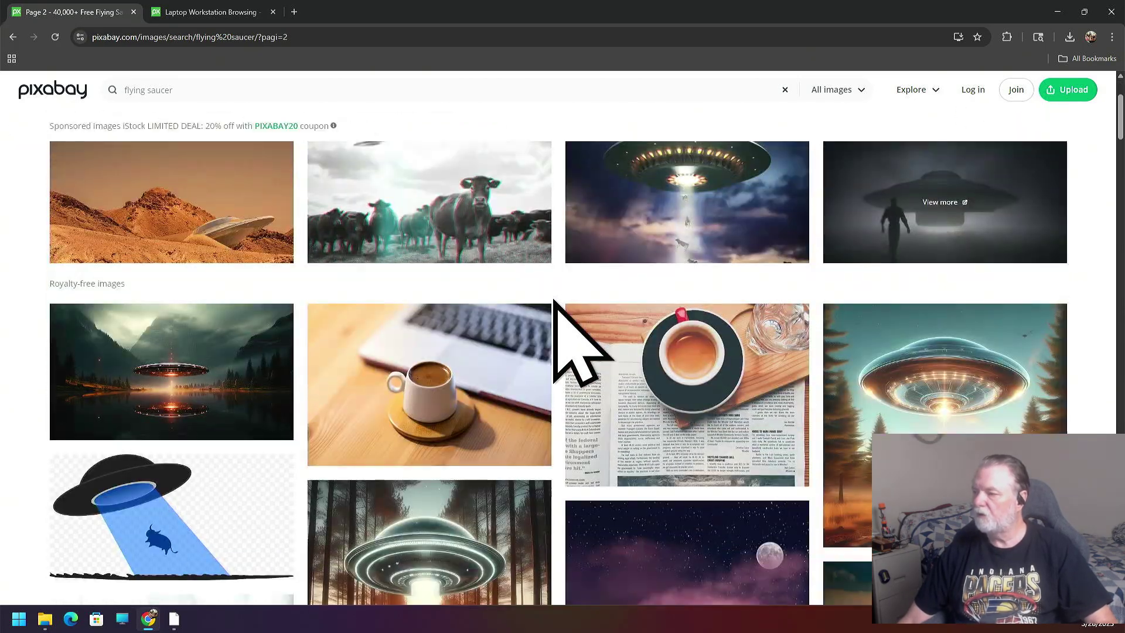
{"action": "scroll", "coordinate": [555, 300], "scroll_direction": "down", "scroll_amount": 8}
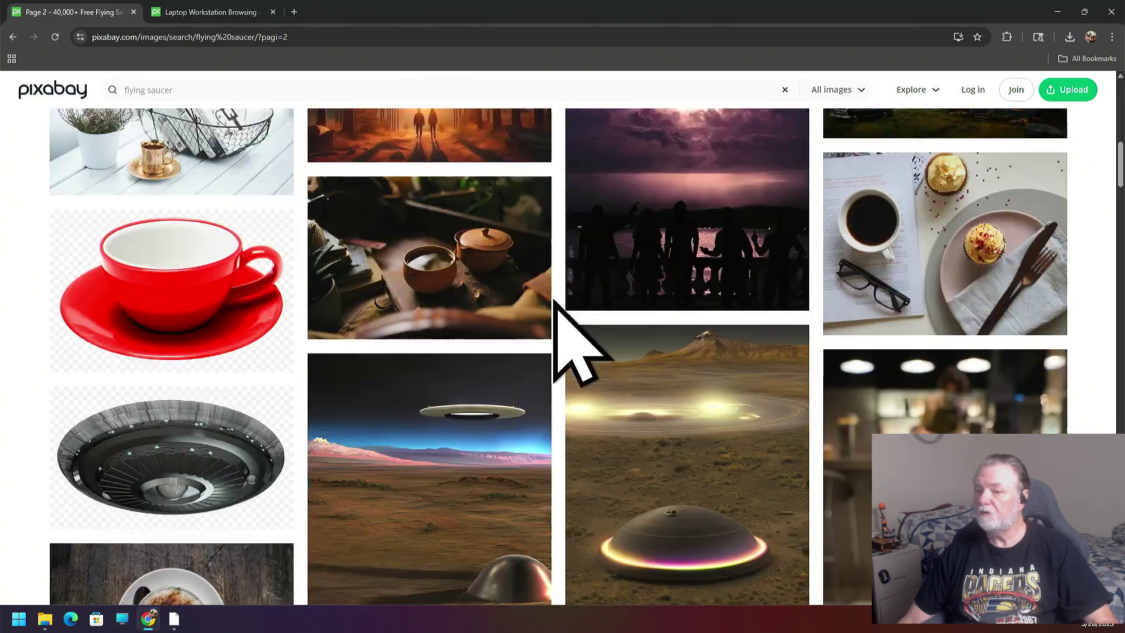
{"action": "scroll", "coordinate": [555, 300], "scroll_direction": "down", "scroll_amount": 3}
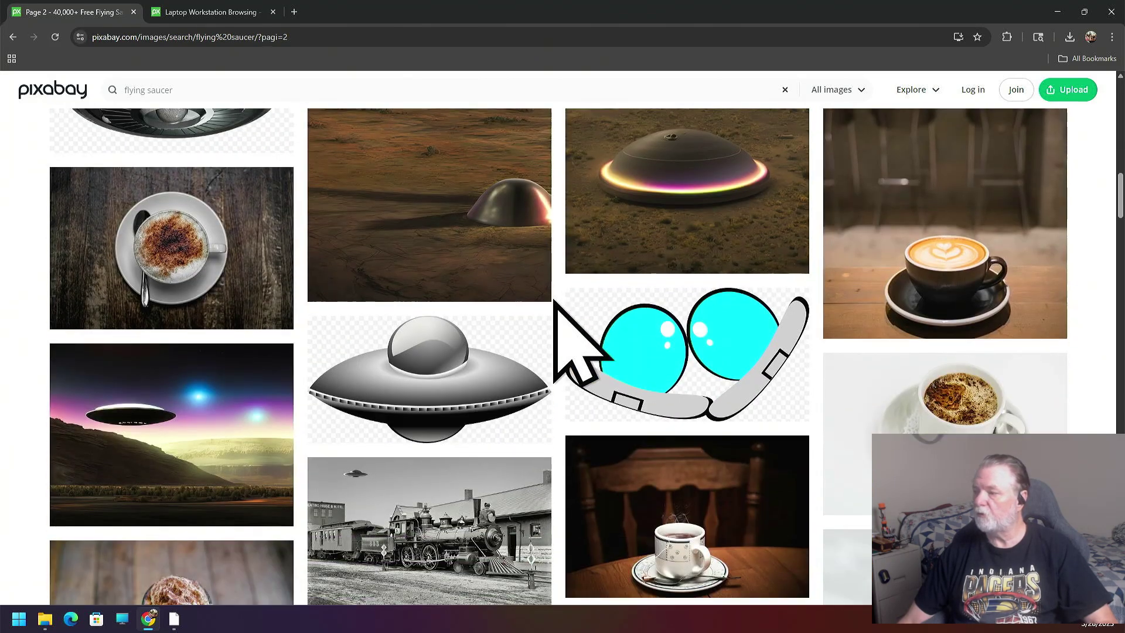
{"action": "scroll", "coordinate": [556, 300], "scroll_direction": "down", "scroll_amount": 5}
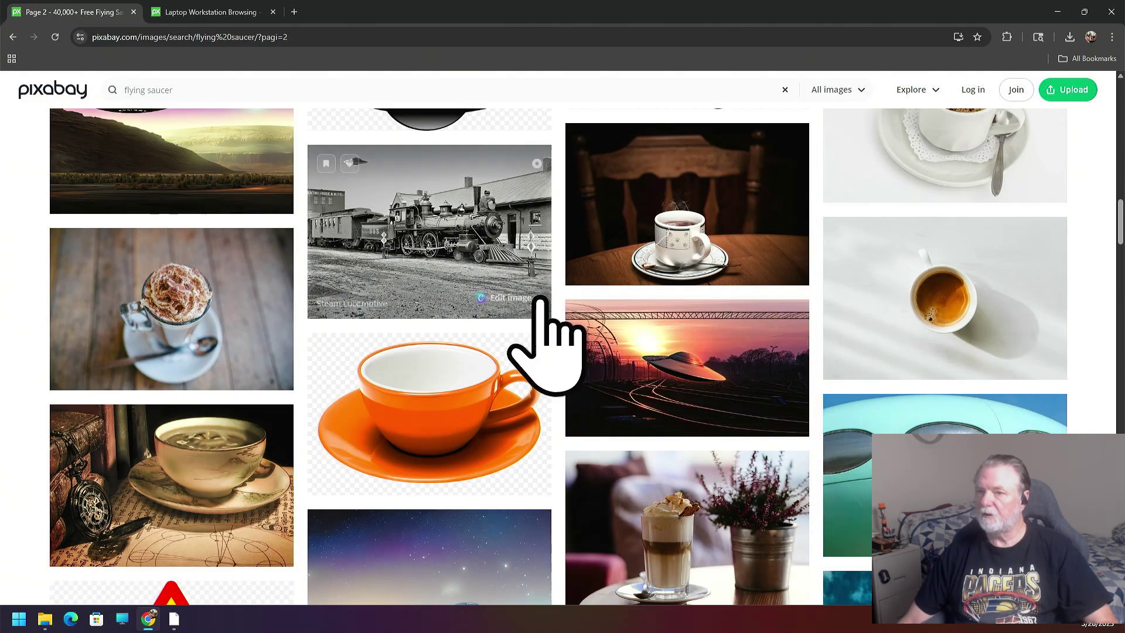
{"action": "scroll", "coordinate": [540, 326], "scroll_direction": "up", "scroll_amount": 5}
{"action": "scroll", "coordinate": [445, 422], "scroll_direction": "down", "scroll_amount": 3}
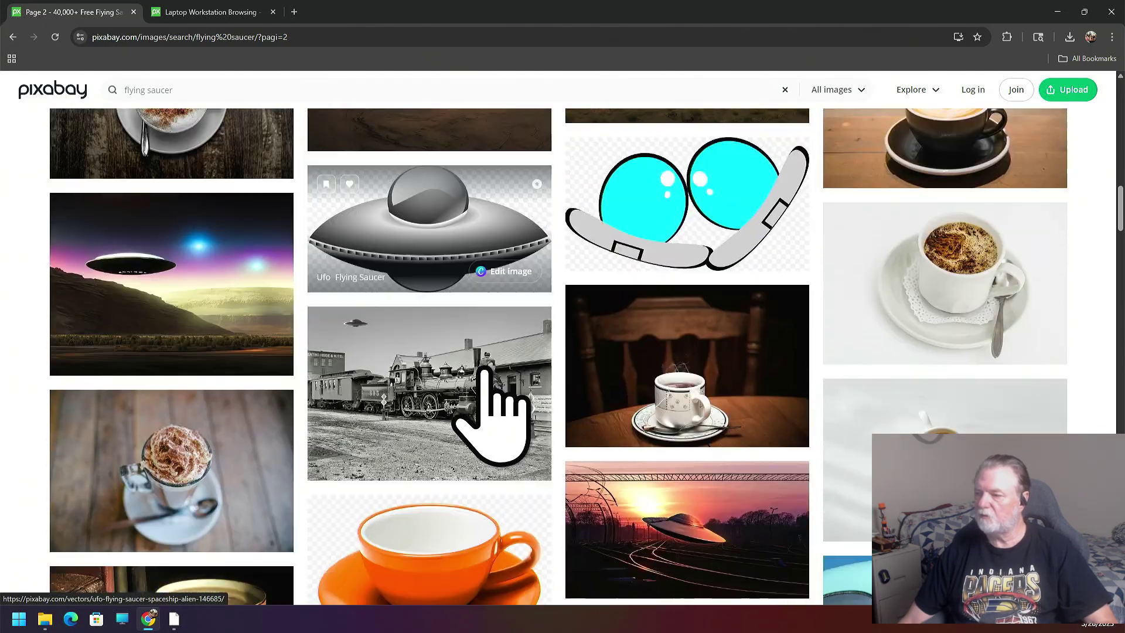
{"action": "scroll", "coordinate": [511, 337], "scroll_direction": "down", "scroll_amount": 3}
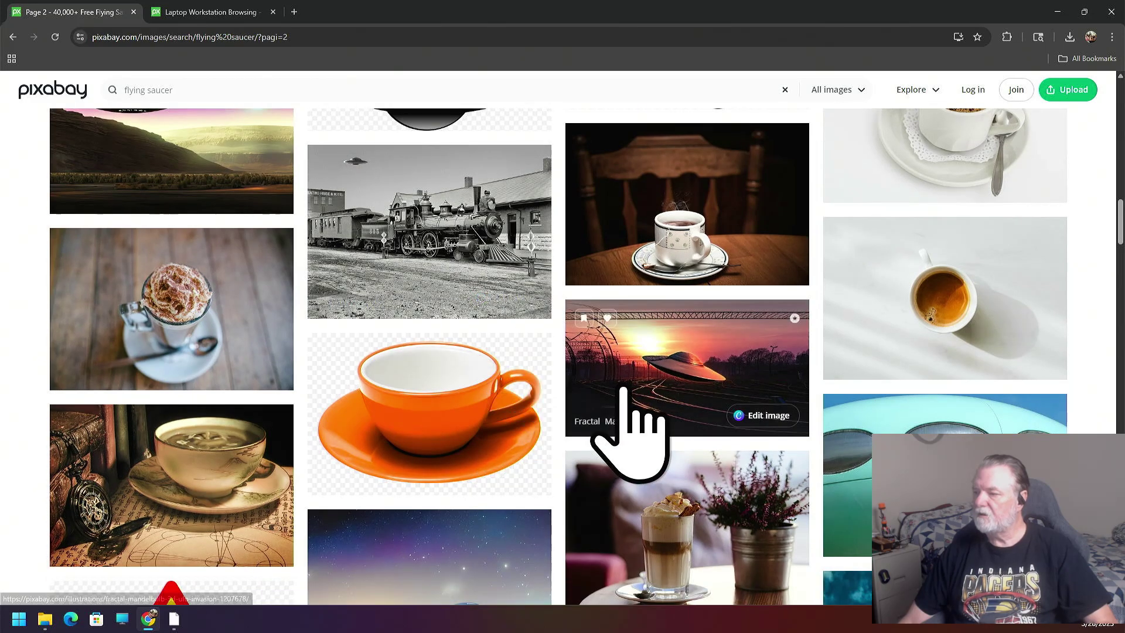
{"action": "scroll", "coordinate": [516, 401], "scroll_direction": "down", "scroll_amount": 6}
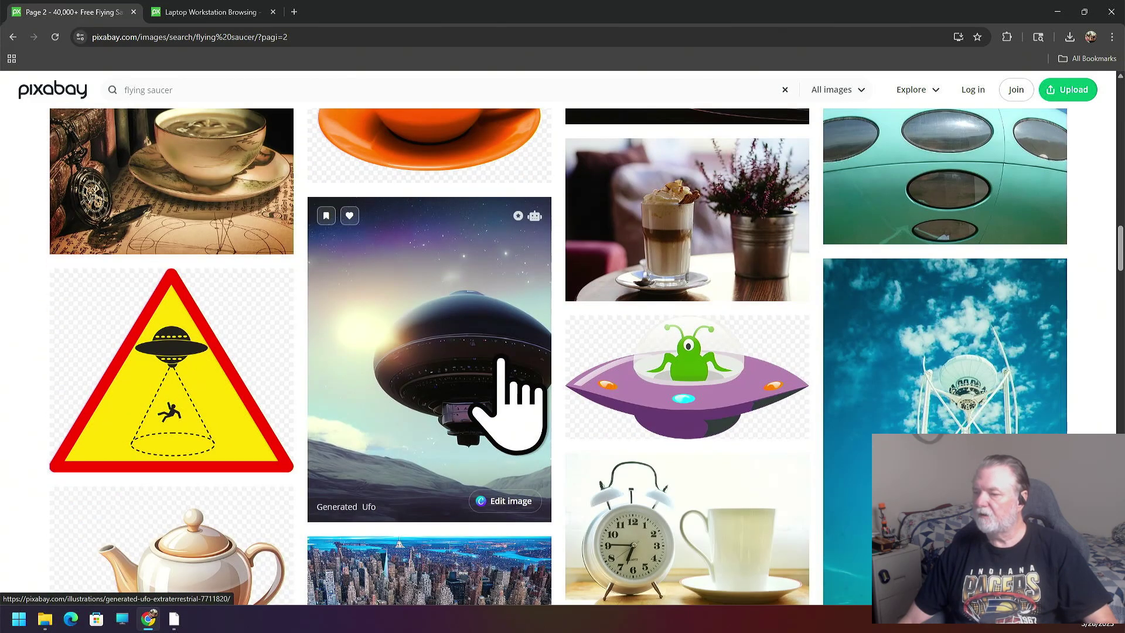
{"action": "scroll", "coordinate": [513, 387], "scroll_direction": "down", "scroll_amount": 6}
{"action": "scroll", "coordinate": [502, 358], "scroll_direction": "down", "scroll_amount": 9}
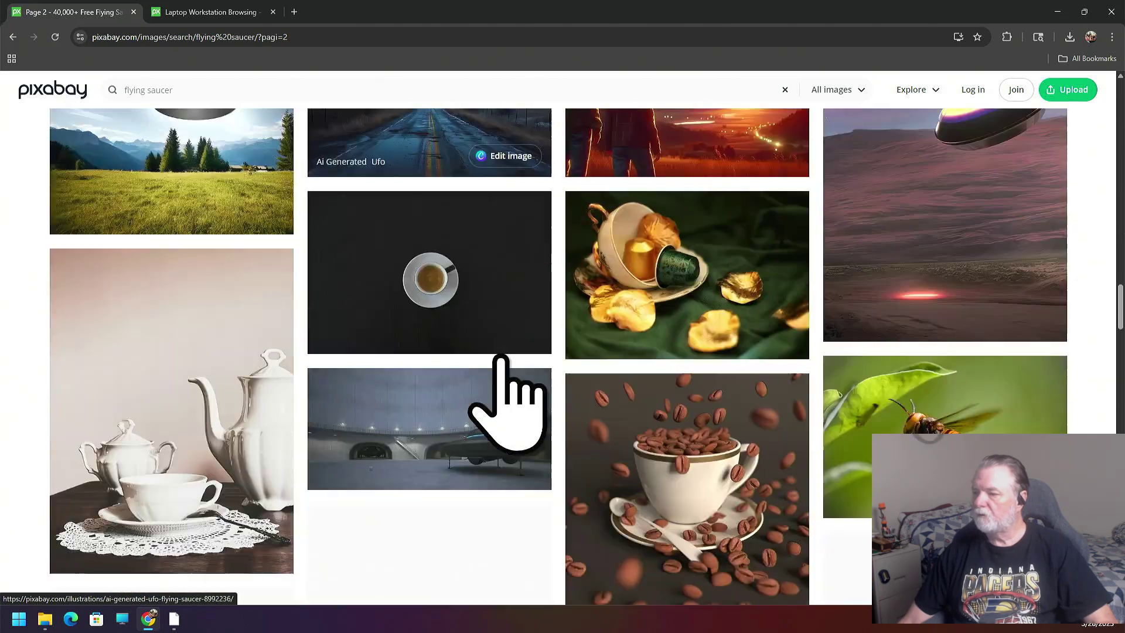
{"action": "scroll", "coordinate": [502, 357], "scroll_direction": "down", "scroll_amount": 3}
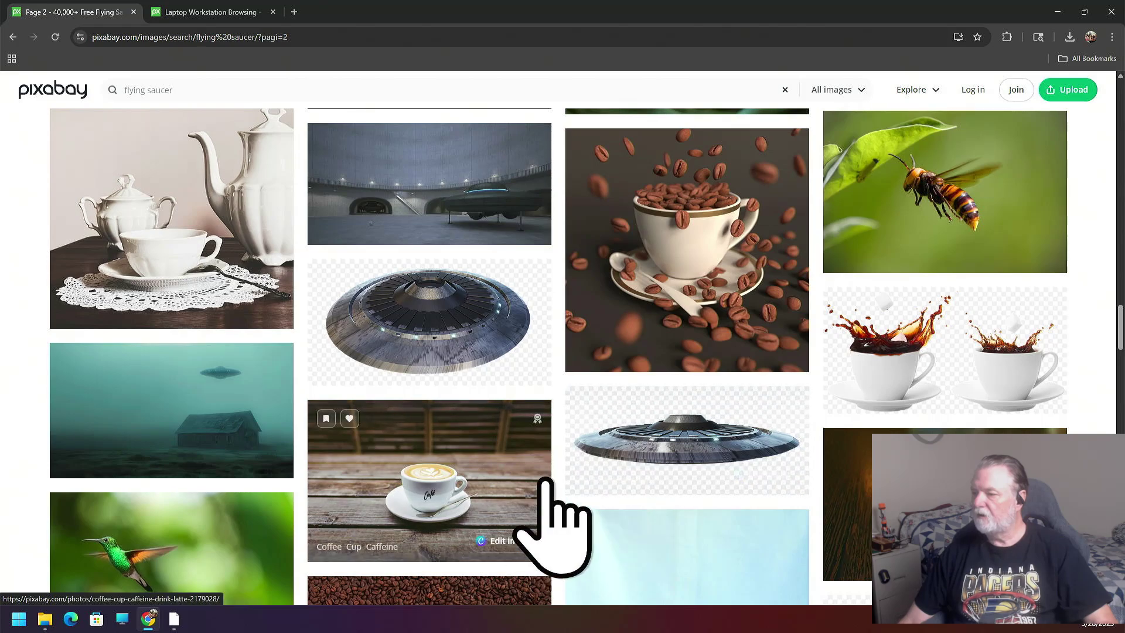
{"action": "left_click", "coordinate": [651, 436]}
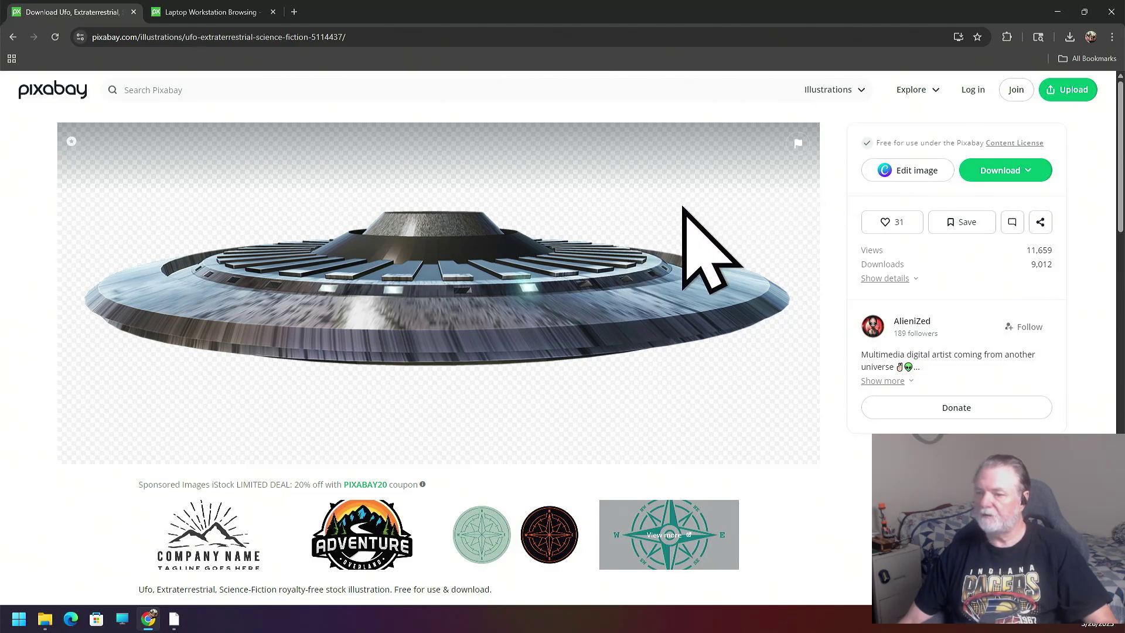
Download the flying saucer image as a 1920×860 PNG and dismiss the thank-you dialog.
{"action": "left_click", "coordinate": [1010, 170]}
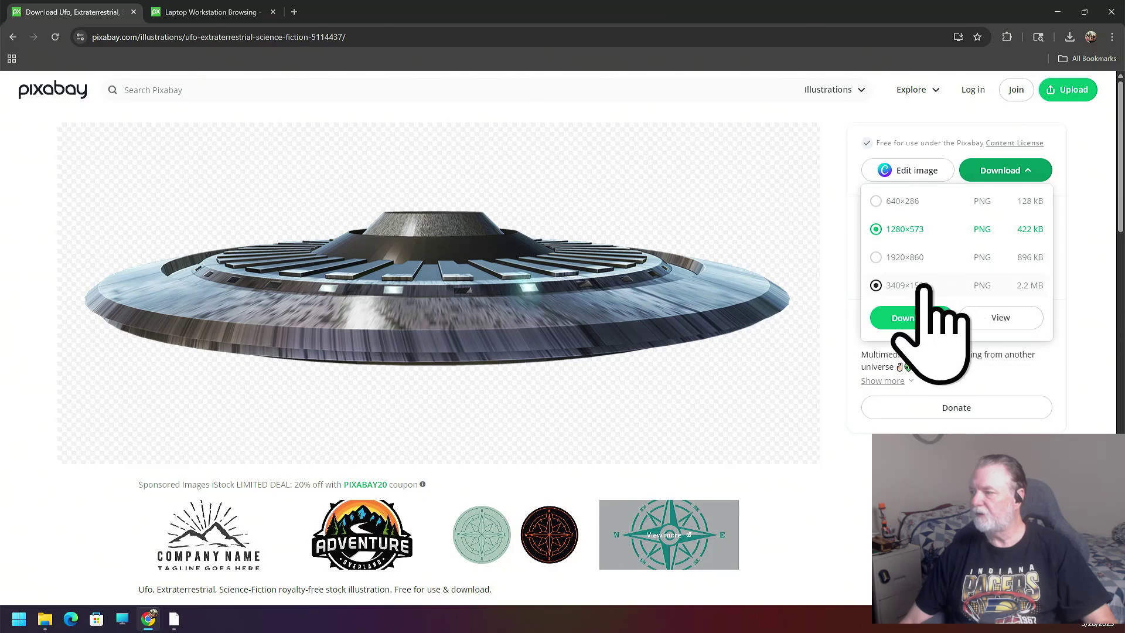
{"action": "left_click", "coordinate": [880, 260]}
{"action": "left_click", "coordinate": [903, 317]}
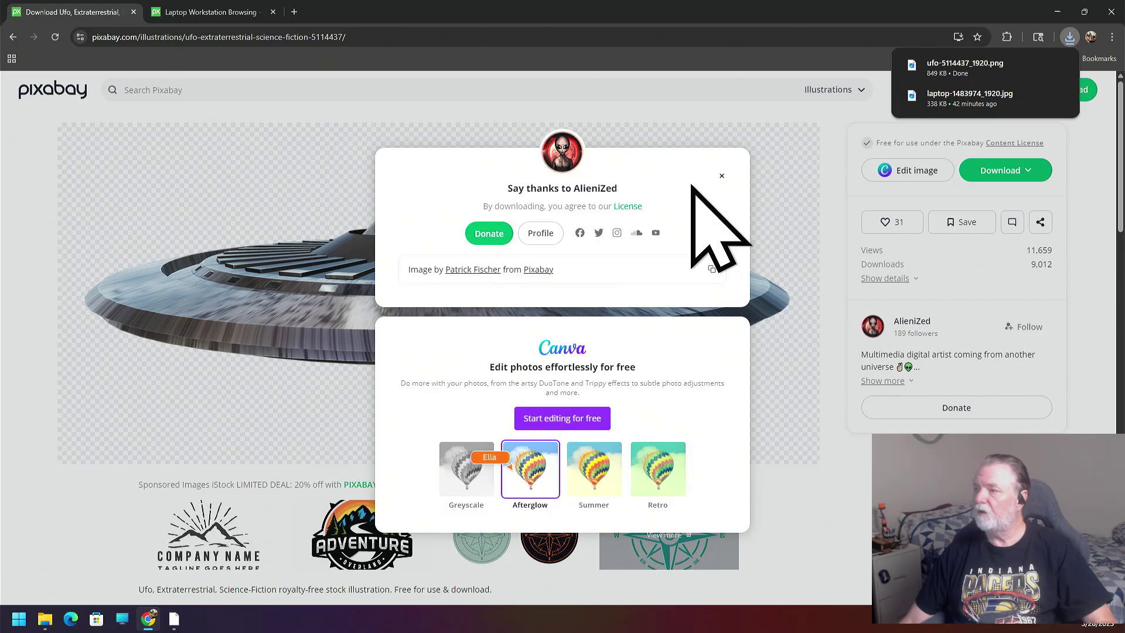
{"action": "left_click", "coordinate": [722, 176]}
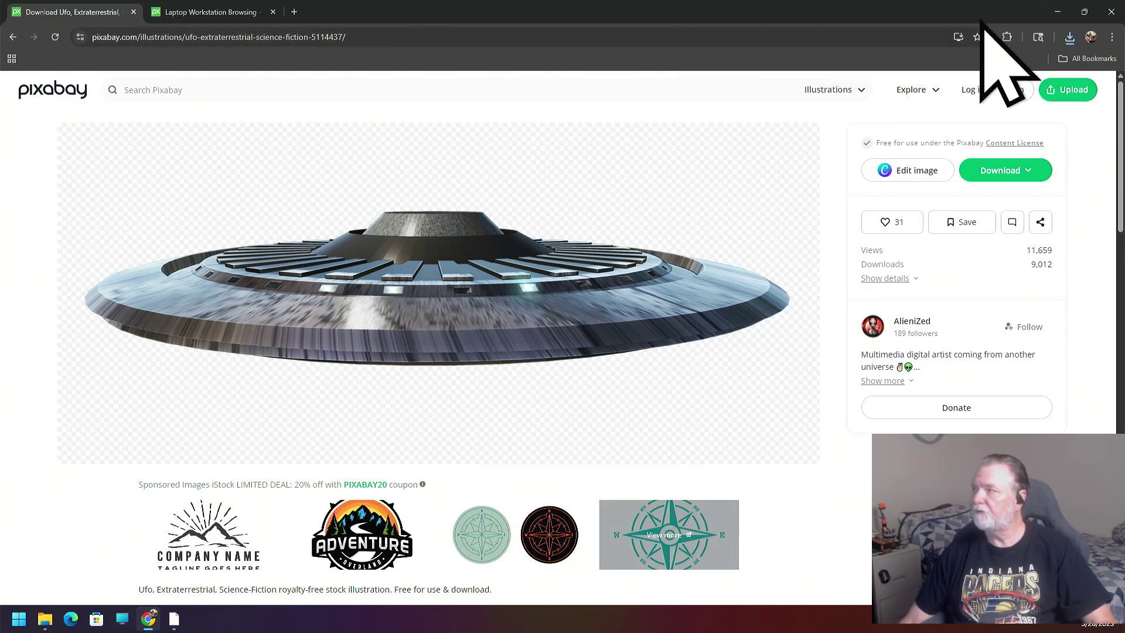
Close Chrome and cut laptop-1483974_1920.jpg and ufo-5114437_1920.png from the Downloads folder in File Explorer.
{"action": "left_click", "coordinate": [1112, 11]}
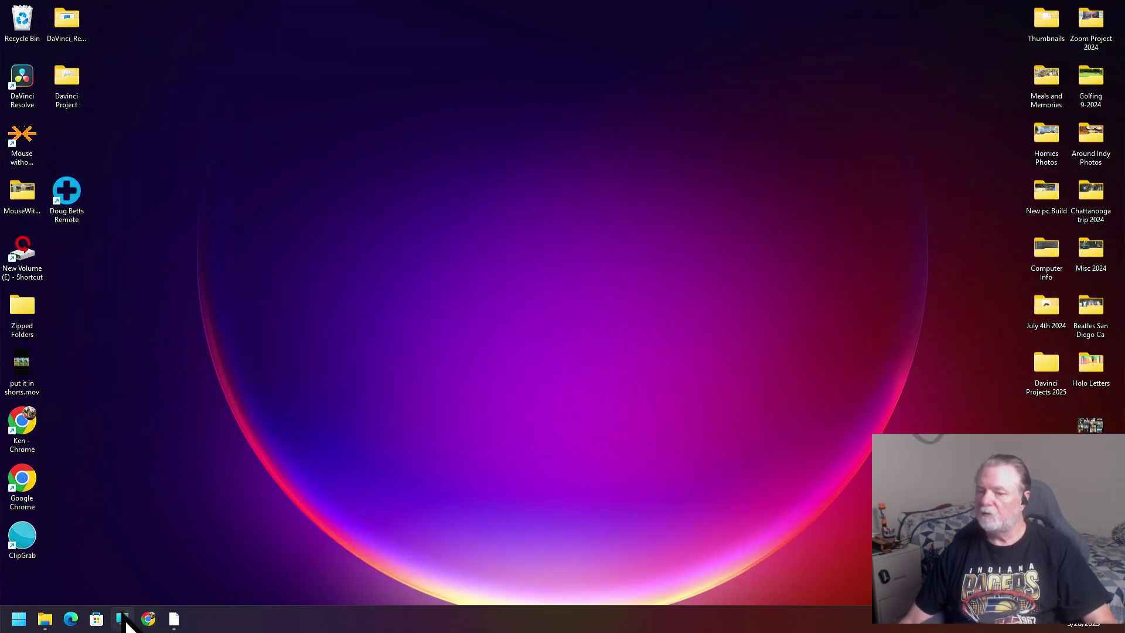
{"action": "left_click", "coordinate": [46, 623]}
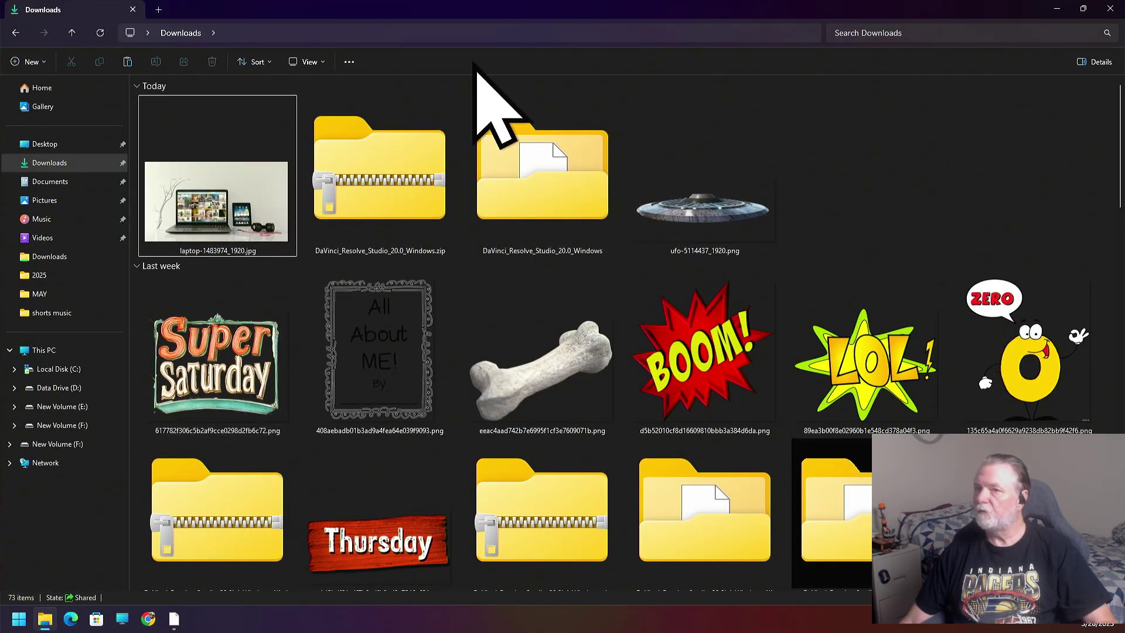
{"action": "left_click", "coordinate": [100, 33]}
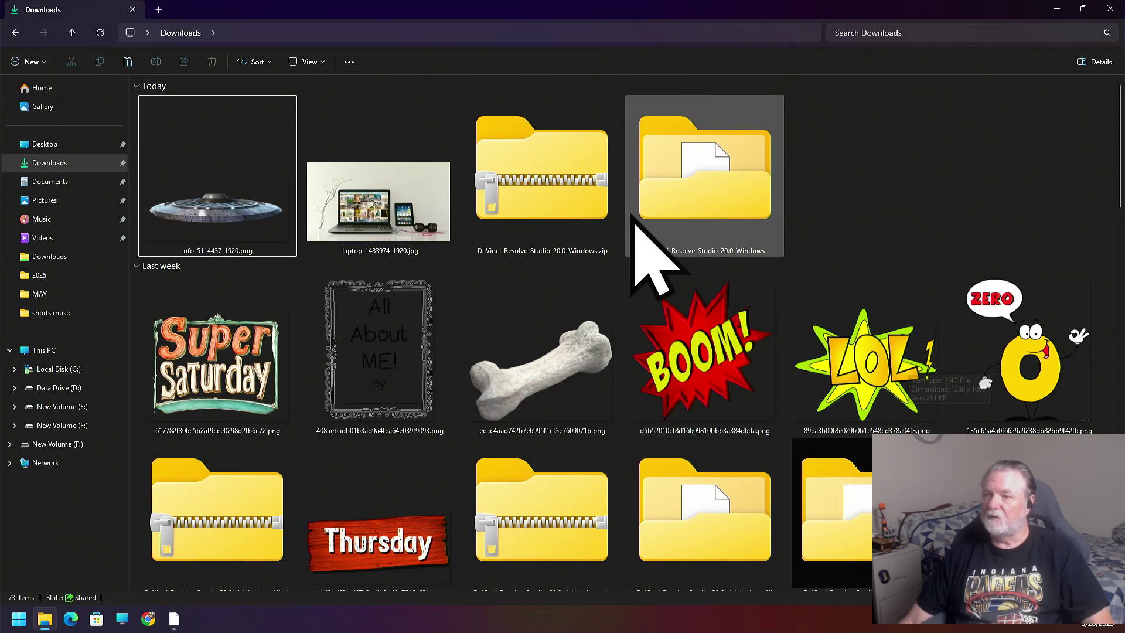
{"action": "left_click", "coordinate": [388, 183]}
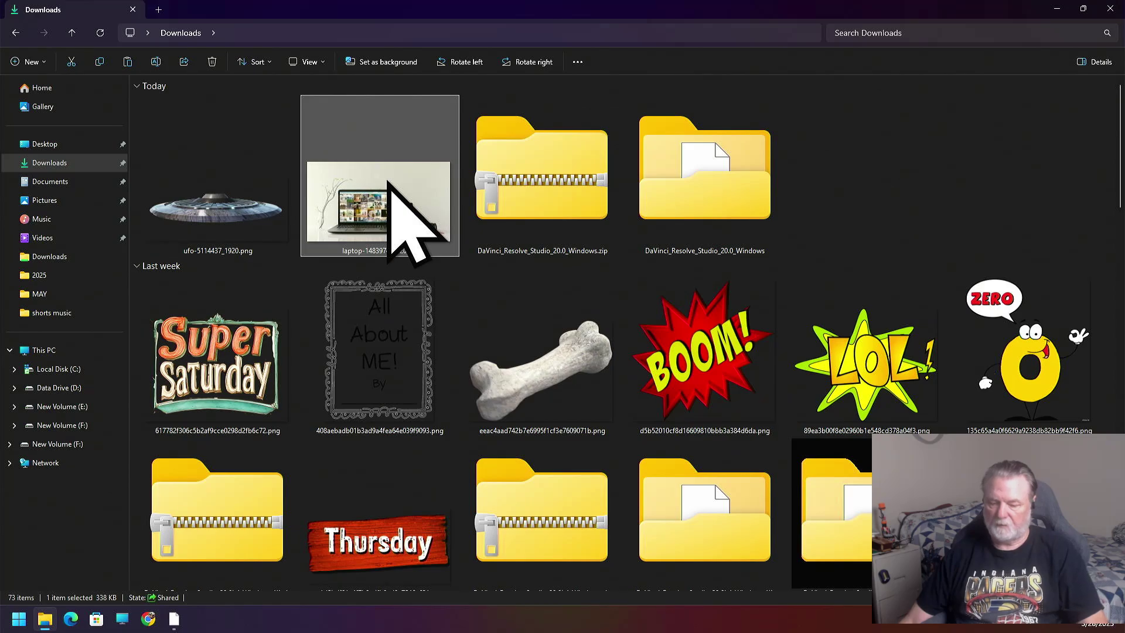
{"action": "left_click", "coordinate": [261, 173], "text": "ctrl"}
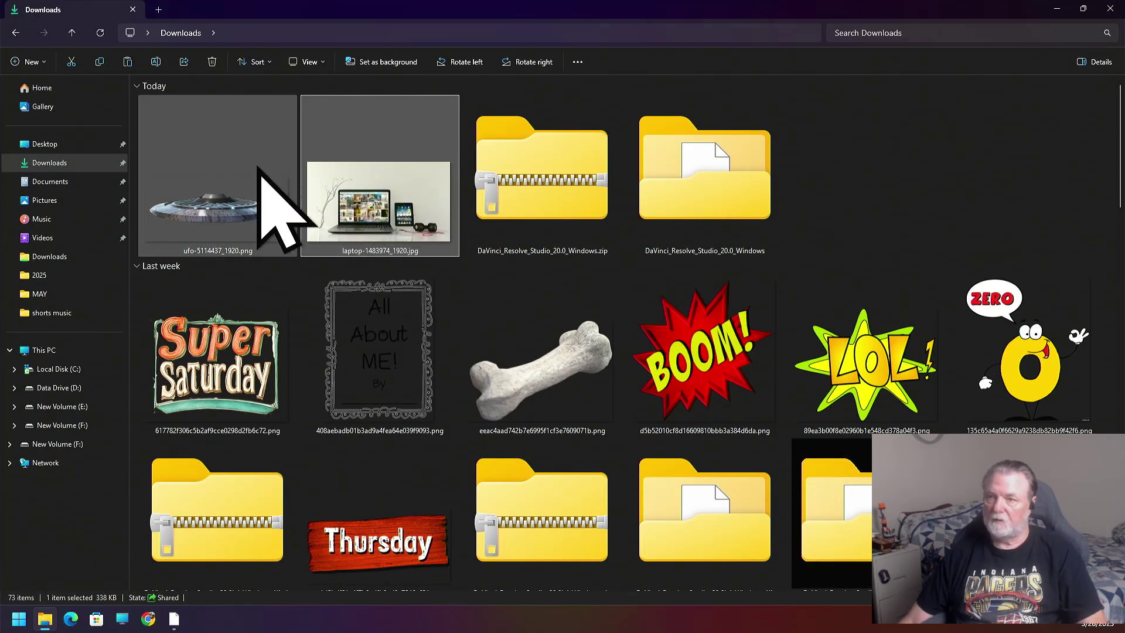
{"action": "right_click", "coordinate": [343, 190]}
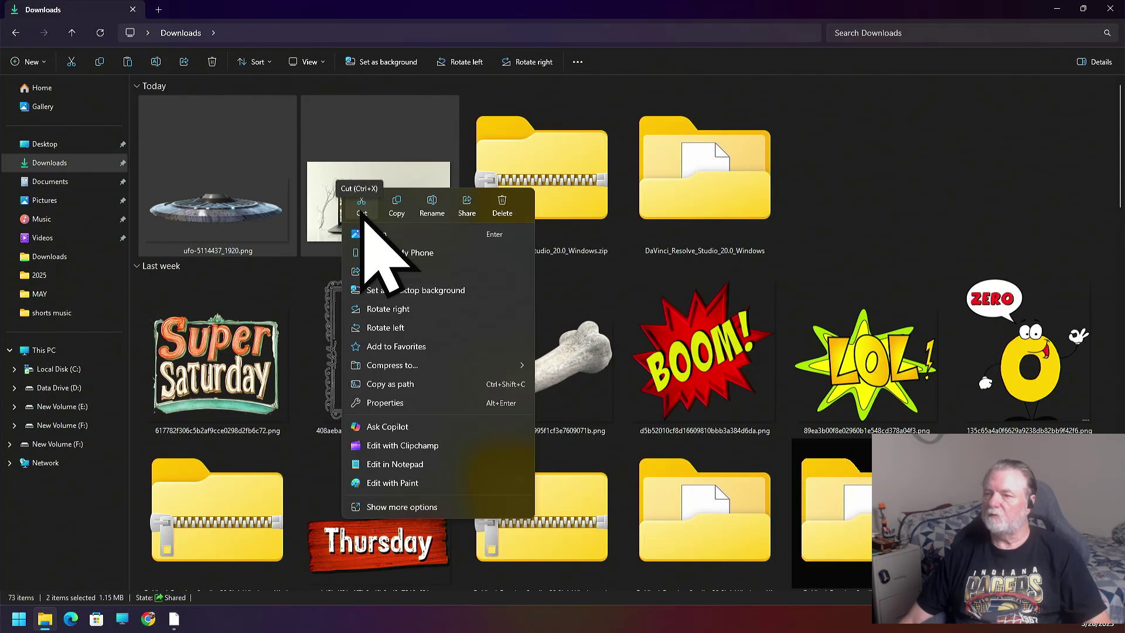
{"action": "left_click", "coordinate": [362, 207]}
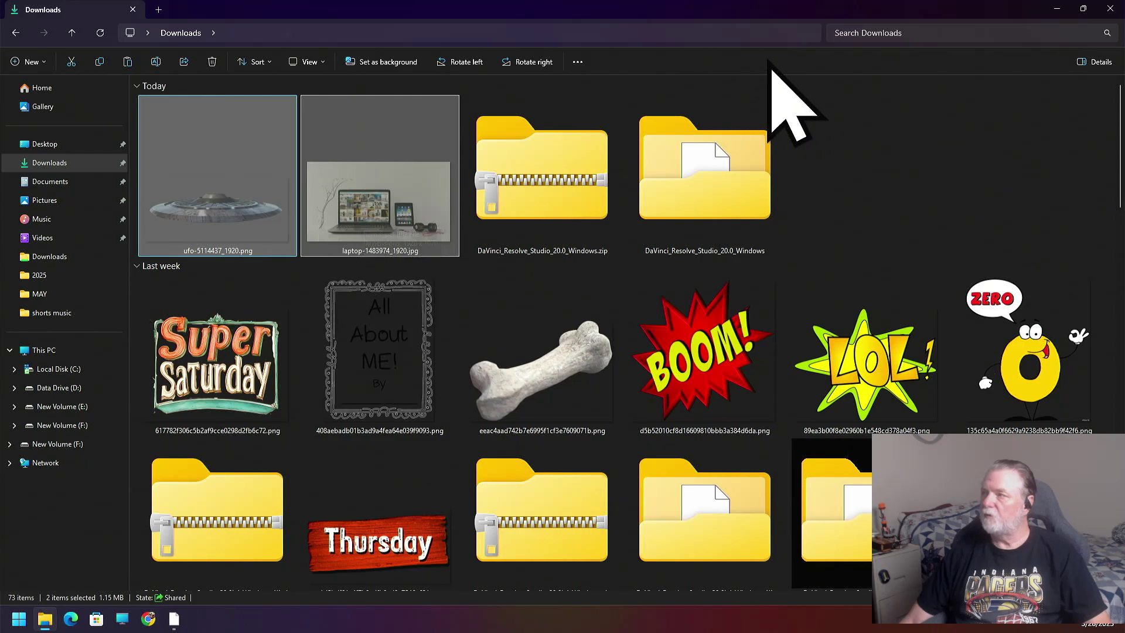
{"action": "left_click", "coordinate": [1058, 11]}
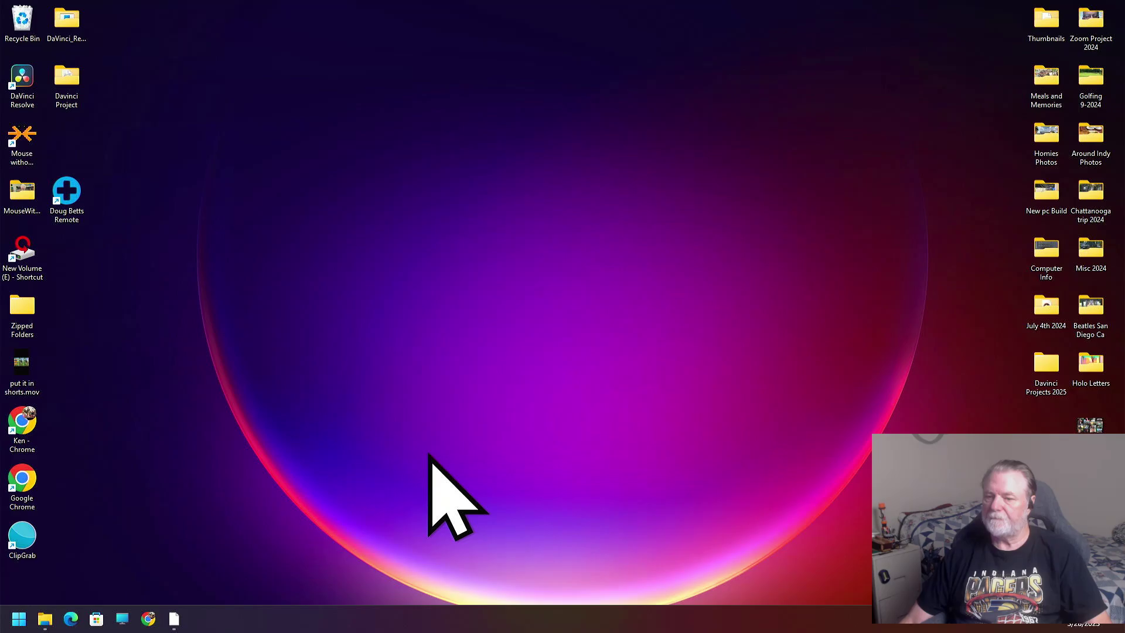
{"action": "left_click", "coordinate": [179, 624]}
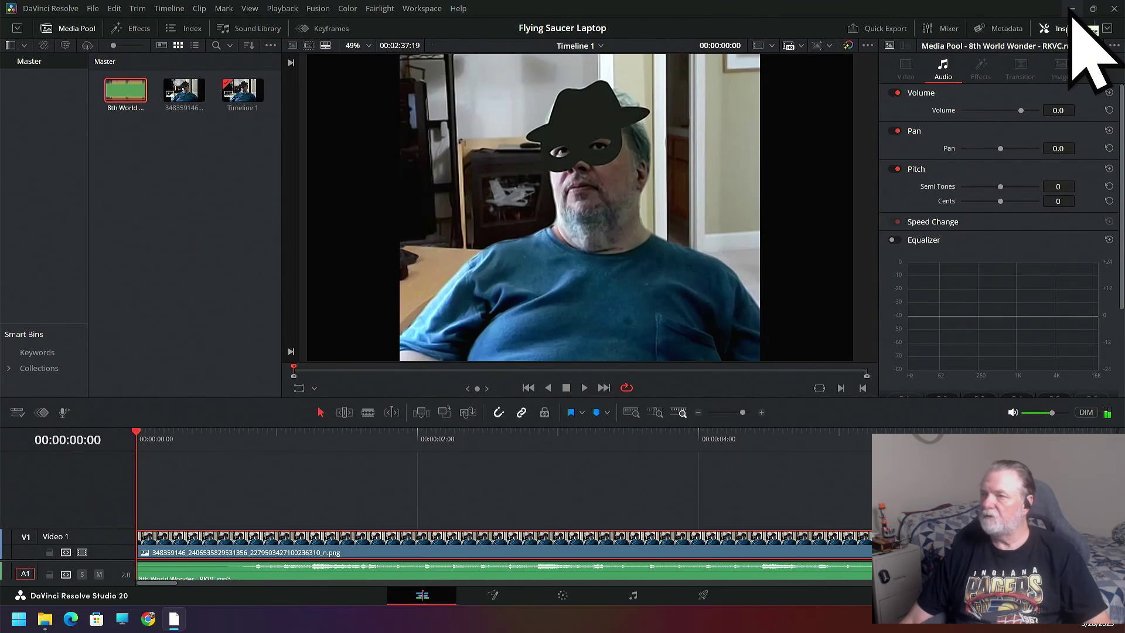
{"action": "right_click", "coordinate": [220, 186]}
{"action": "left_click", "coordinate": [263, 328]}
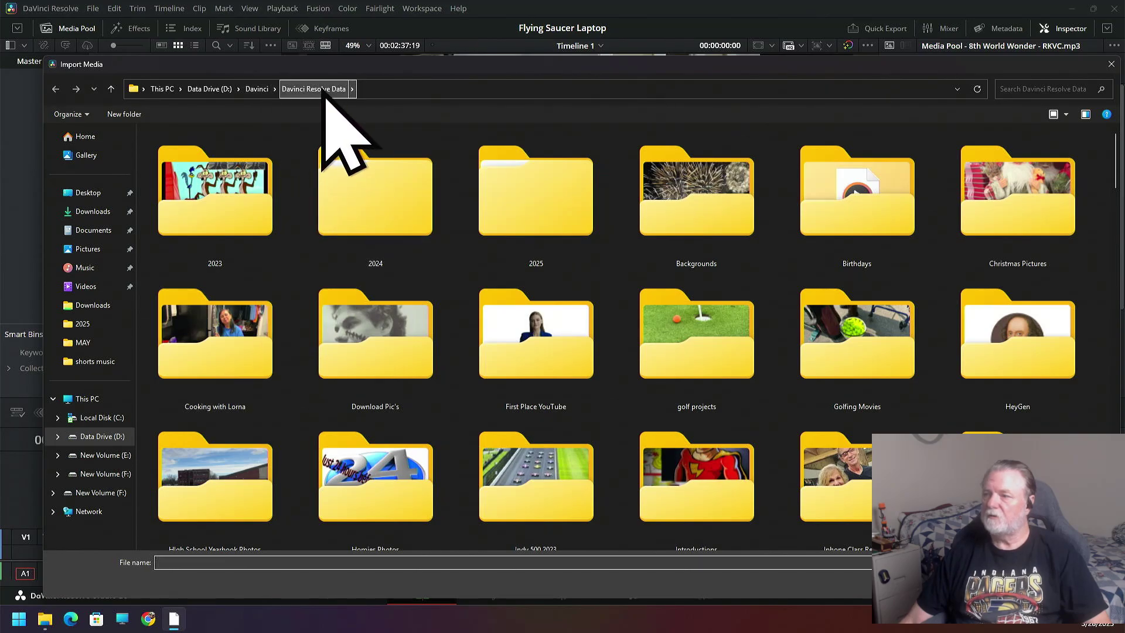
{"action": "scroll", "coordinate": [616, 328], "scroll_direction": "down", "scroll_amount": 1}
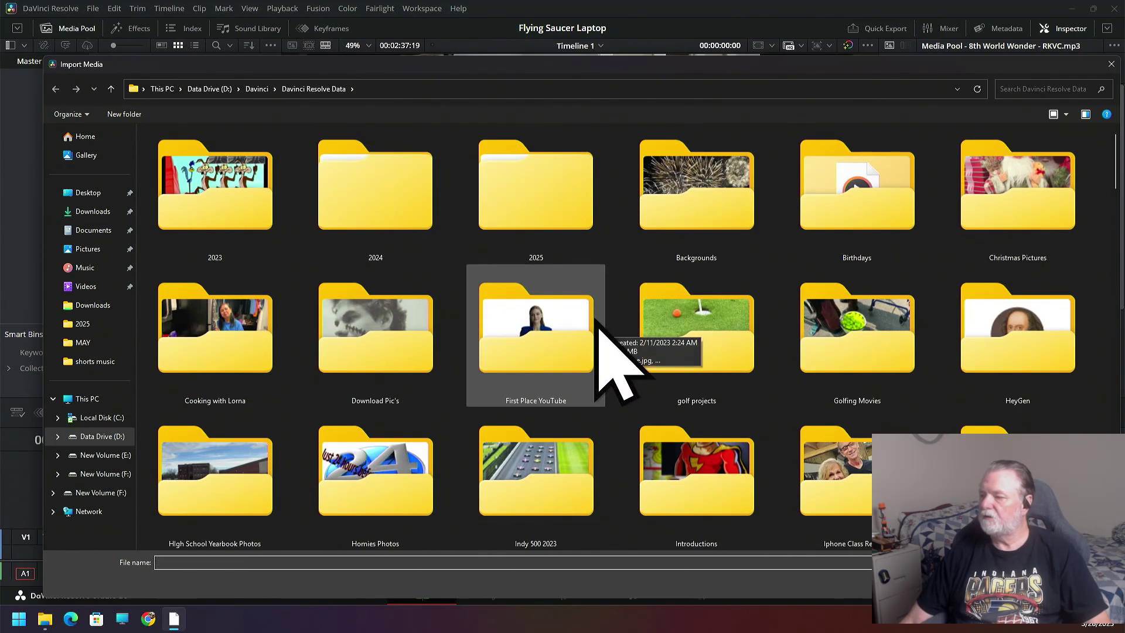
{"action": "double_click", "coordinate": [522, 194]}
{"action": "left_click", "coordinate": [208, 169]}
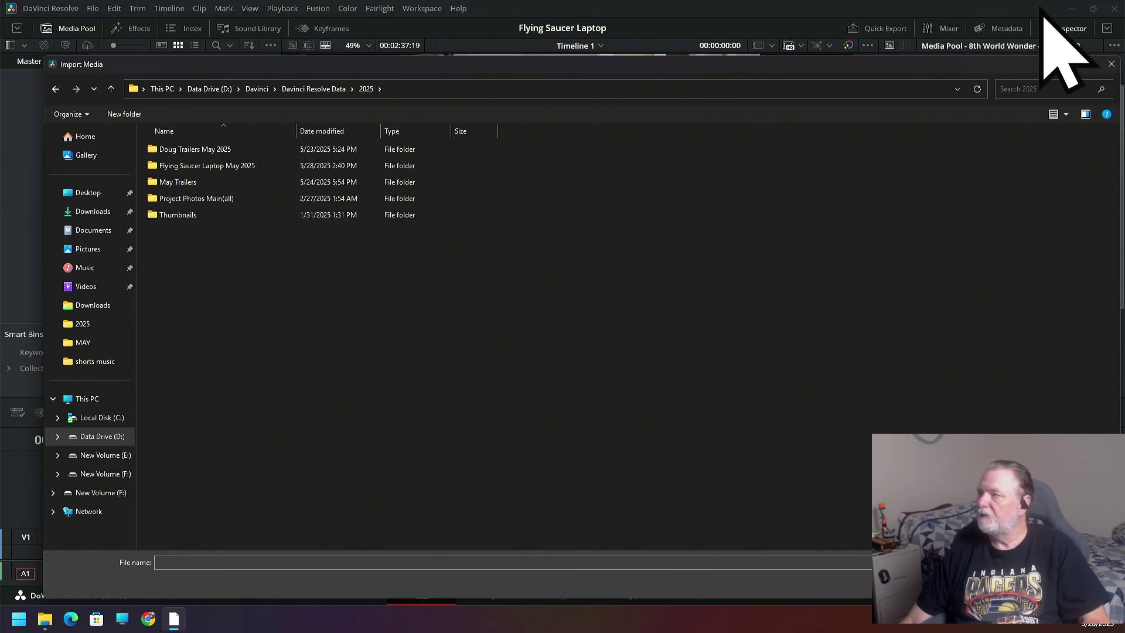
{"action": "double_click", "coordinate": [914, 66]}
{"action": "left_click_drag", "start_coordinate": [468, 91], "coordinate": [1124, 94]}
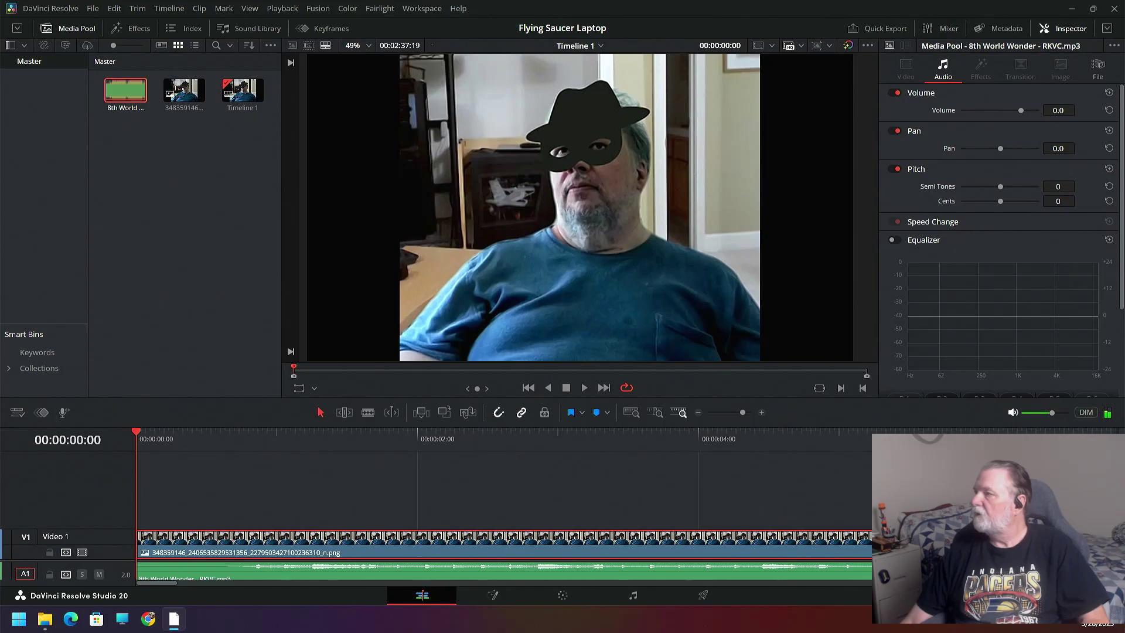
{"action": "left_click", "coordinate": [1072, 8]}
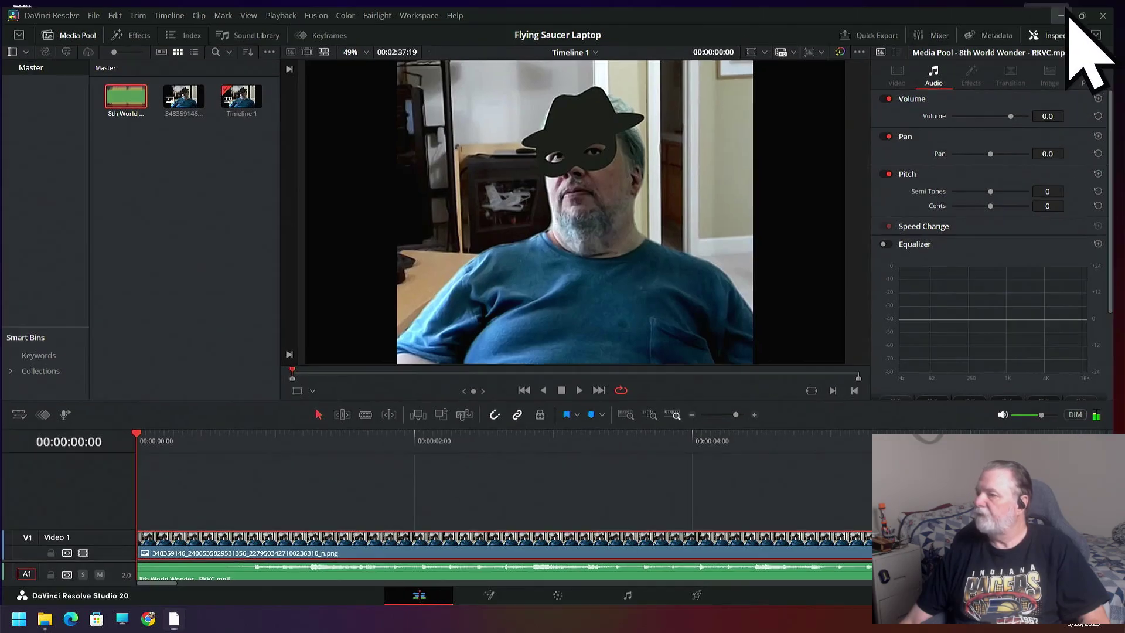
In File Explorer, open the Flying Saucer Laptop May 2025 folder on Data Drive (D:), under Davinci, Davinci Resolve Data, 2025.
{"action": "left_click", "coordinate": [124, 619]}
{"action": "left_click", "coordinate": [328, 115]}
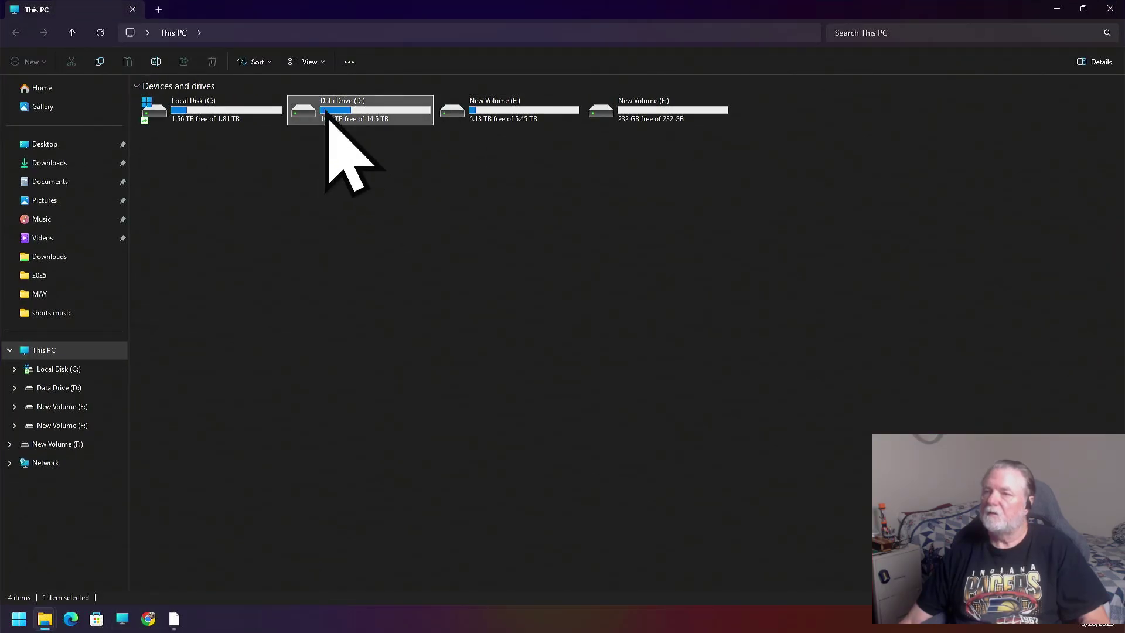
{"action": "double_click", "coordinate": [328, 115]}
{"action": "double_click", "coordinate": [365, 170]}
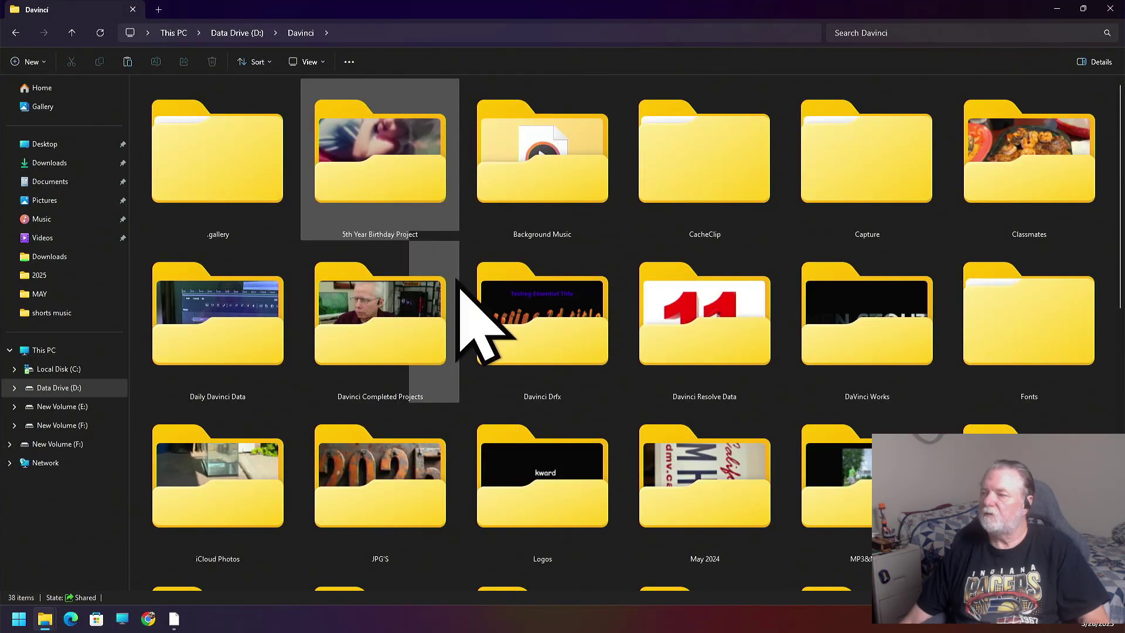
{"action": "double_click", "coordinate": [701, 318]}
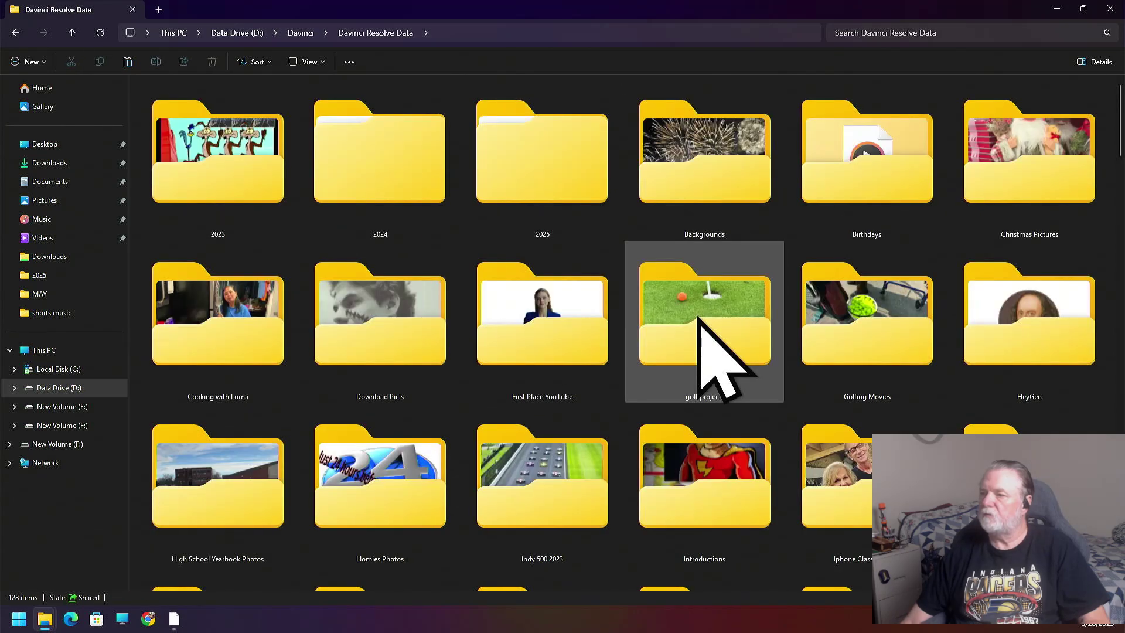
{"action": "double_click", "coordinate": [542, 193]}
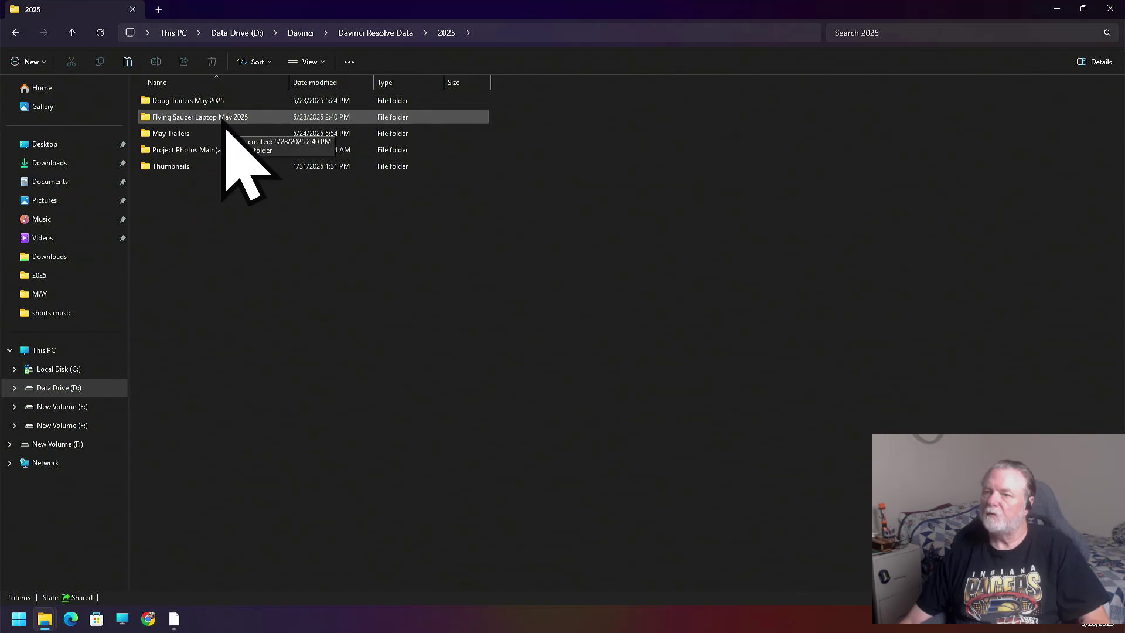
{"action": "double_click", "coordinate": [225, 123]}
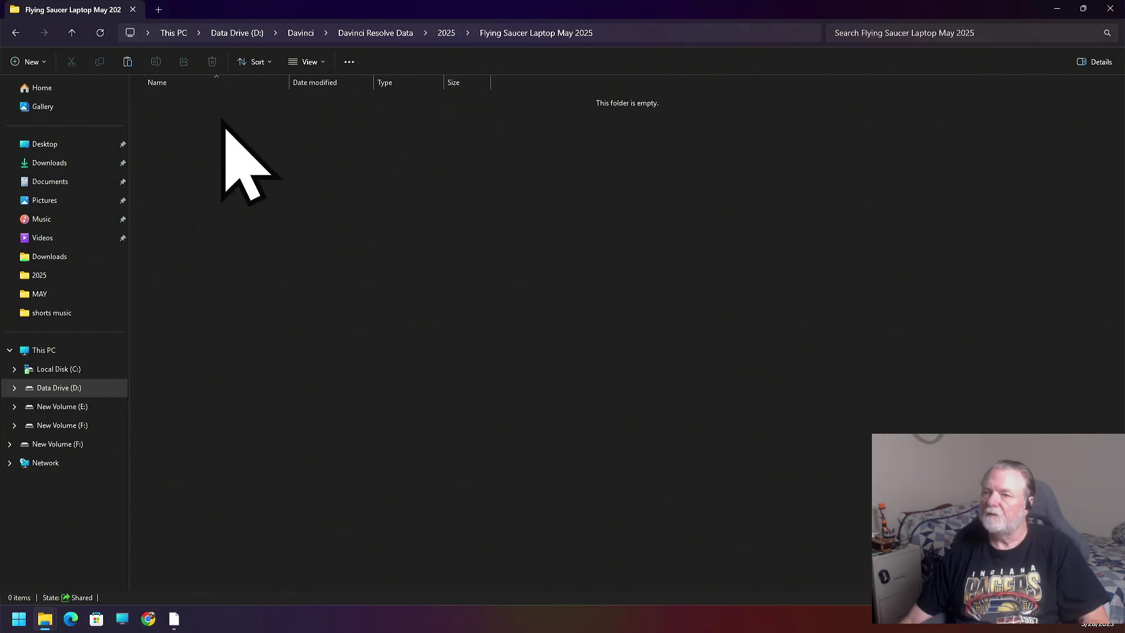
Paste the cut laptop and UFO images into the folder and show its contents as extra large icons.
{"action": "right_click", "coordinate": [225, 157]}
{"action": "left_click", "coordinate": [240, 164]}
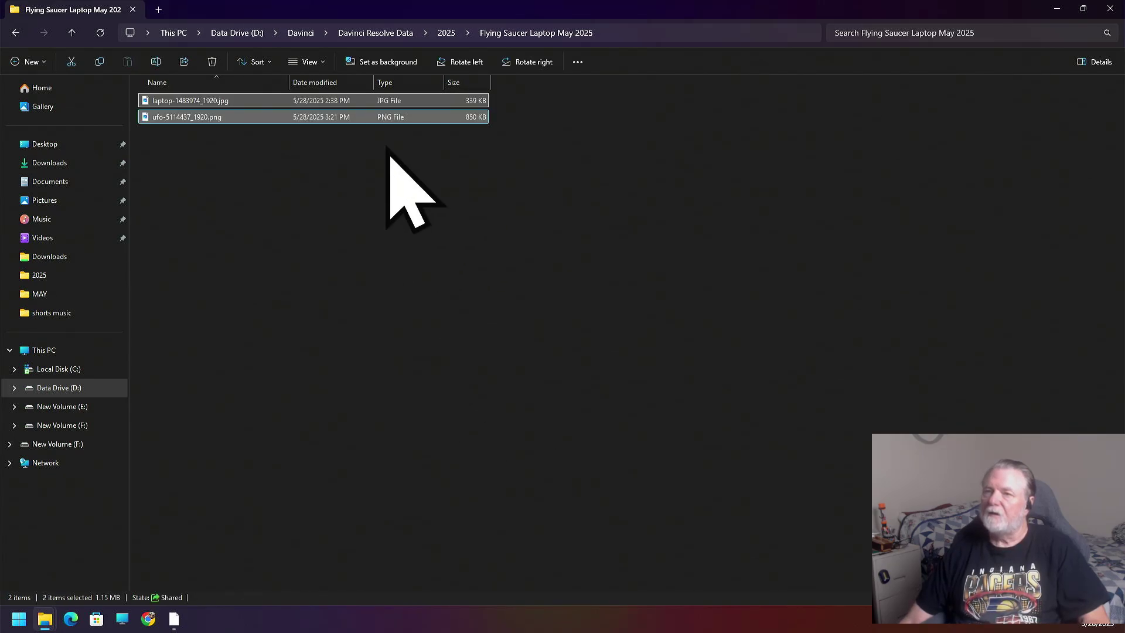
{"action": "left_click", "coordinate": [324, 62]}
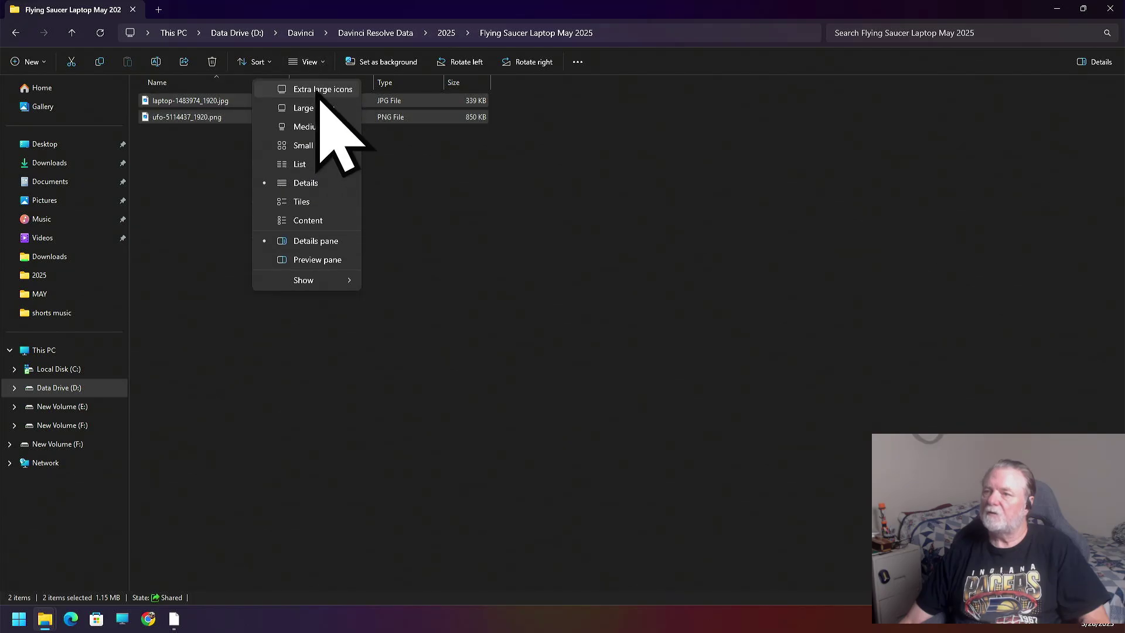
{"action": "left_click", "coordinate": [316, 88]}
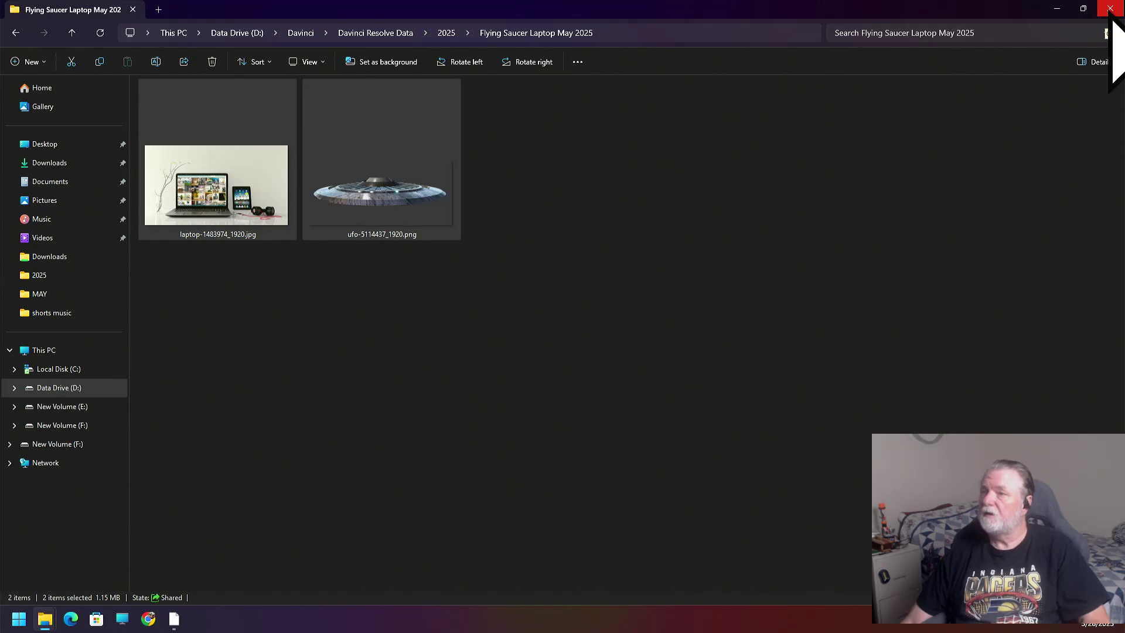
Return to the 2025 folder and examine the contents of its two trailer folders and Project Photos Main(all).
{"action": "left_click", "coordinate": [448, 41]}
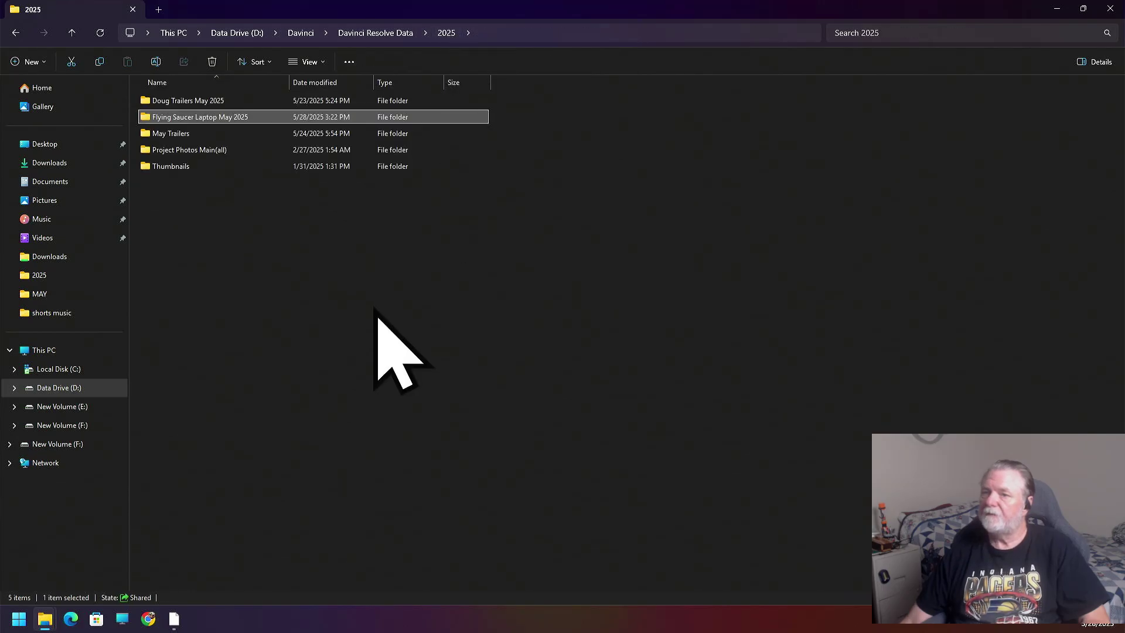
{"action": "double_click", "coordinate": [189, 101]}
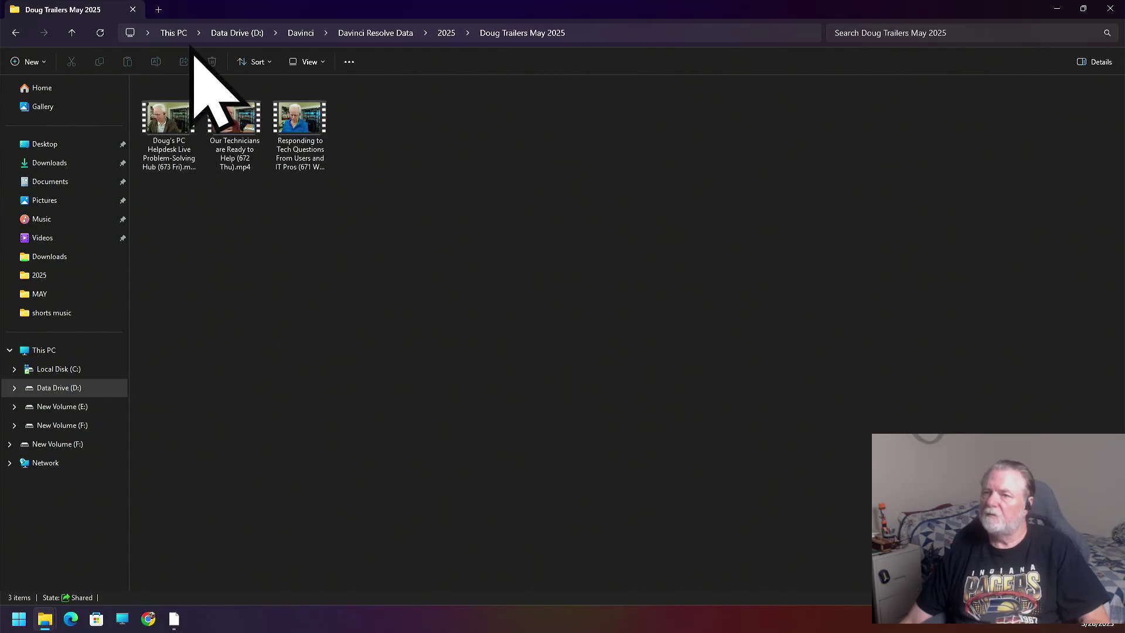
{"action": "left_click", "coordinate": [72, 32]}
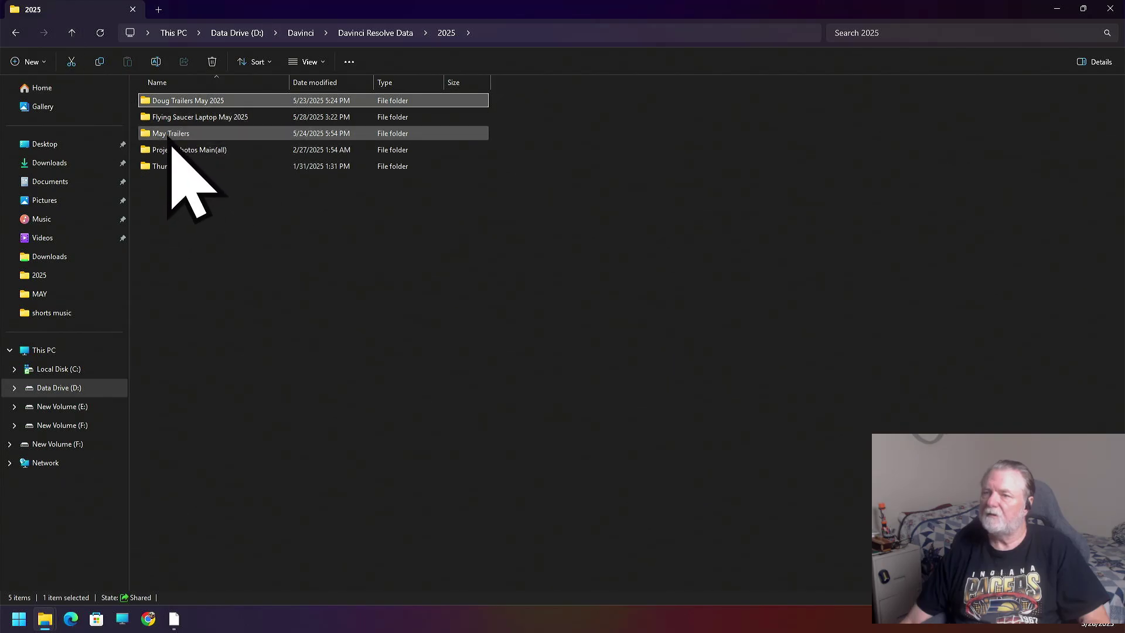
{"action": "double_click", "coordinate": [171, 134]}
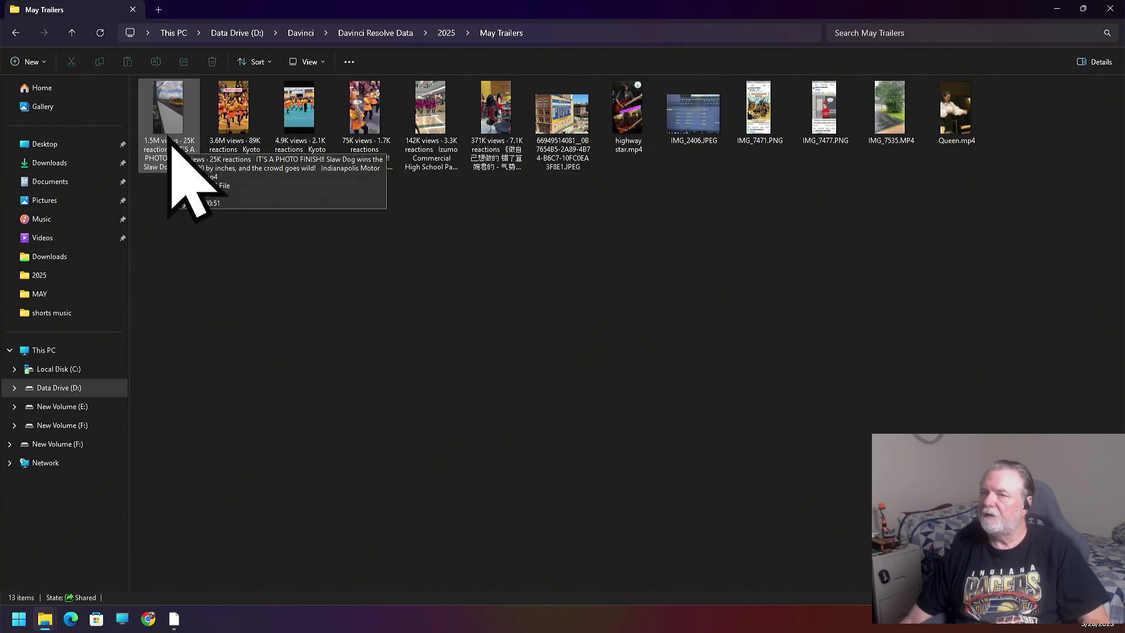
{"action": "left_click", "coordinate": [71, 33]}
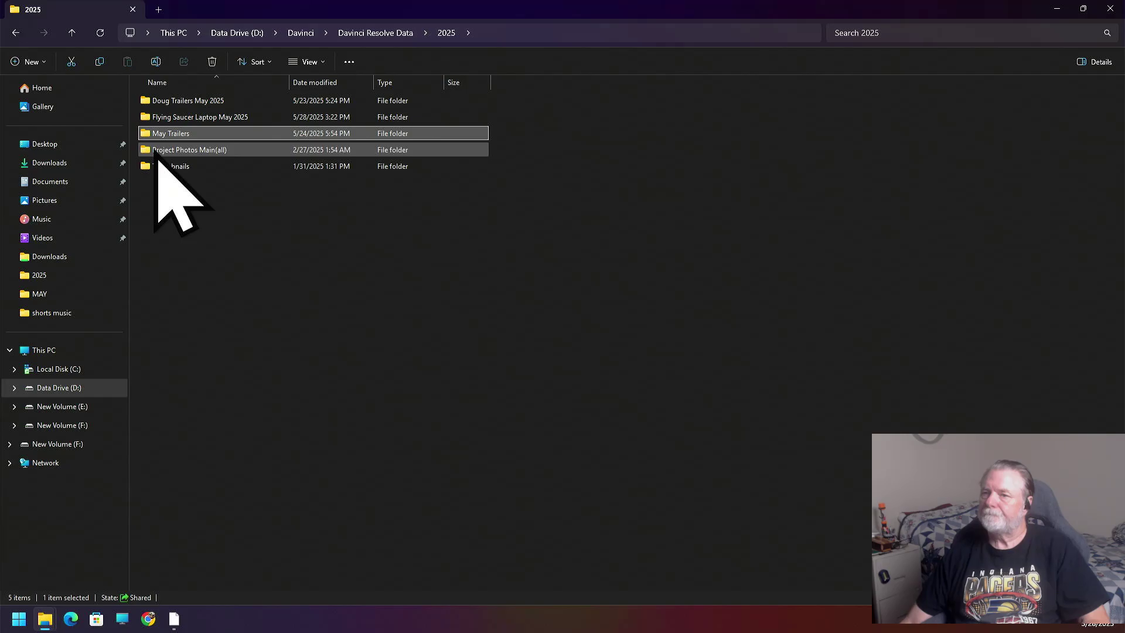
{"action": "double_click", "coordinate": [155, 150]}
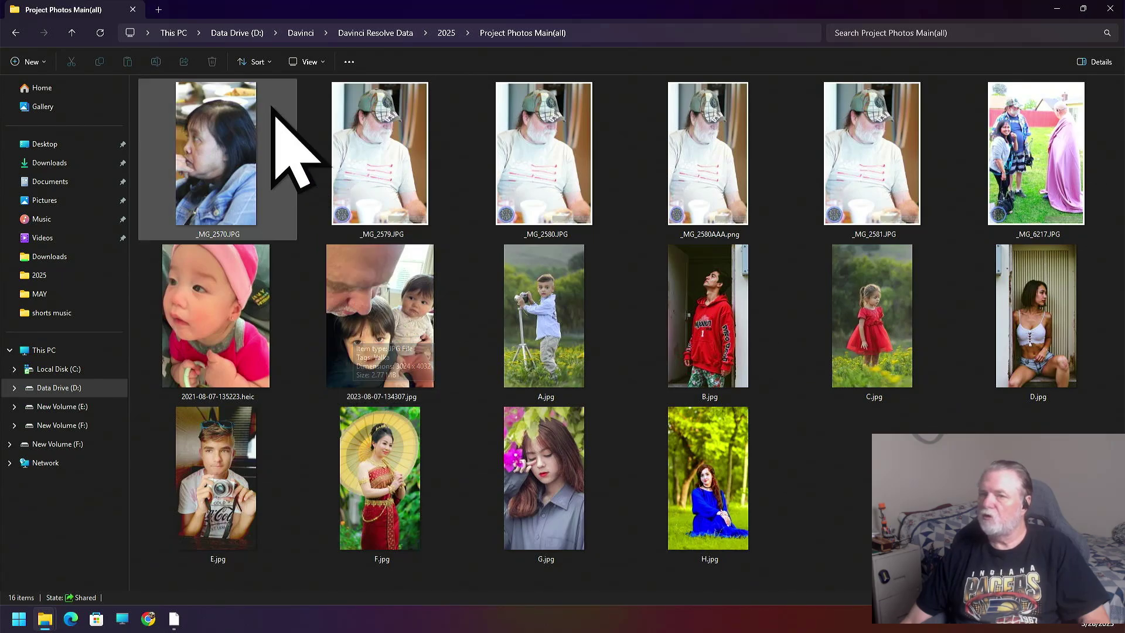
{"action": "left_click", "coordinate": [70, 31]}
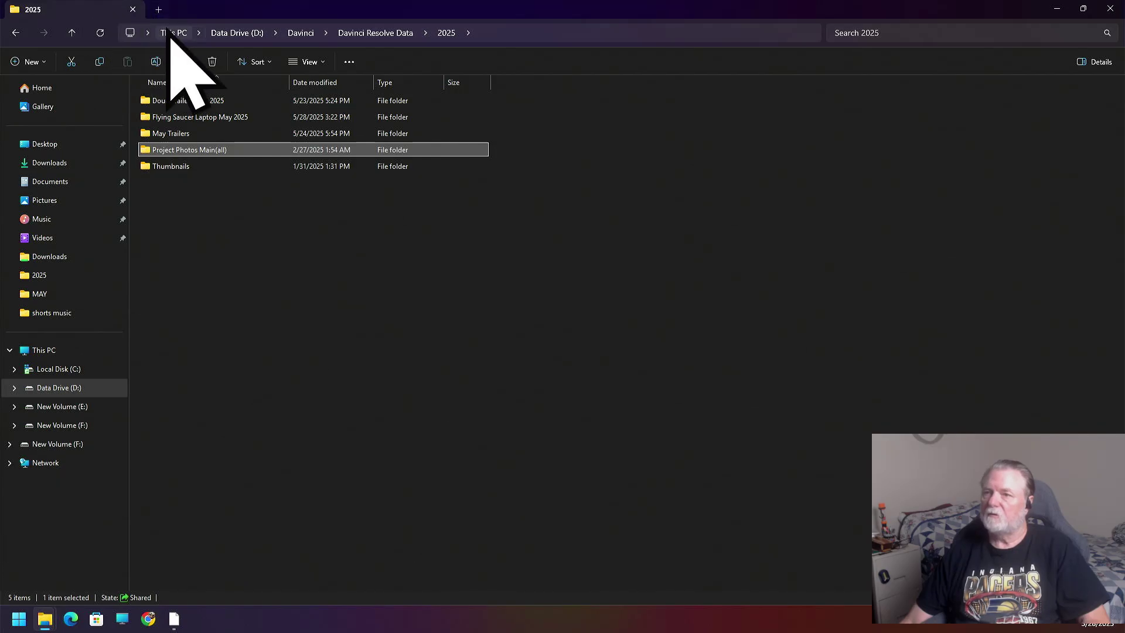
Cut the four PNG images from the bone through the zero cartoon in the Downloads folder's Last week group.
{"action": "left_click", "coordinate": [58, 165]}
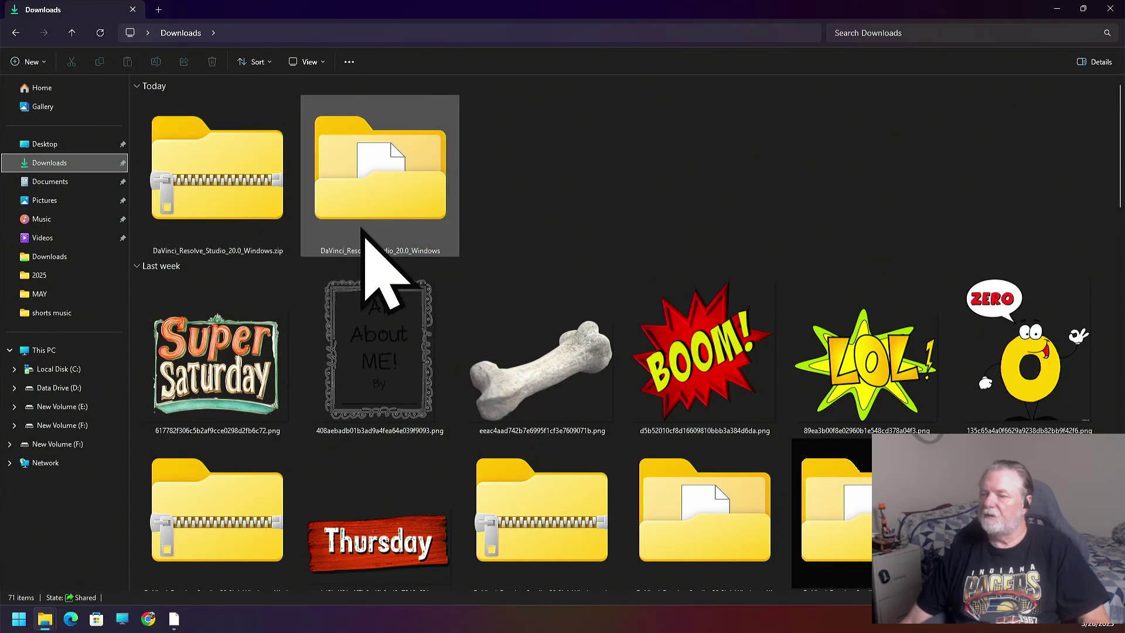
{"action": "left_click", "coordinate": [526, 379]}
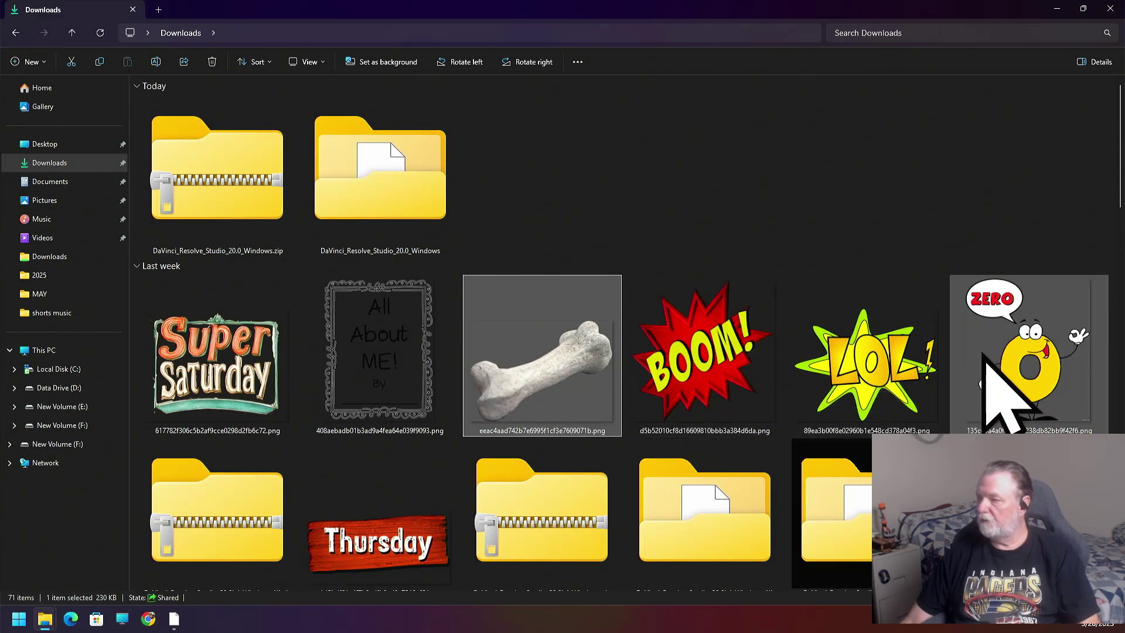
{"action": "left_click", "coordinate": [999, 389], "text": "shift"}
{"action": "right_click", "coordinate": [754, 343]}
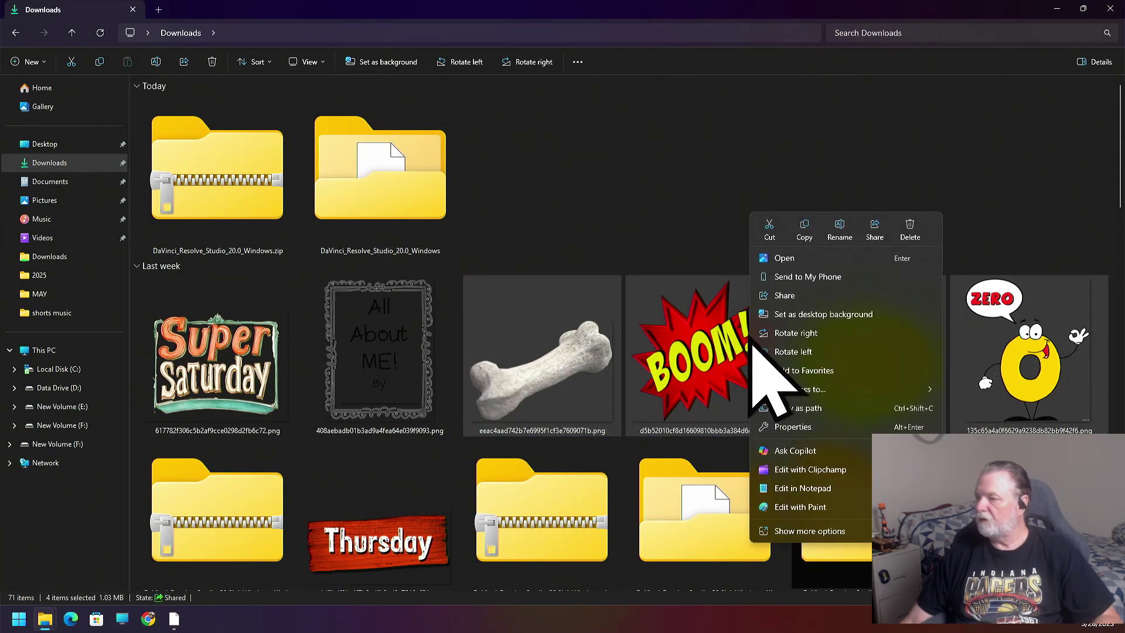
{"action": "left_click", "coordinate": [770, 225]}
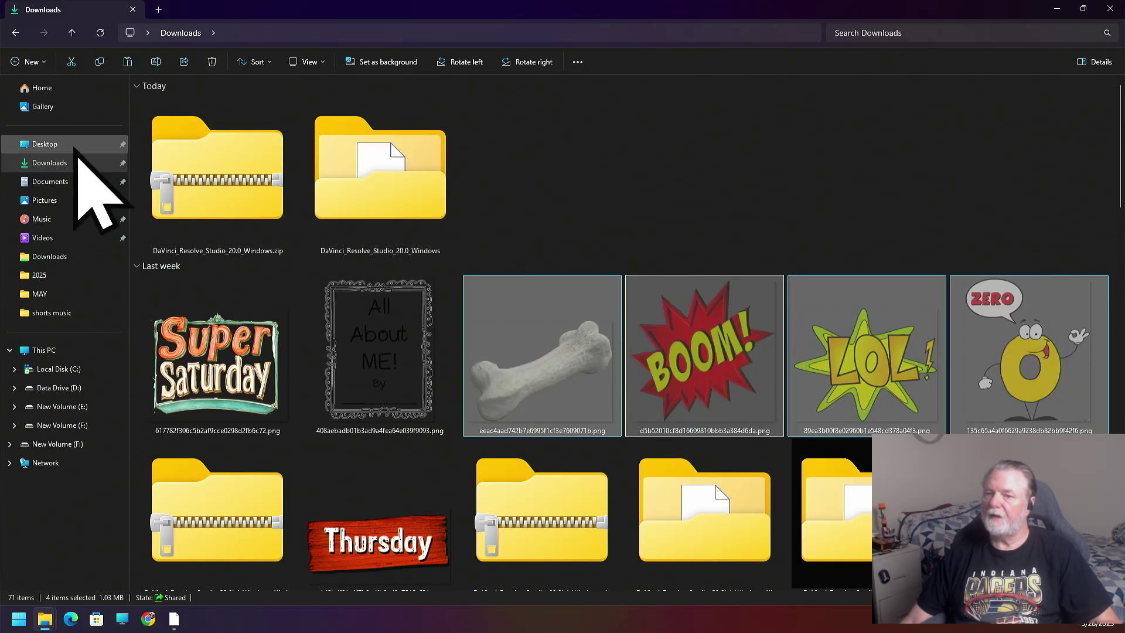
In the 2025 folder under Davinci, Davinci Resolve Data on Data Drive (D:), create a folder named with the person's full name plus "Projects".
{"action": "left_click", "coordinate": [45, 388]}
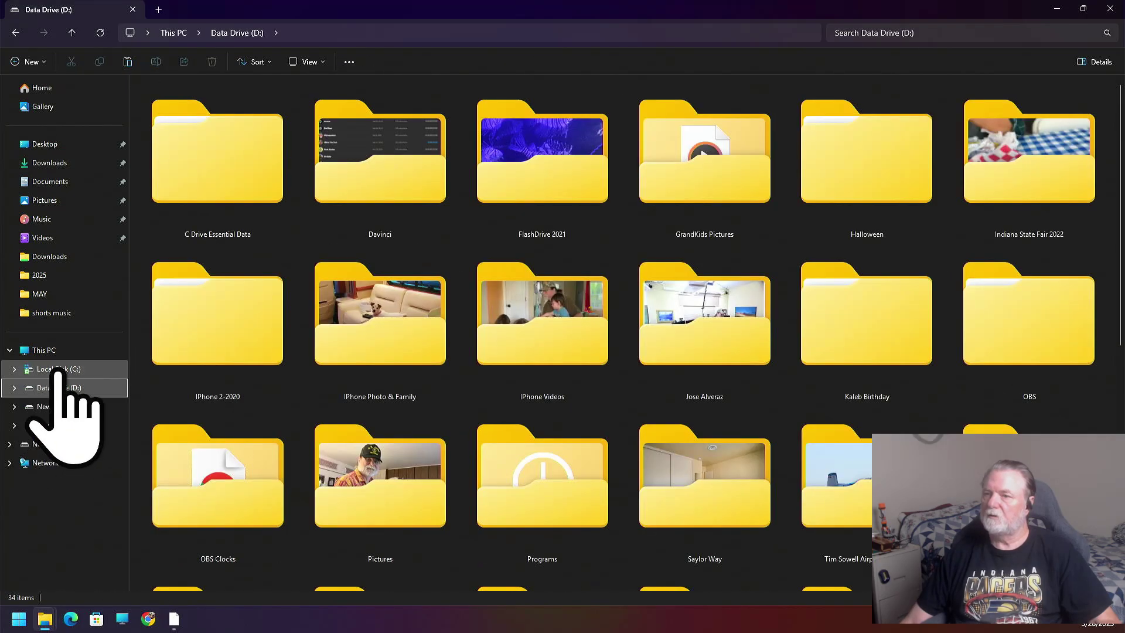
{"action": "double_click", "coordinate": [360, 157]}
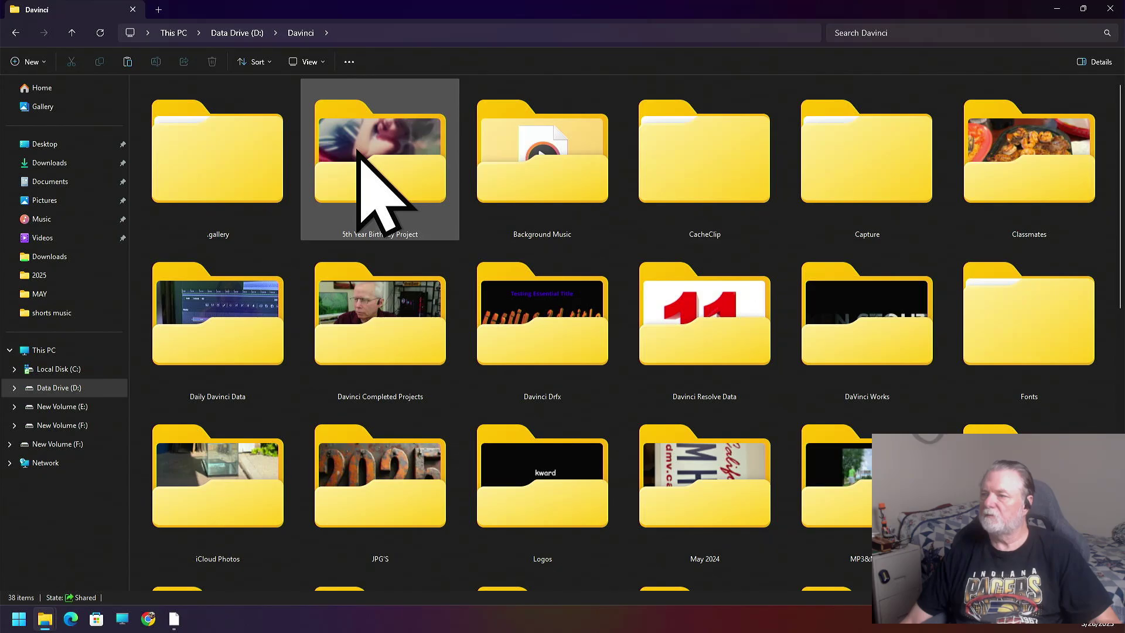
{"action": "double_click", "coordinate": [703, 330]}
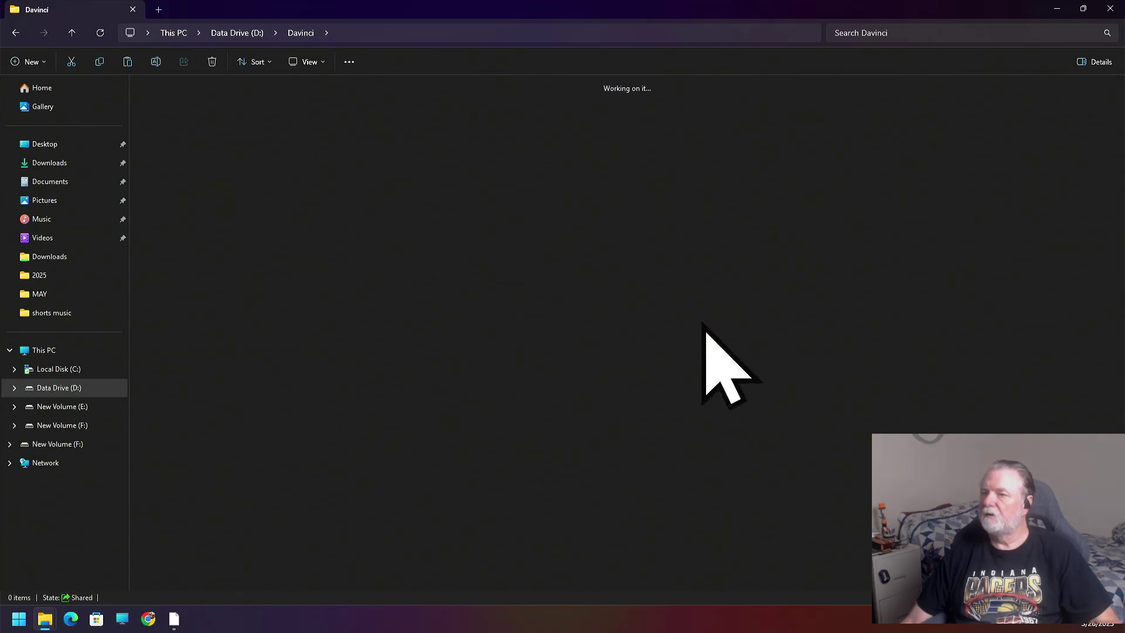
{"action": "double_click", "coordinate": [520, 167]}
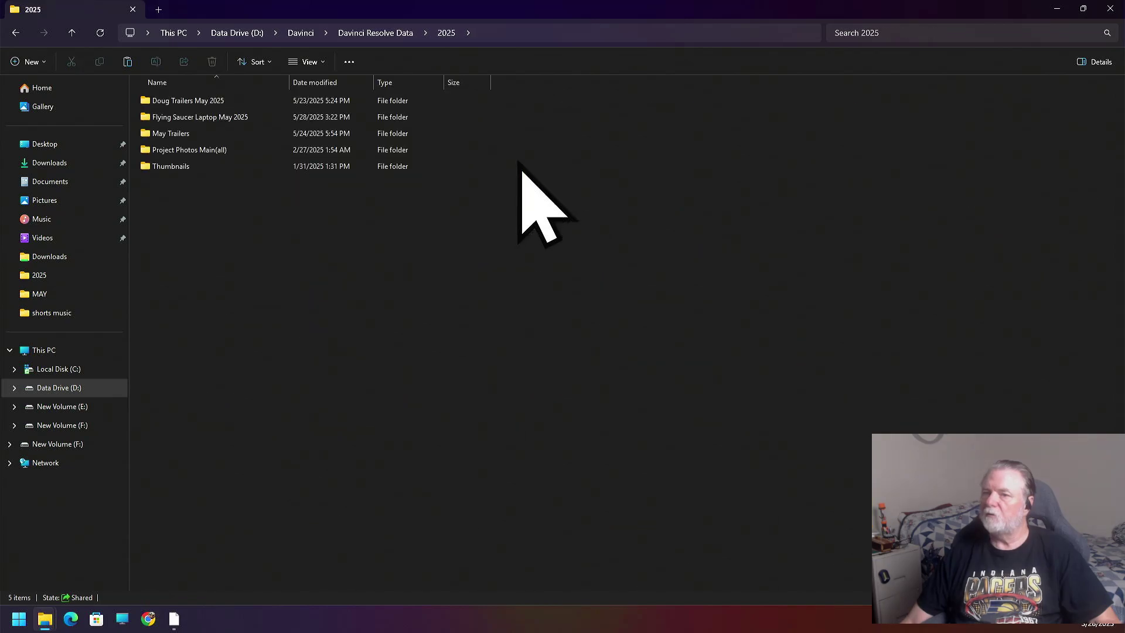
{"action": "right_click", "coordinate": [193, 216]}
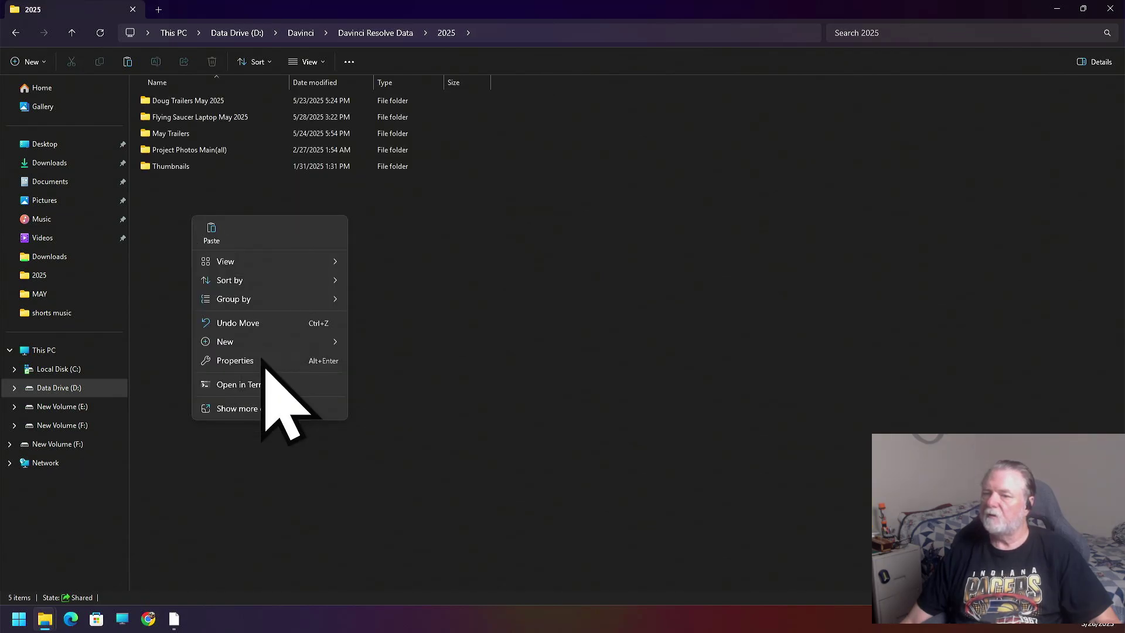
{"action": "mouse_move", "coordinate": [245, 345]}
{"action": "left_click", "coordinate": [372, 342]}
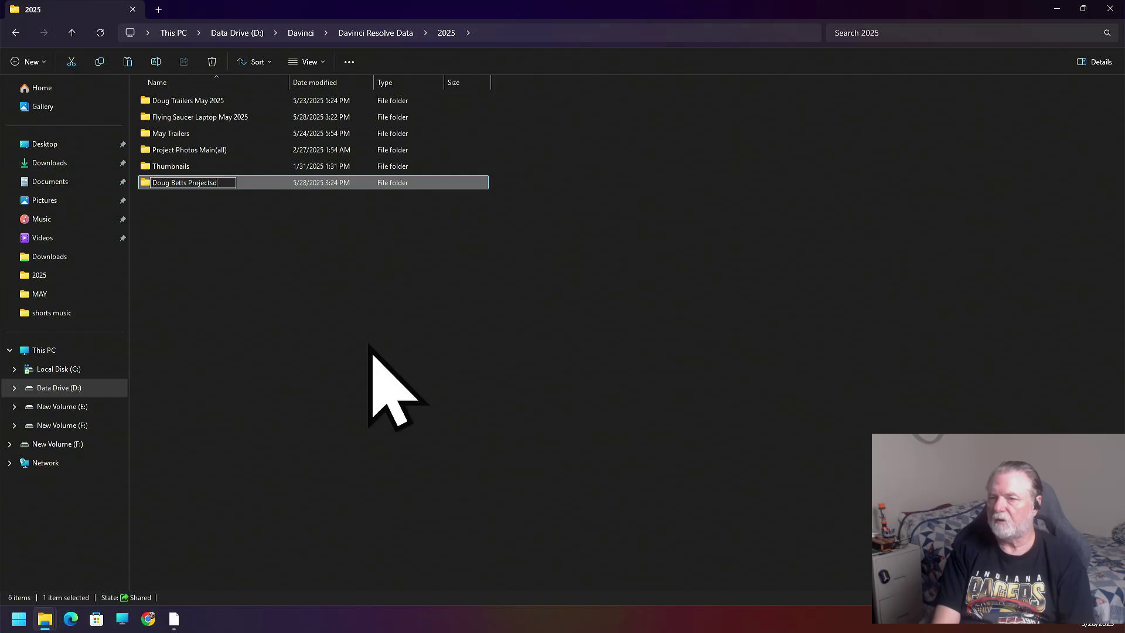
{"action": "key", "text": "Return"}
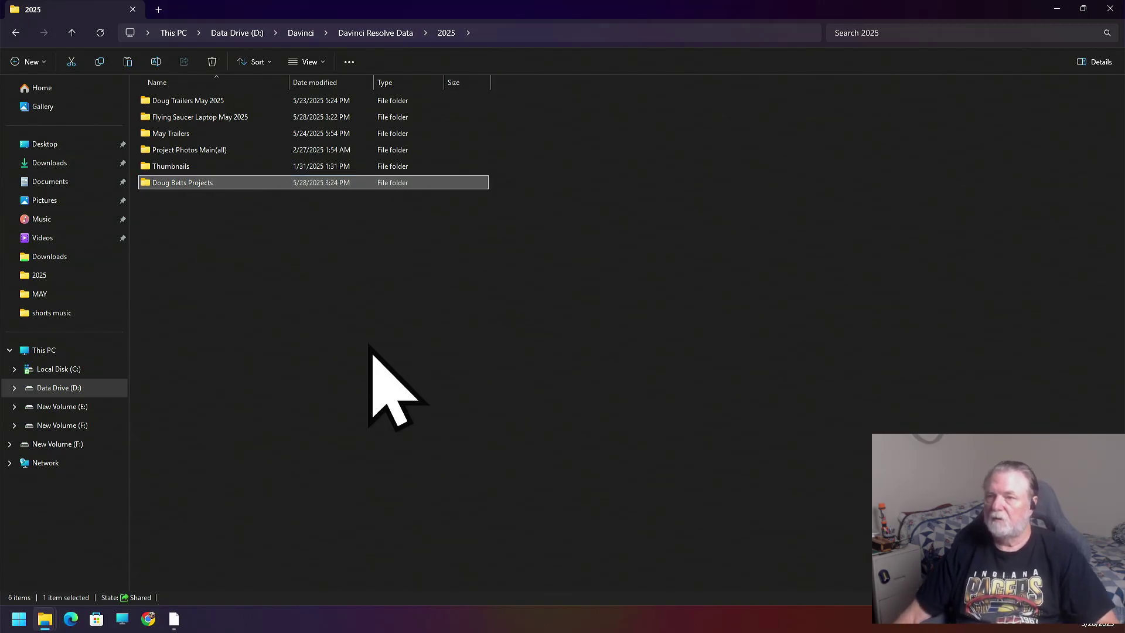
Paste the four cut PNG images into the new Projects folder and show its contents as extra large icons.
{"action": "double_click", "coordinate": [176, 183]}
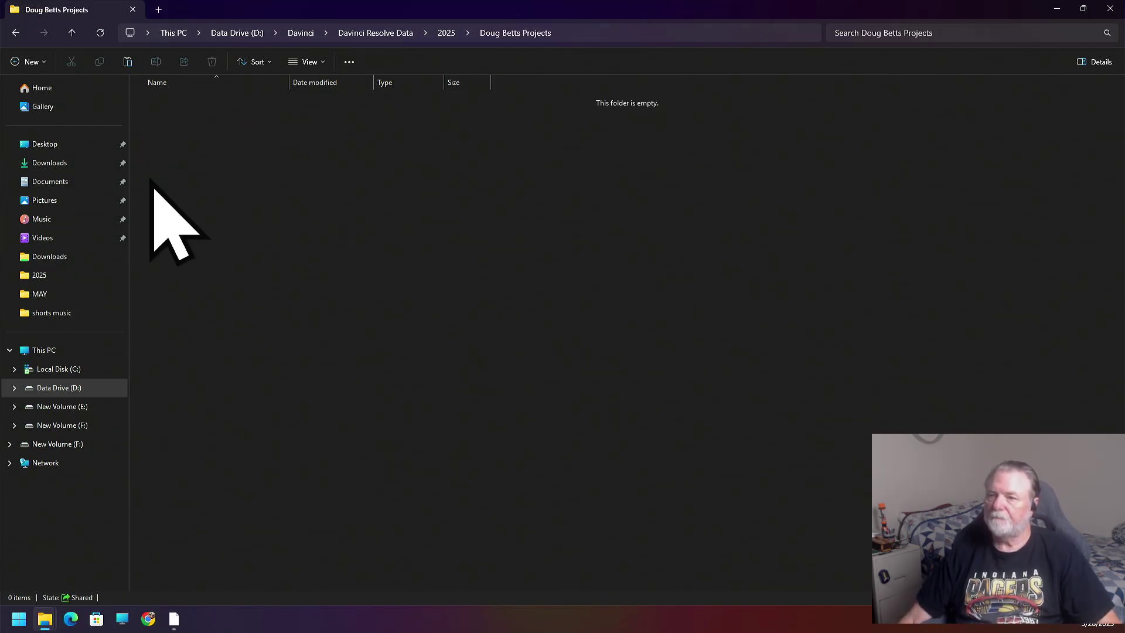
{"action": "right_click", "coordinate": [216, 190]}
{"action": "left_click", "coordinate": [234, 205]}
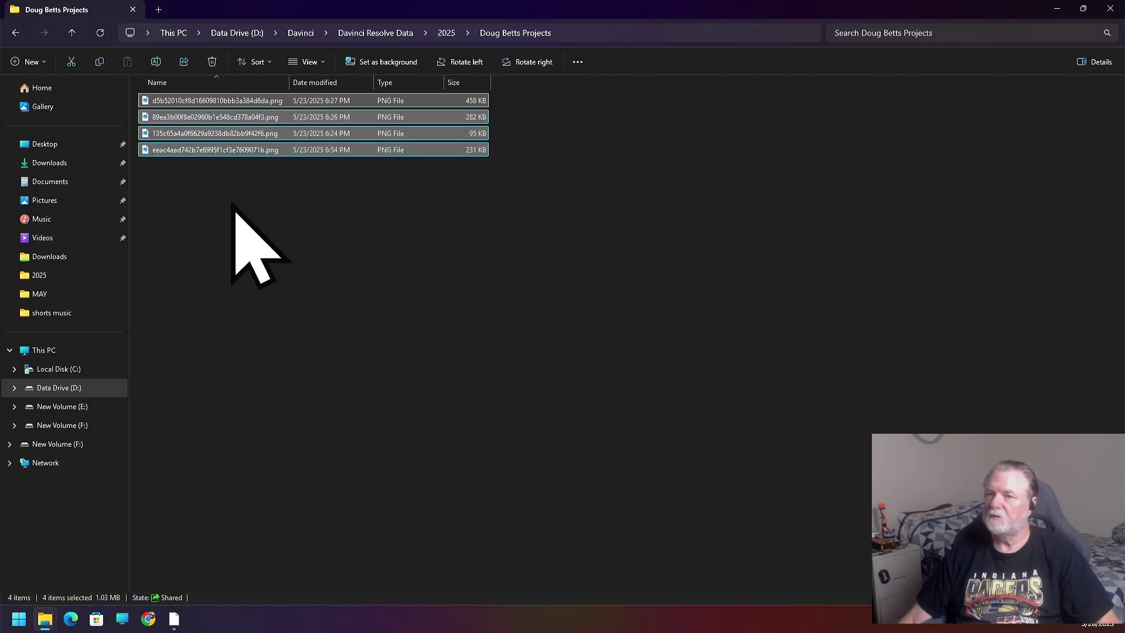
{"action": "left_click", "coordinate": [315, 62]}
{"action": "left_click", "coordinate": [322, 109]}
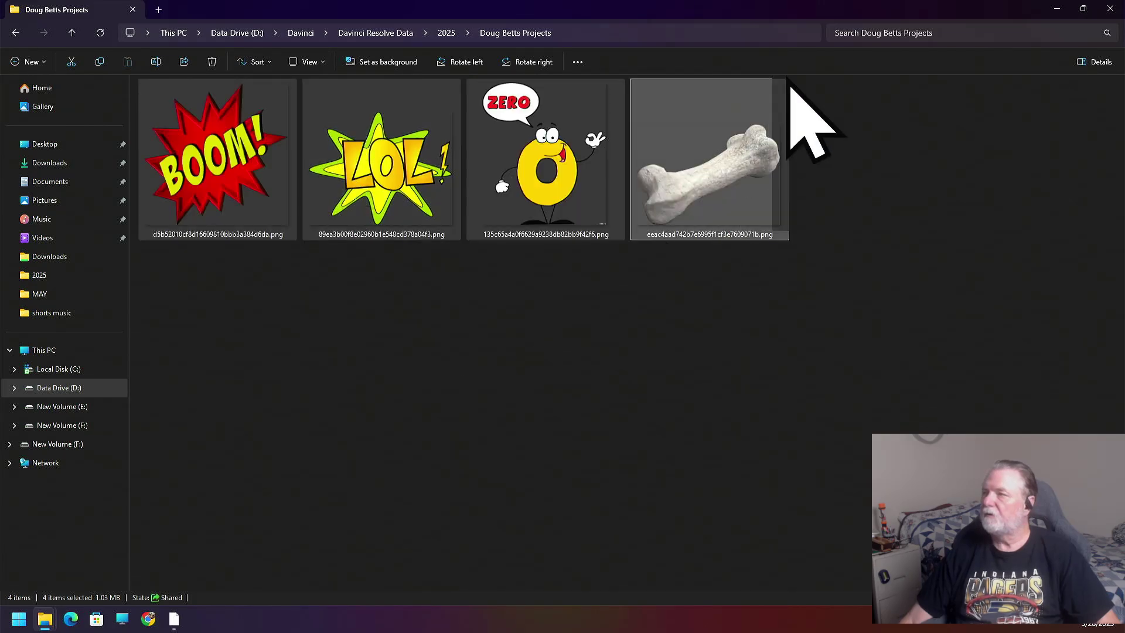
Minimize File Explorer, switch to DaVinci Resolve and open Untitled Project 18 from the Project Manager.
{"action": "left_click", "coordinate": [1057, 9]}
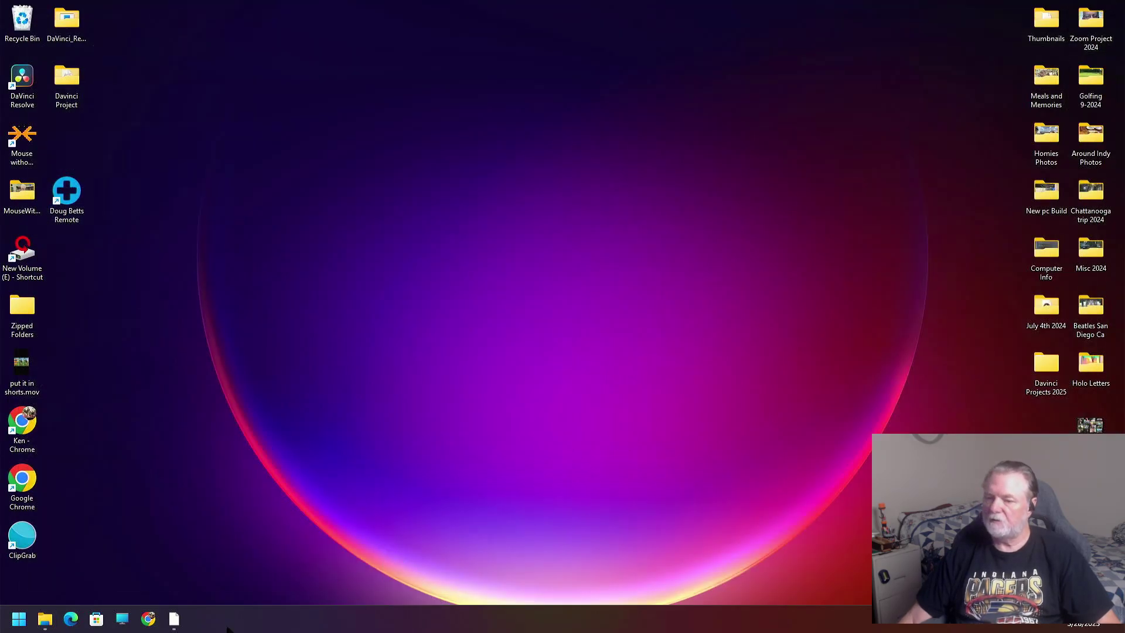
{"action": "left_click", "coordinate": [173, 619]}
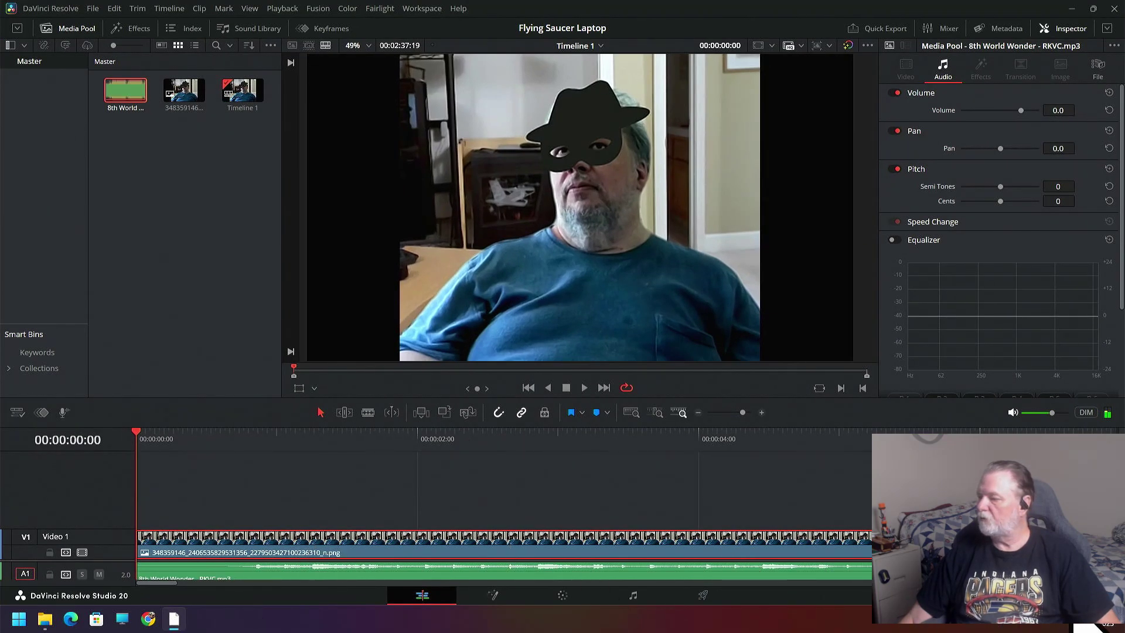
{"action": "left_click", "coordinate": [1107, 595]}
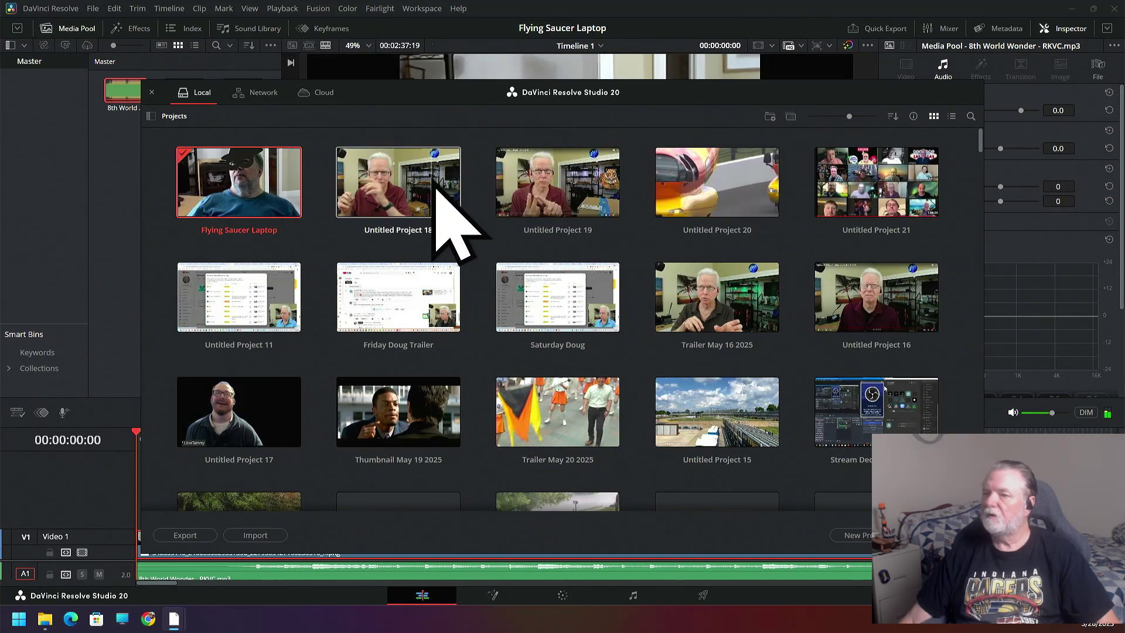
{"action": "double_click", "coordinate": [401, 178]}
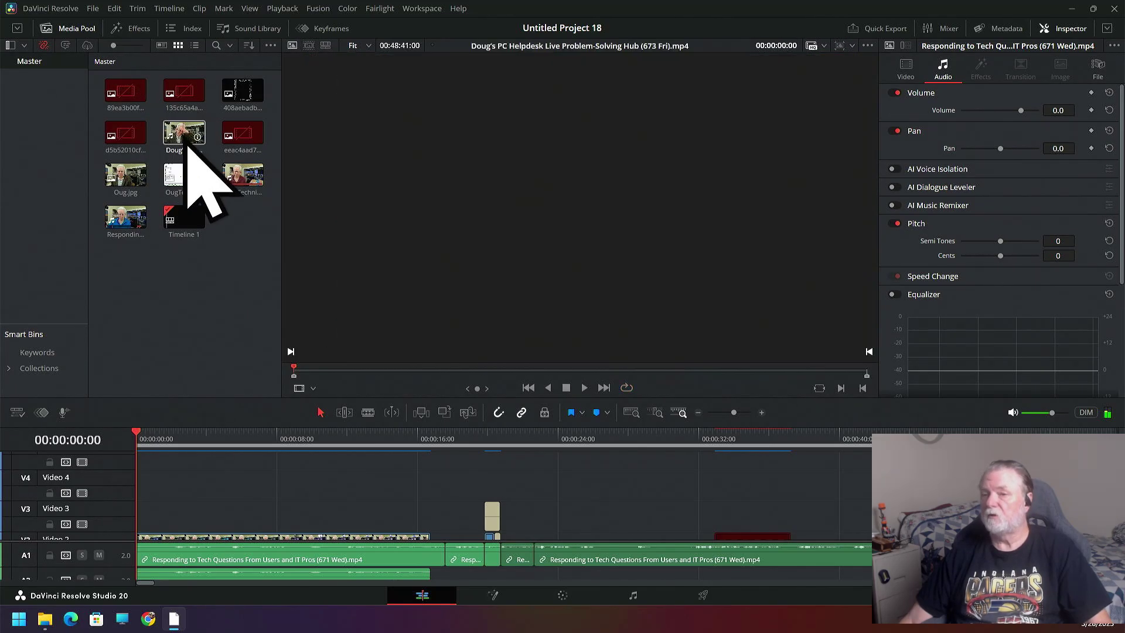
Try to open the file location of the offline 89ea3b00f... image in the media pool and check its missing path.
{"action": "right_click", "coordinate": [124, 94]}
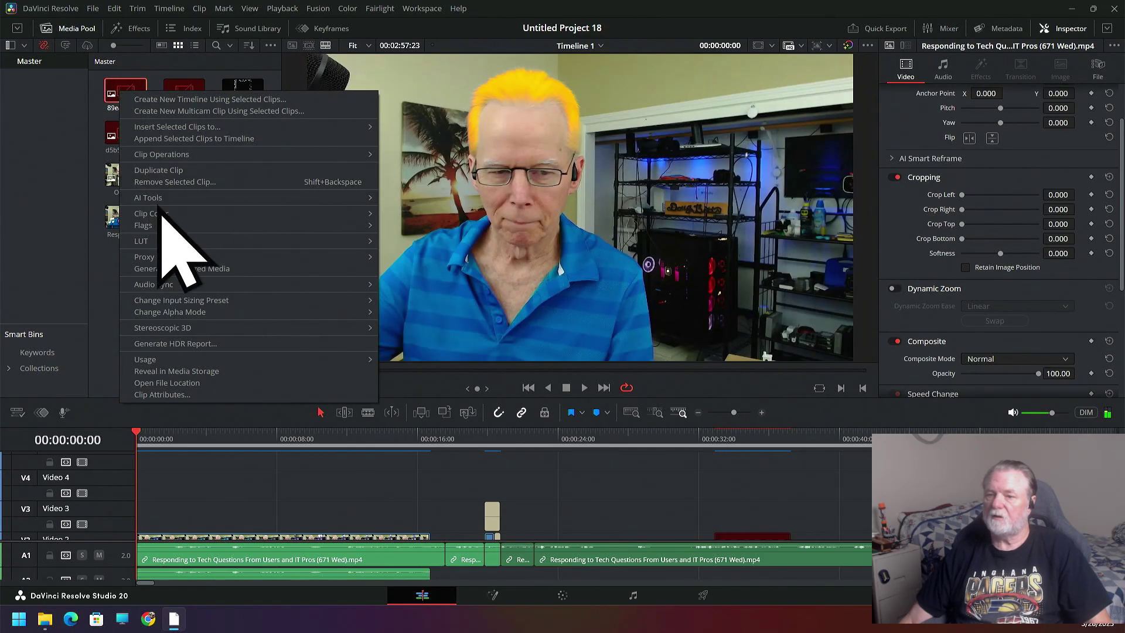
{"action": "left_click", "coordinate": [176, 387]}
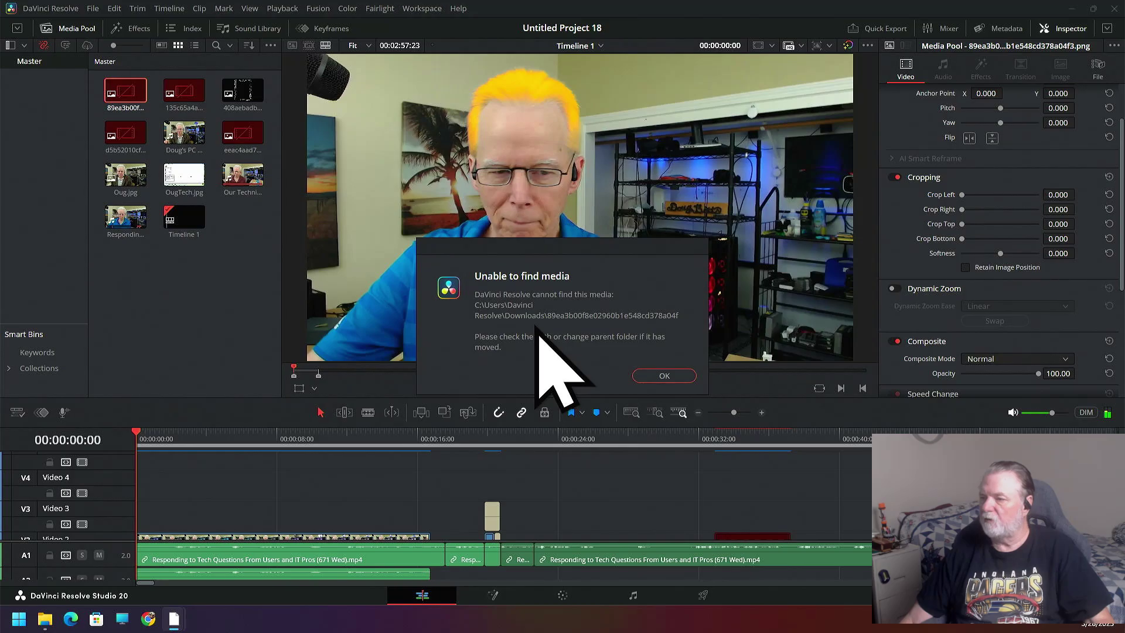
{"action": "left_click_drag", "start_coordinate": [477, 323], "coordinate": [528, 326]}
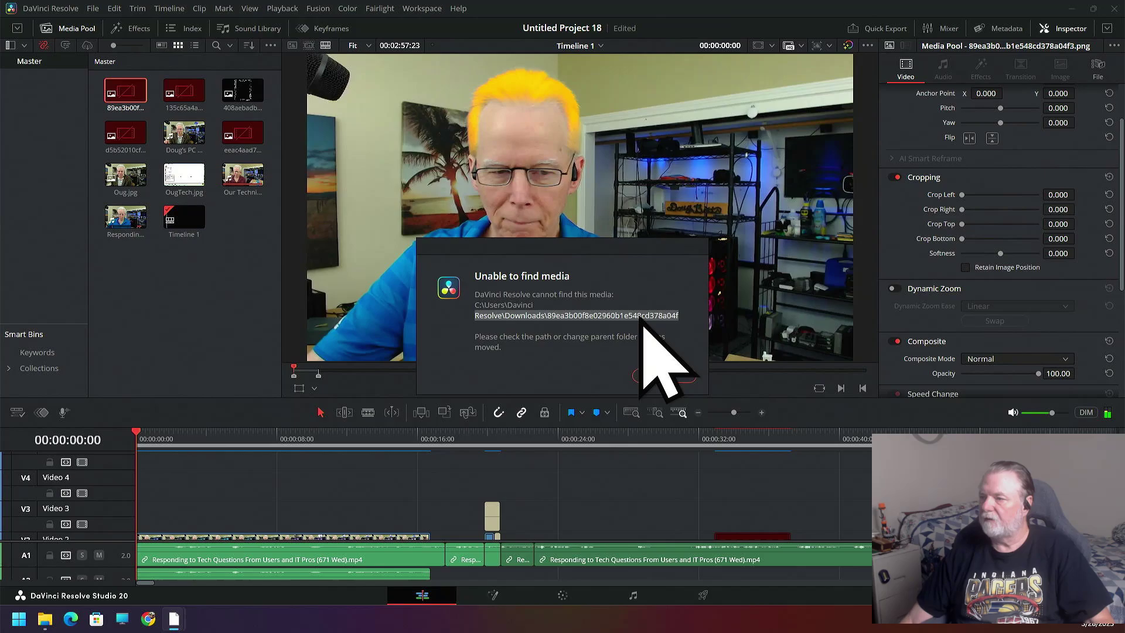
{"action": "left_click", "coordinate": [664, 375]}
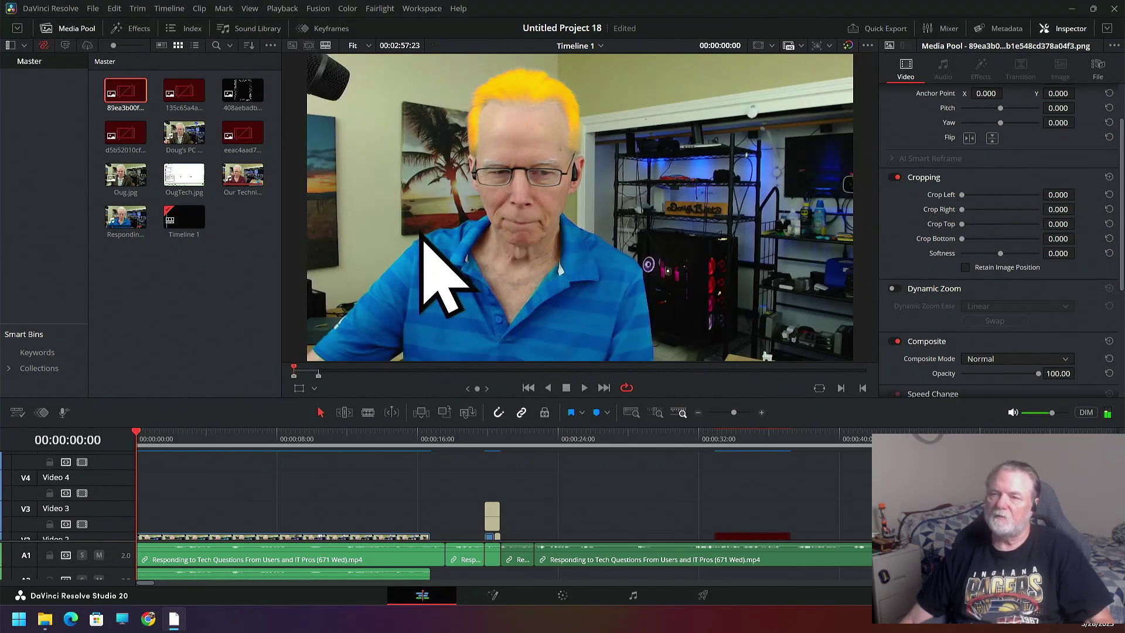
Open the Change Source Folder clip operation for the offline 89ea3b00f... image in the media pool.
{"action": "left_click", "coordinate": [122, 96]}
{"action": "right_click", "coordinate": [123, 95]}
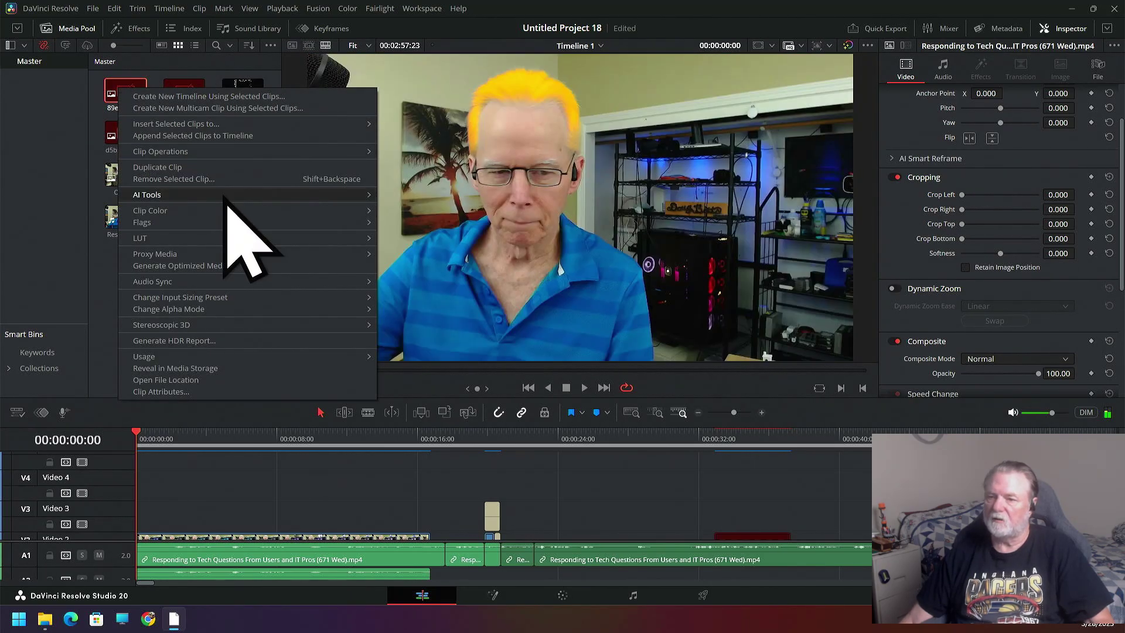
{"action": "mouse_move", "coordinate": [230, 242]}
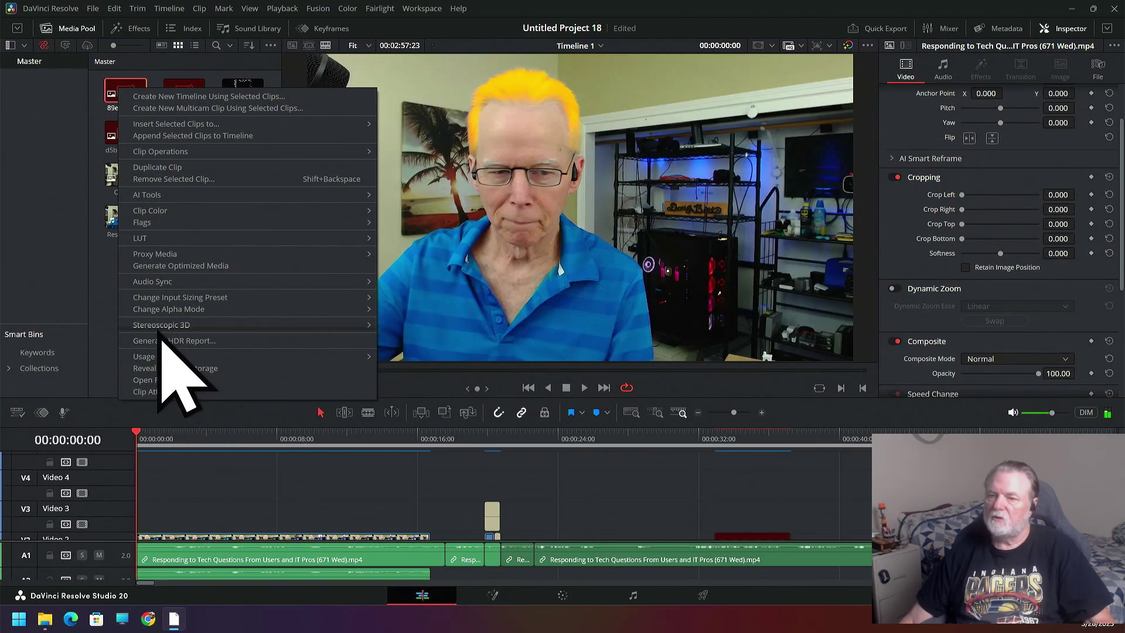
{"action": "mouse_move", "coordinate": [161, 317]}
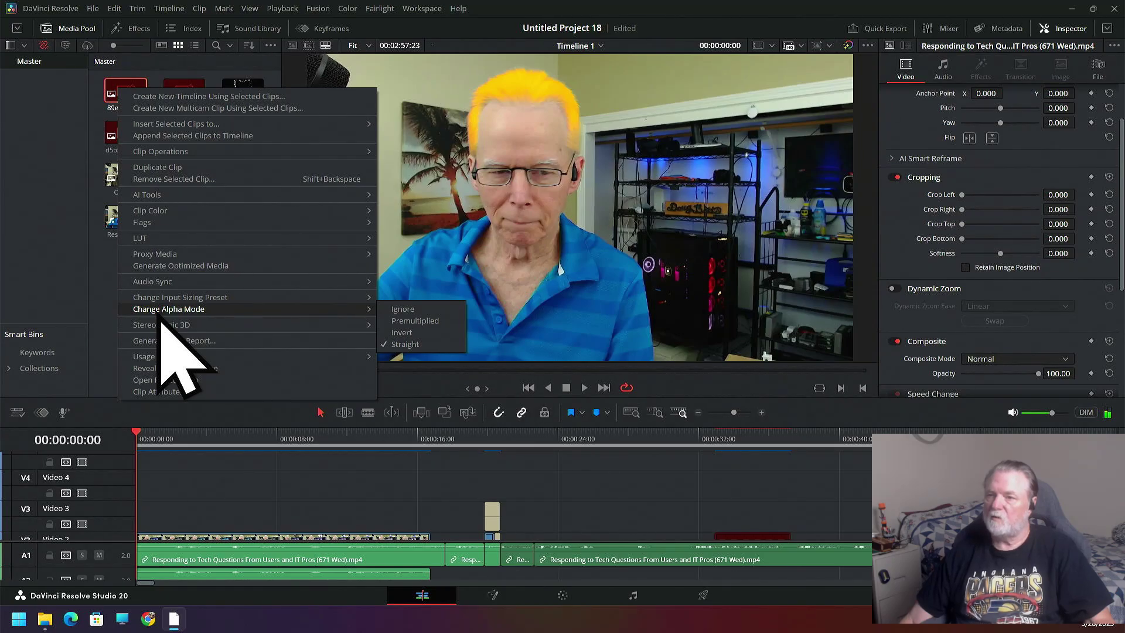
{"action": "mouse_move", "coordinate": [160, 203]}
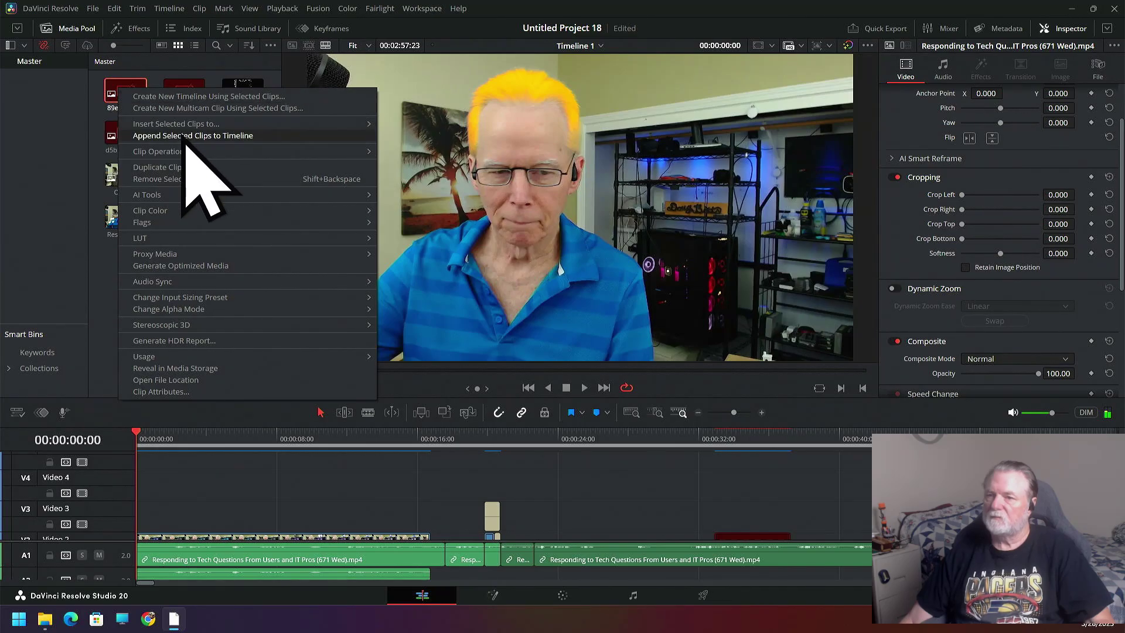
{"action": "mouse_move", "coordinate": [181, 157]}
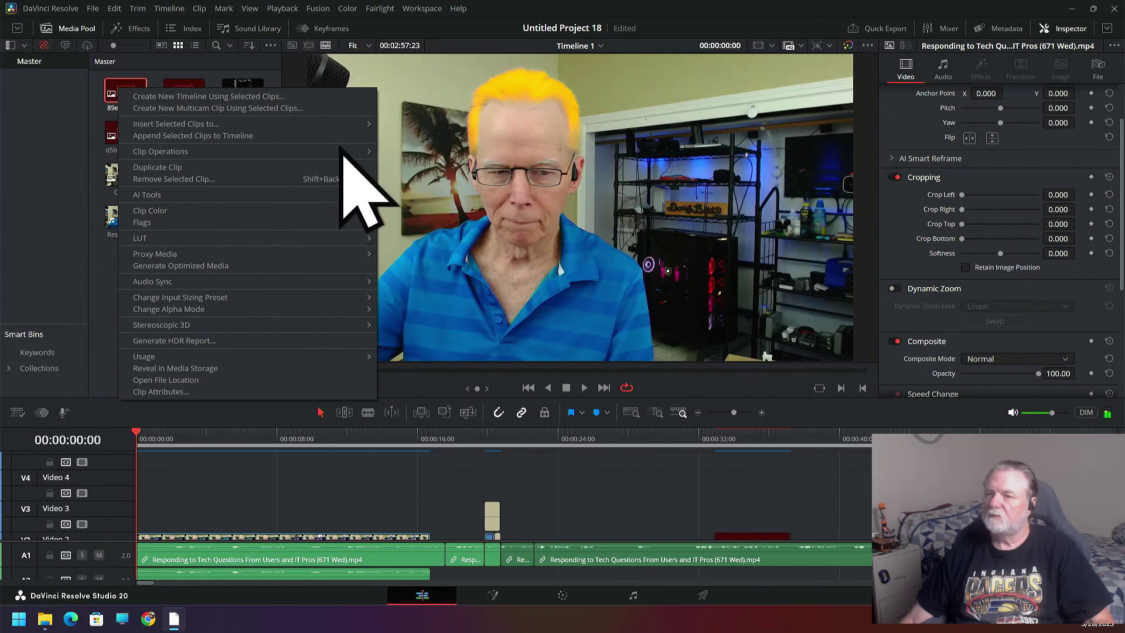
{"action": "mouse_move", "coordinate": [235, 153]}
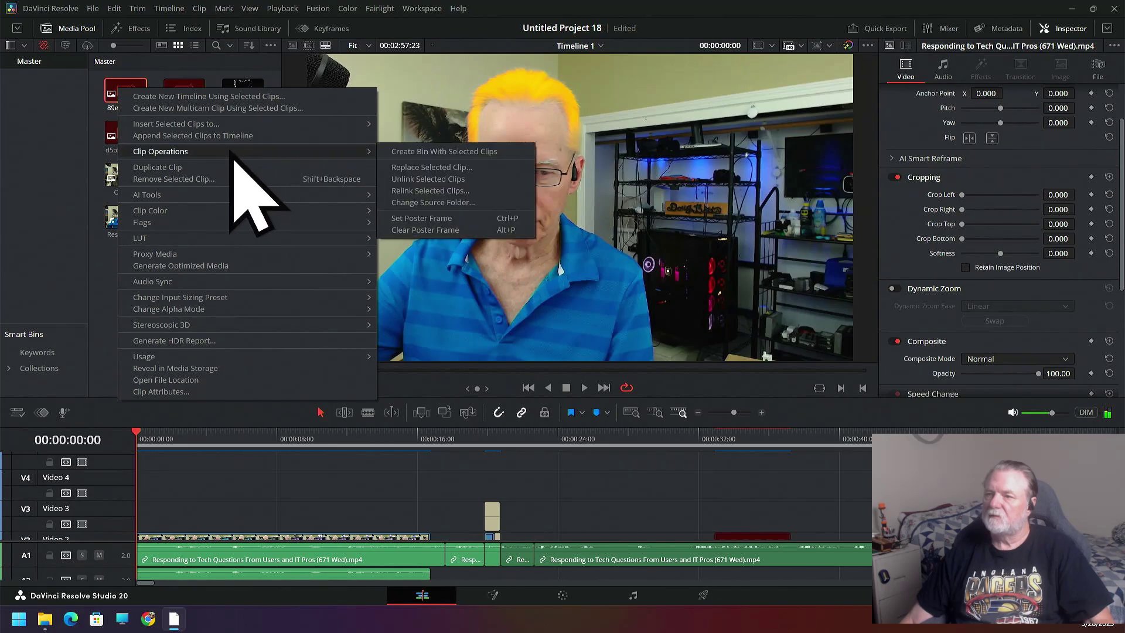
{"action": "left_click", "coordinate": [413, 205]}
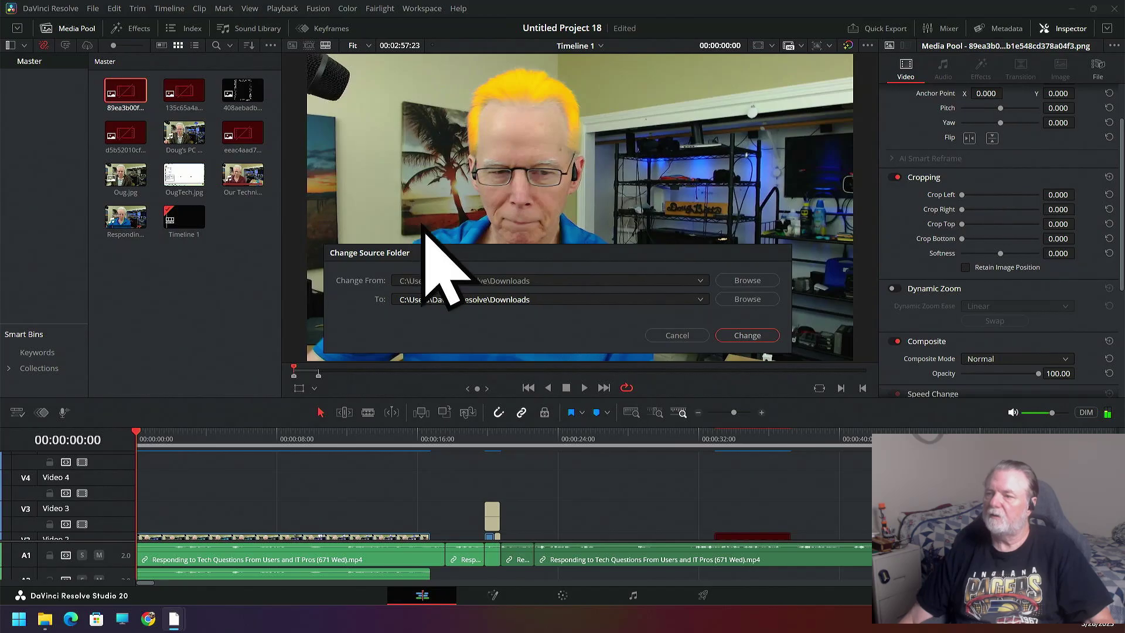
Set the destination to the new Projects folder in D:\Davinci\Davinci Resolve Data\2025 and apply the source folder change.
{"action": "left_click", "coordinate": [748, 300]}
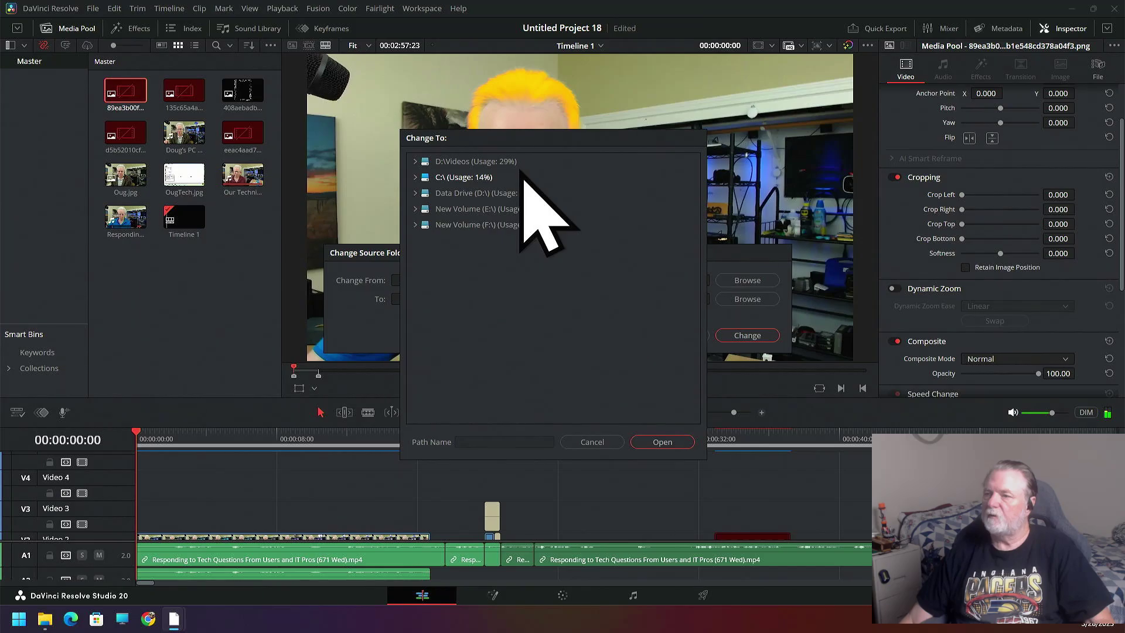
{"action": "double_click", "coordinate": [441, 198]}
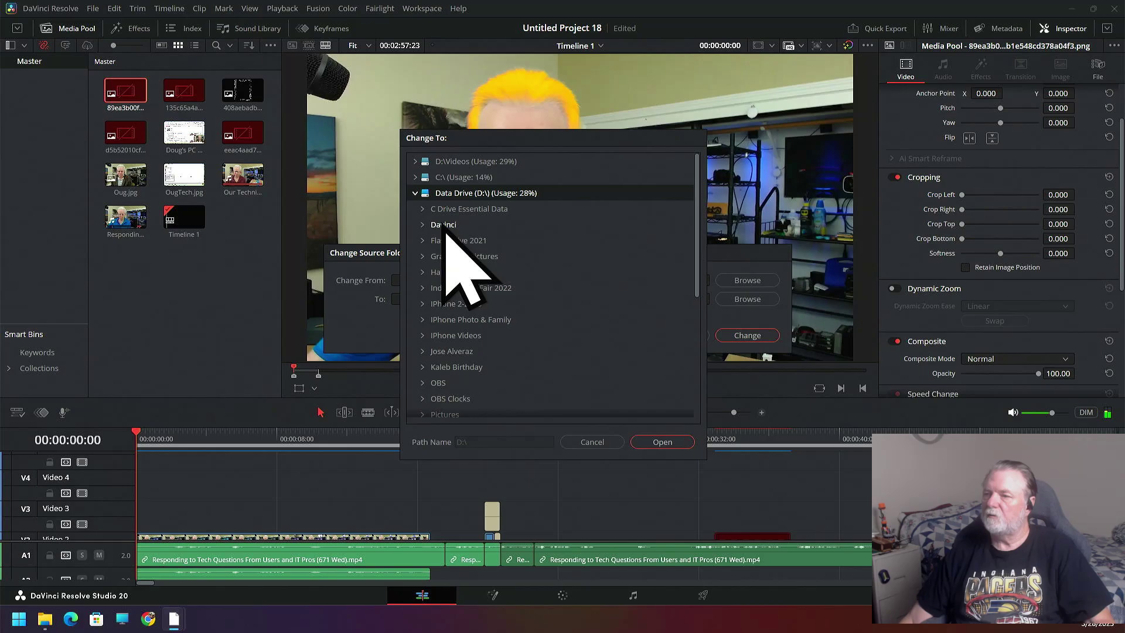
{"action": "double_click", "coordinate": [444, 226]}
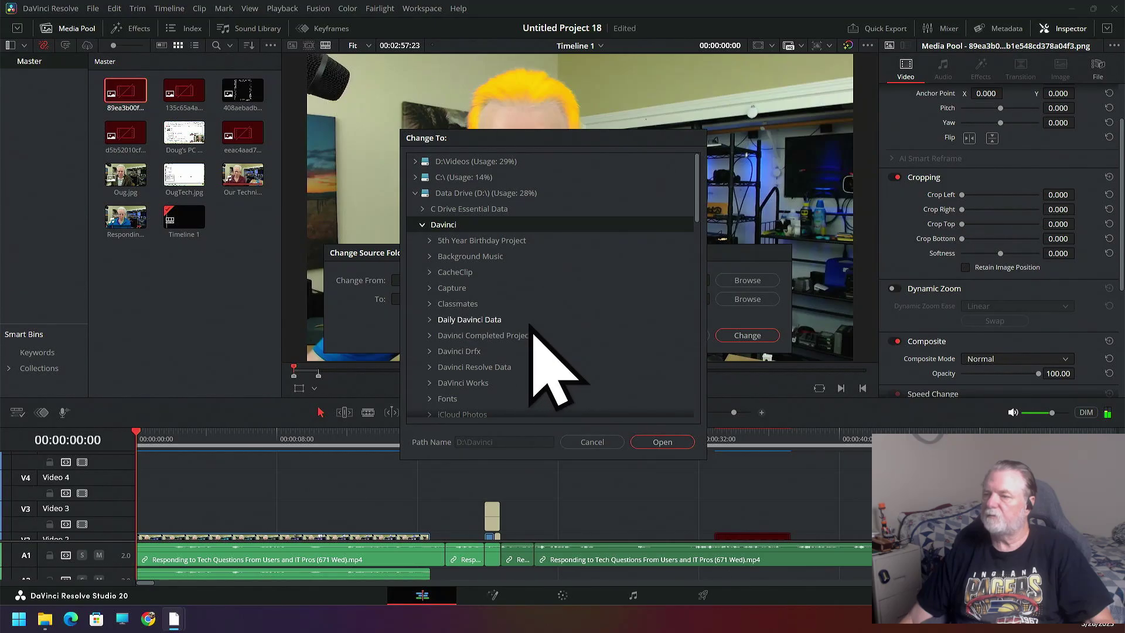
{"action": "scroll", "coordinate": [531, 324], "scroll_direction": "down", "scroll_amount": 3}
{"action": "scroll", "coordinate": [532, 324], "scroll_direction": "up", "scroll_amount": 3}
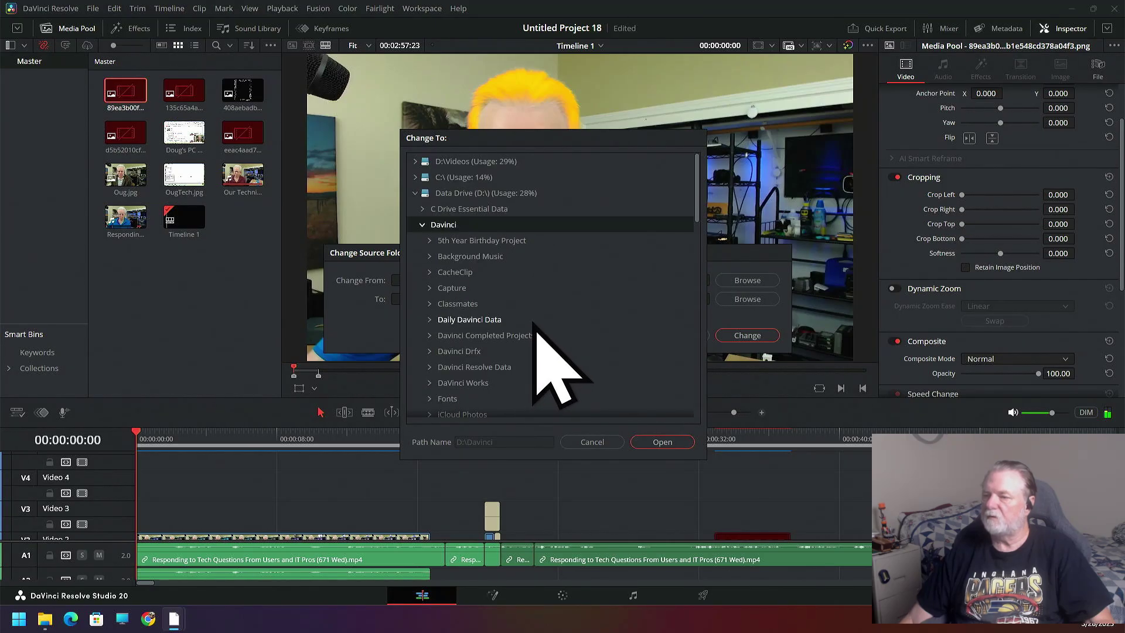
{"action": "double_click", "coordinate": [493, 366]}
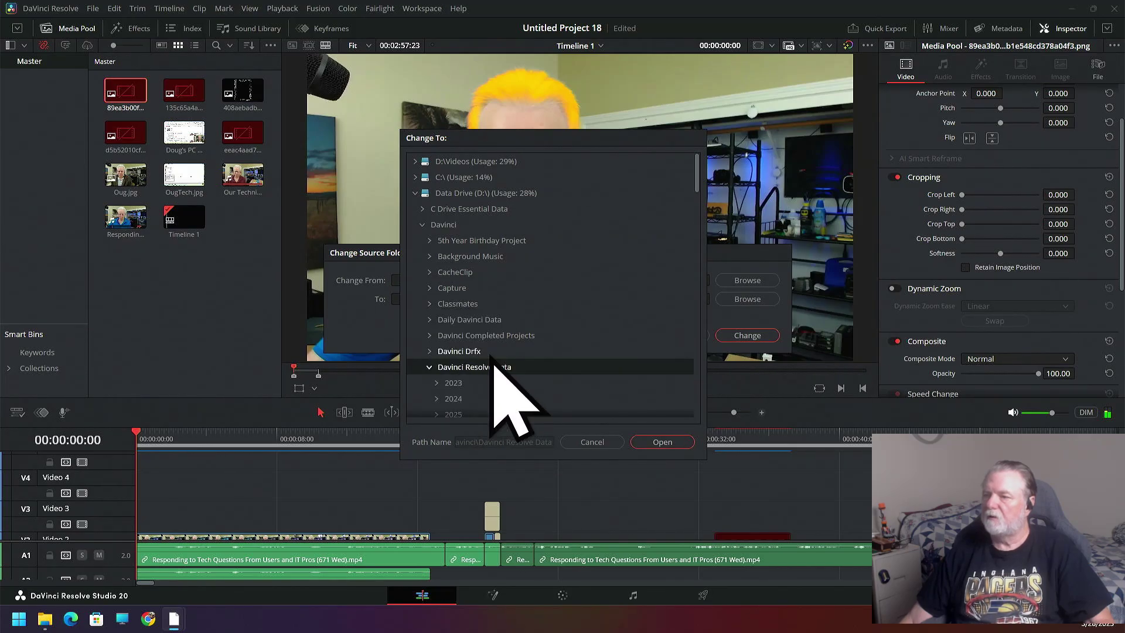
{"action": "scroll", "coordinate": [560, 303], "scroll_direction": "down", "scroll_amount": 3}
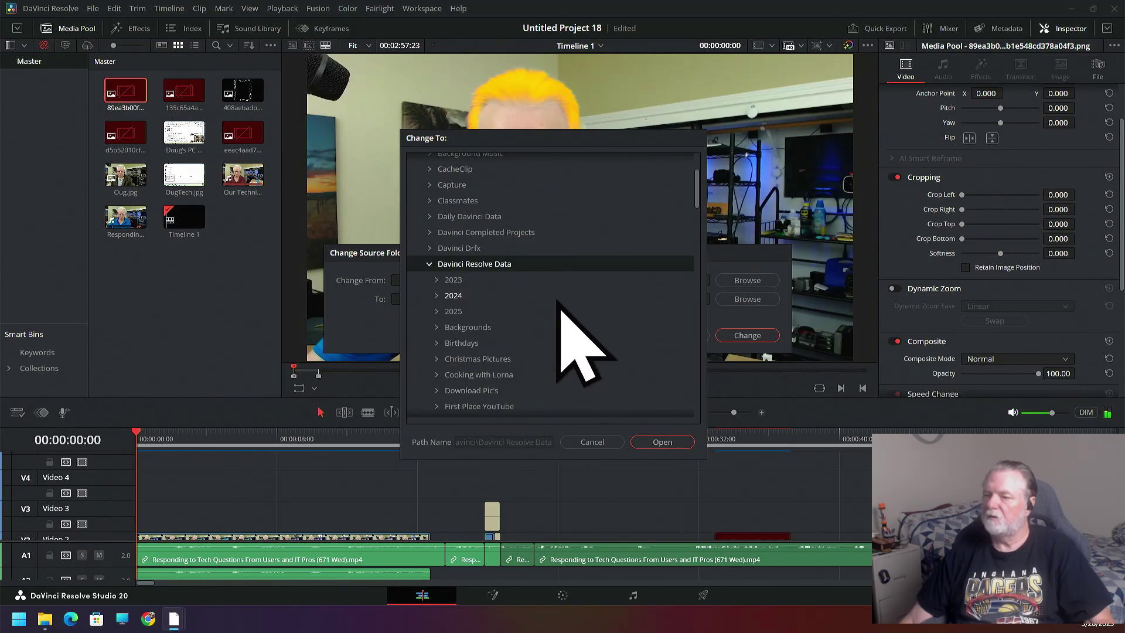
{"action": "left_click", "coordinate": [464, 312]}
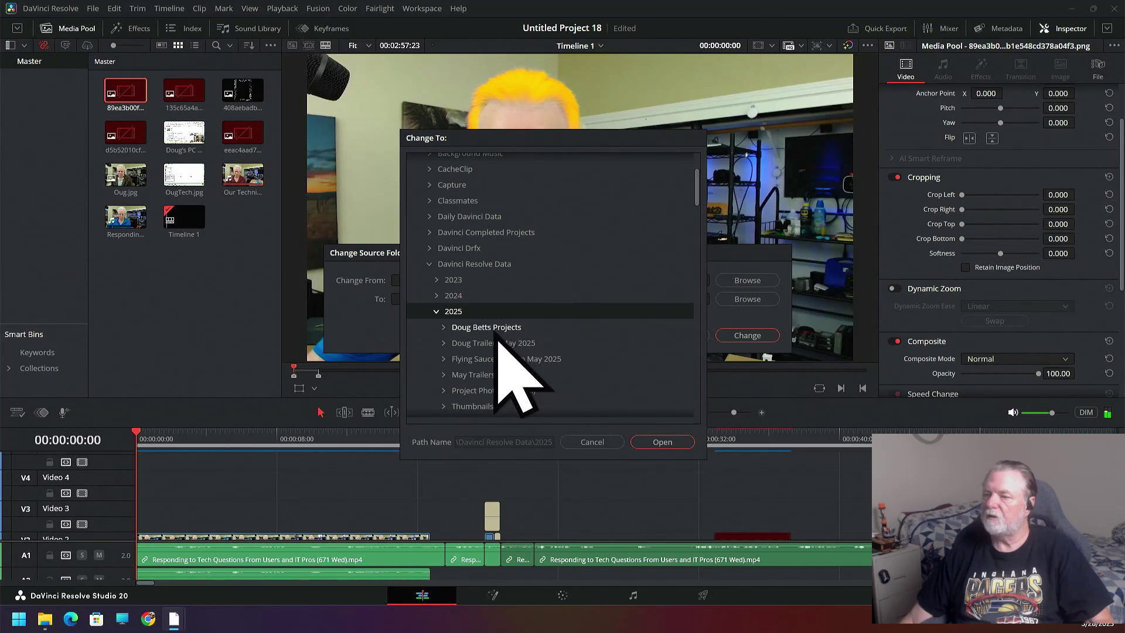
{"action": "left_click", "coordinate": [486, 329]}
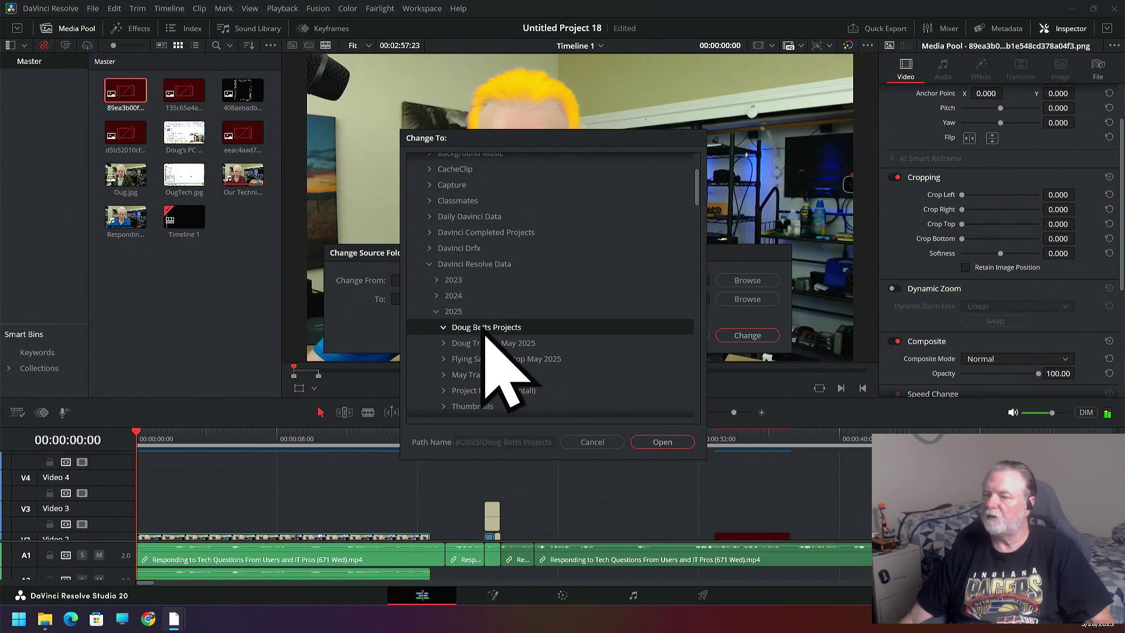
{"action": "left_click", "coordinate": [657, 441]}
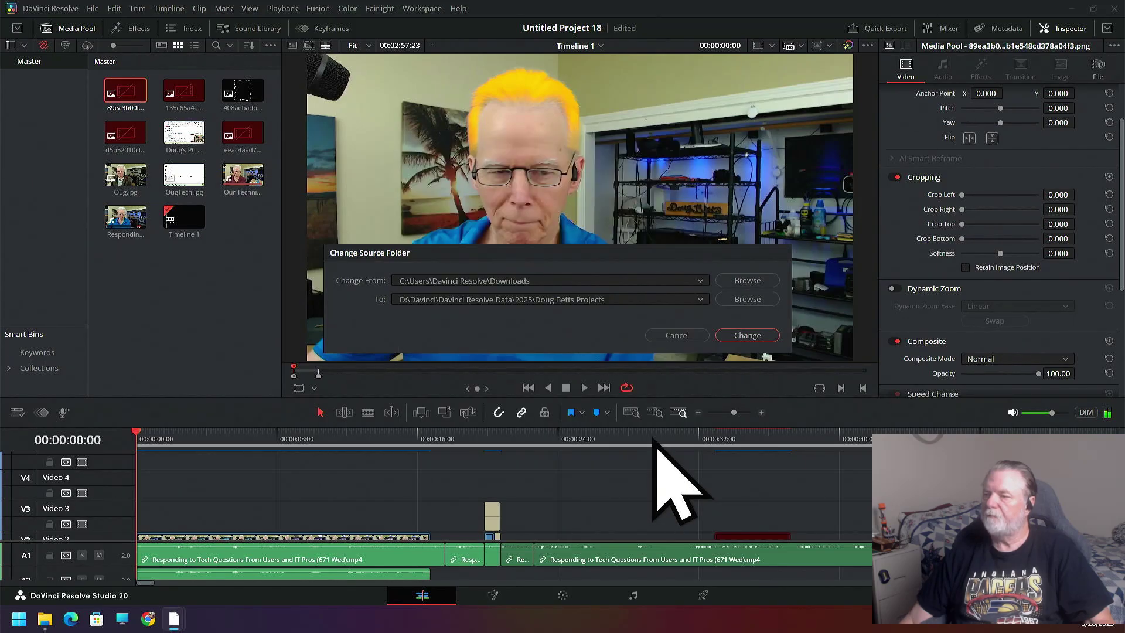
{"action": "left_click", "coordinate": [740, 336]}
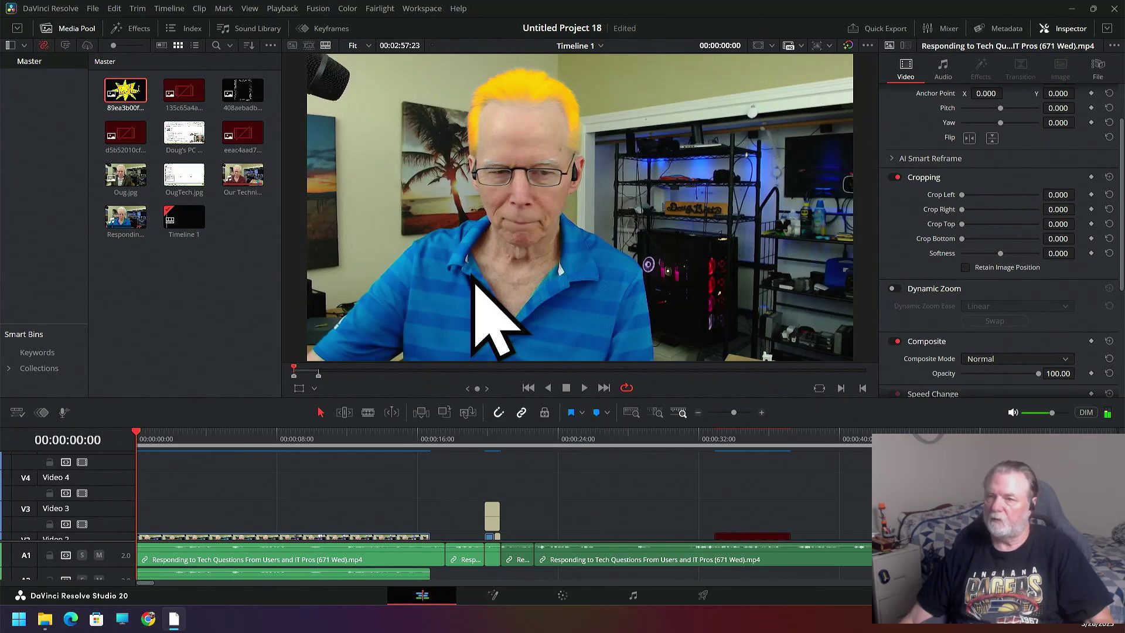
Change the source folder of the offline 135c65a4a... image to the new Projects folder in D:\Davinci\Davinci Resolve Data\2025.
{"action": "left_click", "coordinate": [185, 98]}
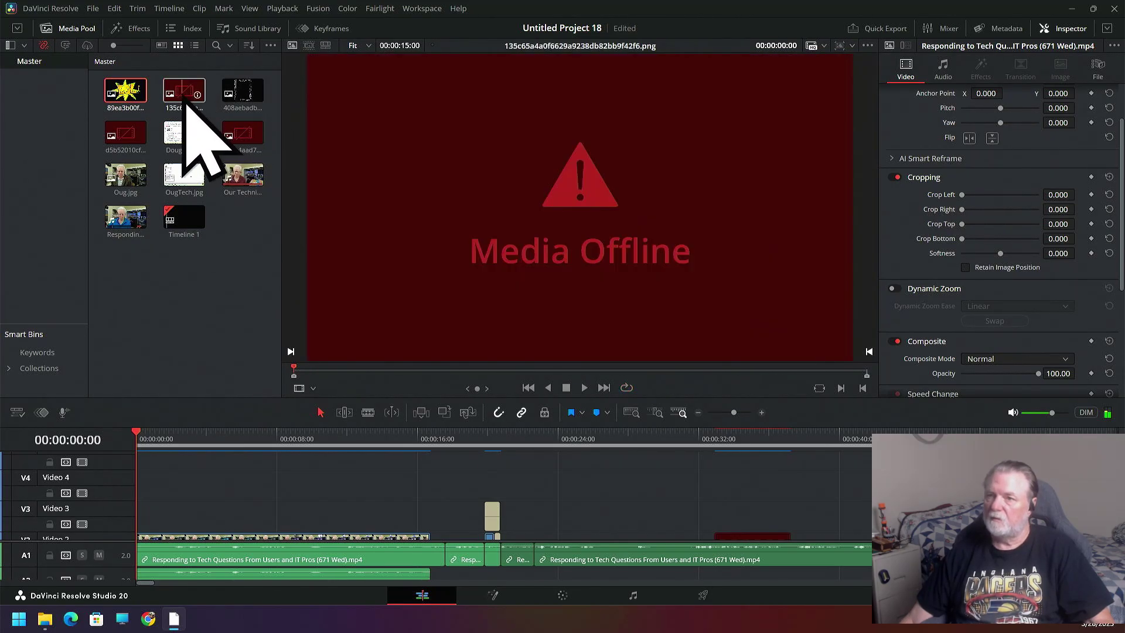
{"action": "right_click", "coordinate": [185, 99]}
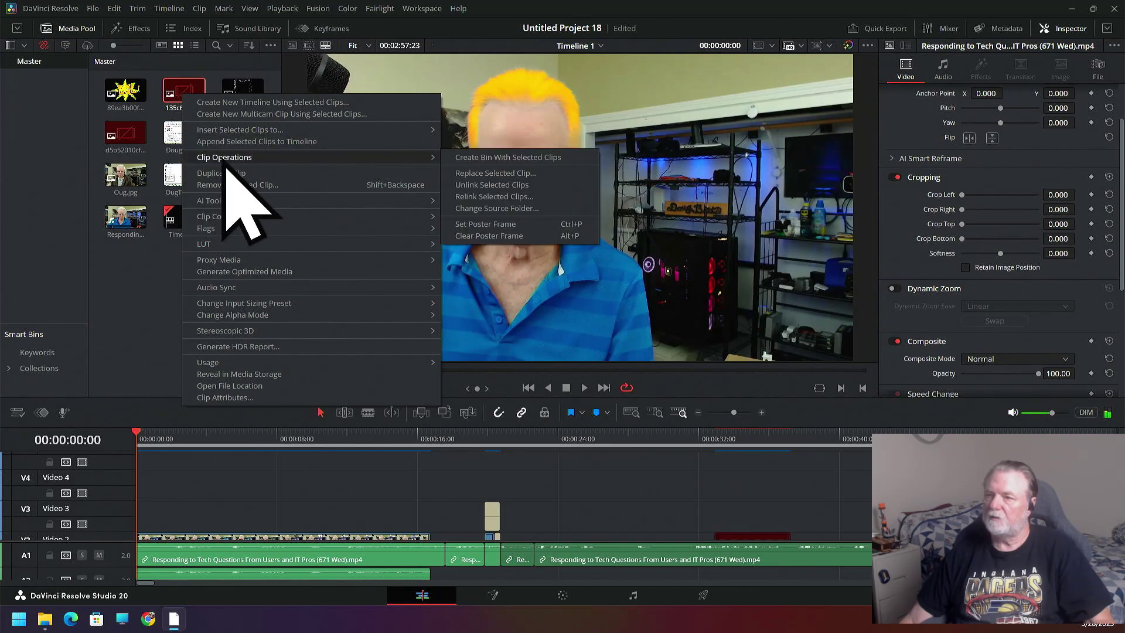
{"action": "left_click", "coordinate": [489, 209]}
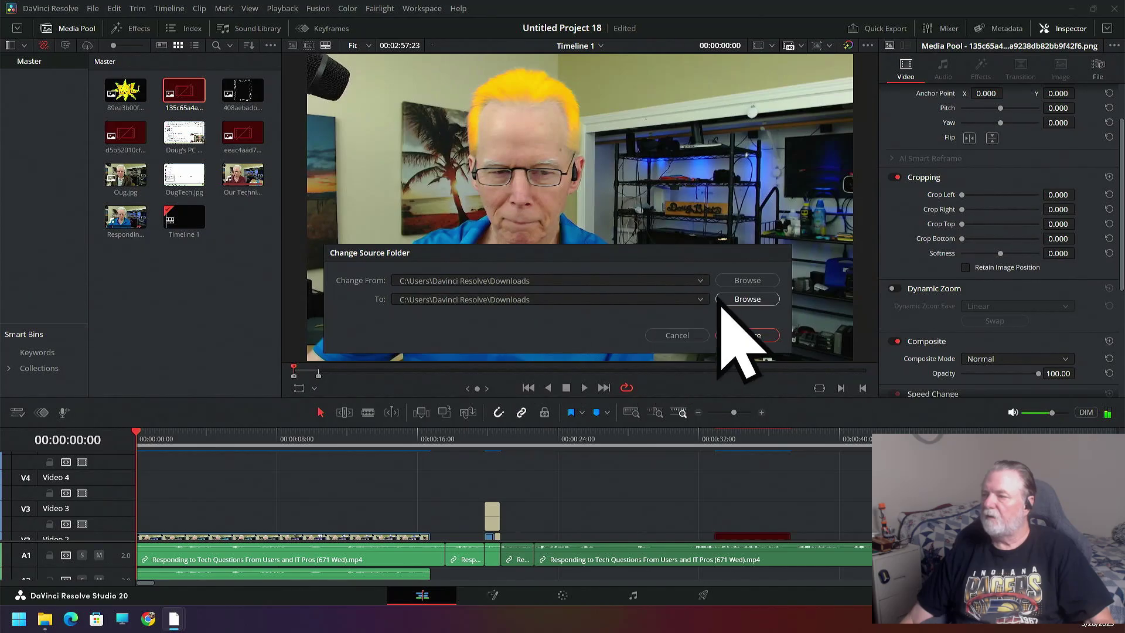
{"action": "left_click", "coordinate": [740, 300]}
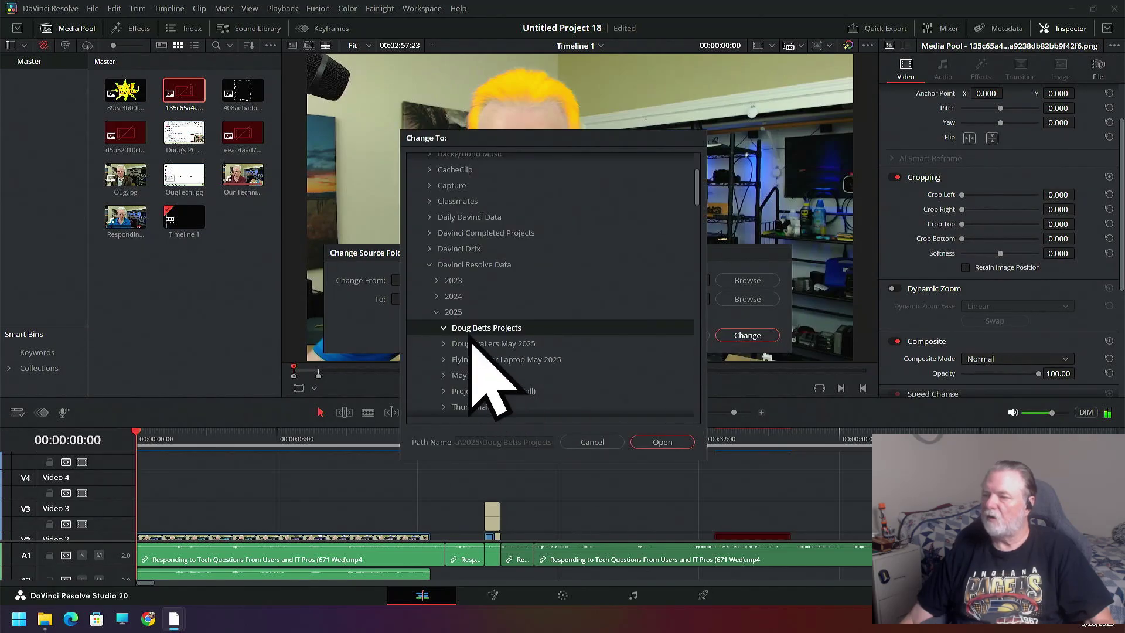
{"action": "left_click", "coordinate": [663, 442]}
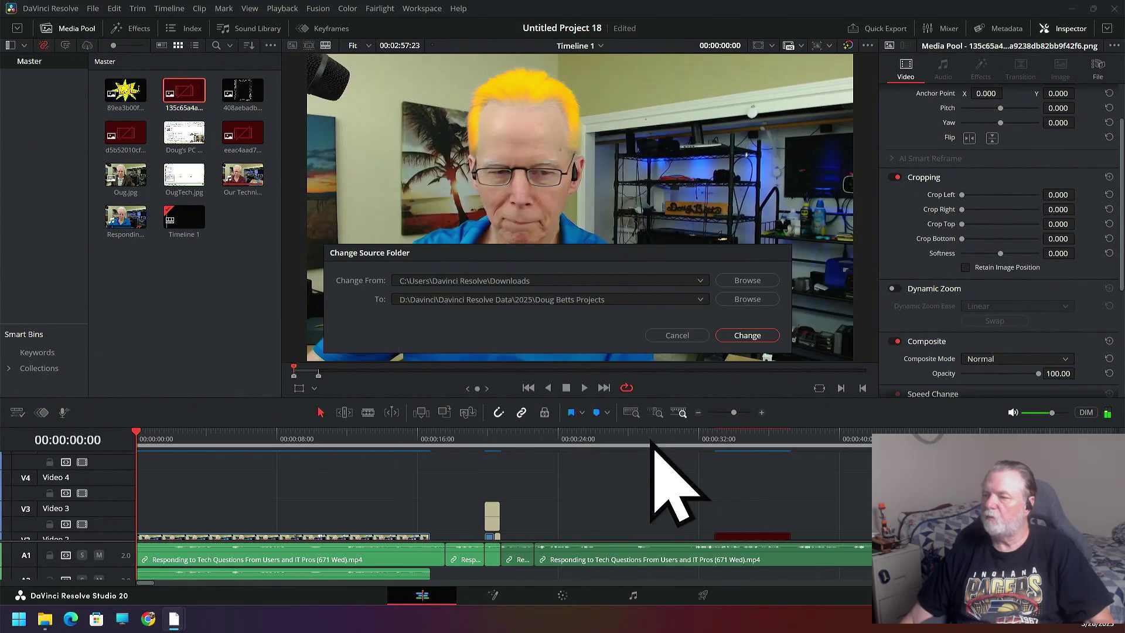
{"action": "left_click", "coordinate": [748, 336]}
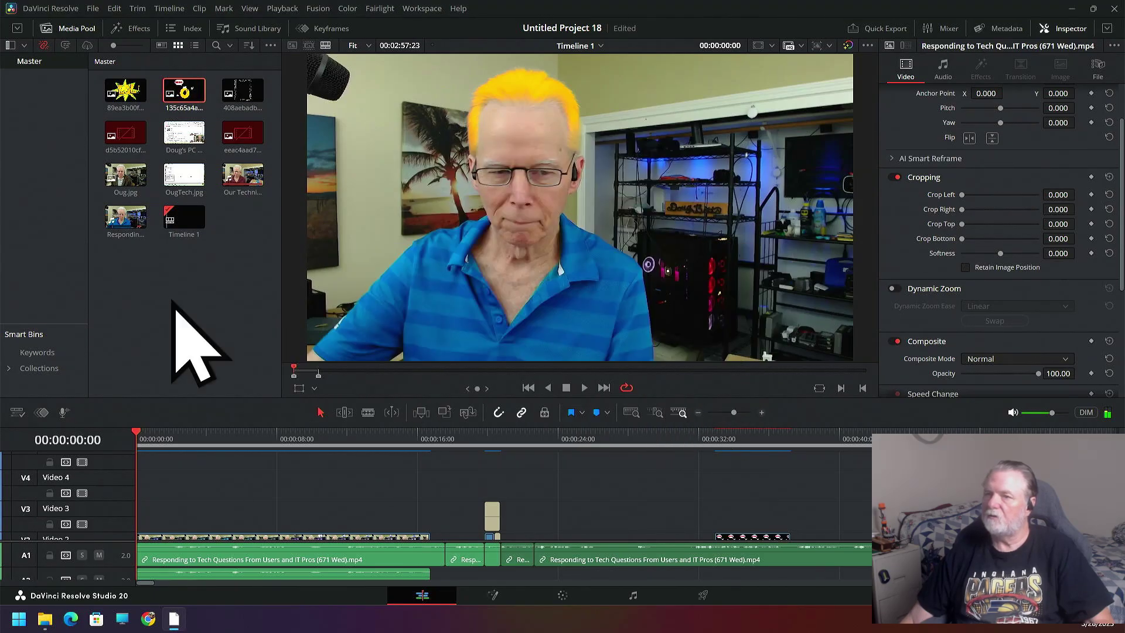
Try to apply a source folder change to the offline d5b52010cf... image with Downloads kept as the destination.
{"action": "right_click", "coordinate": [120, 133]}
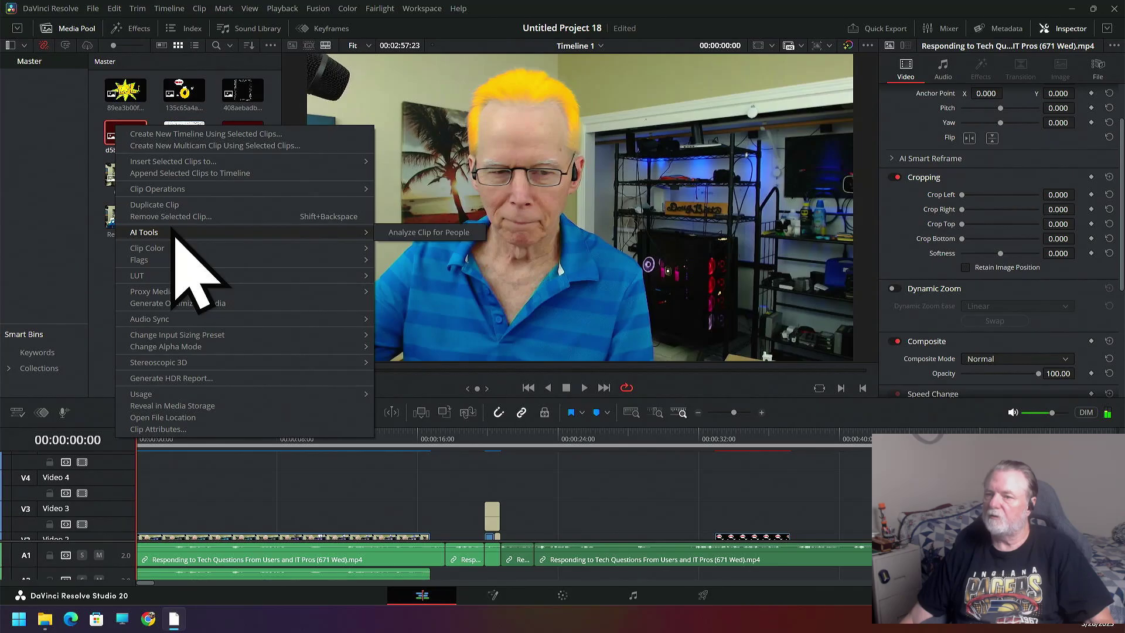
{"action": "mouse_move", "coordinate": [191, 195]}
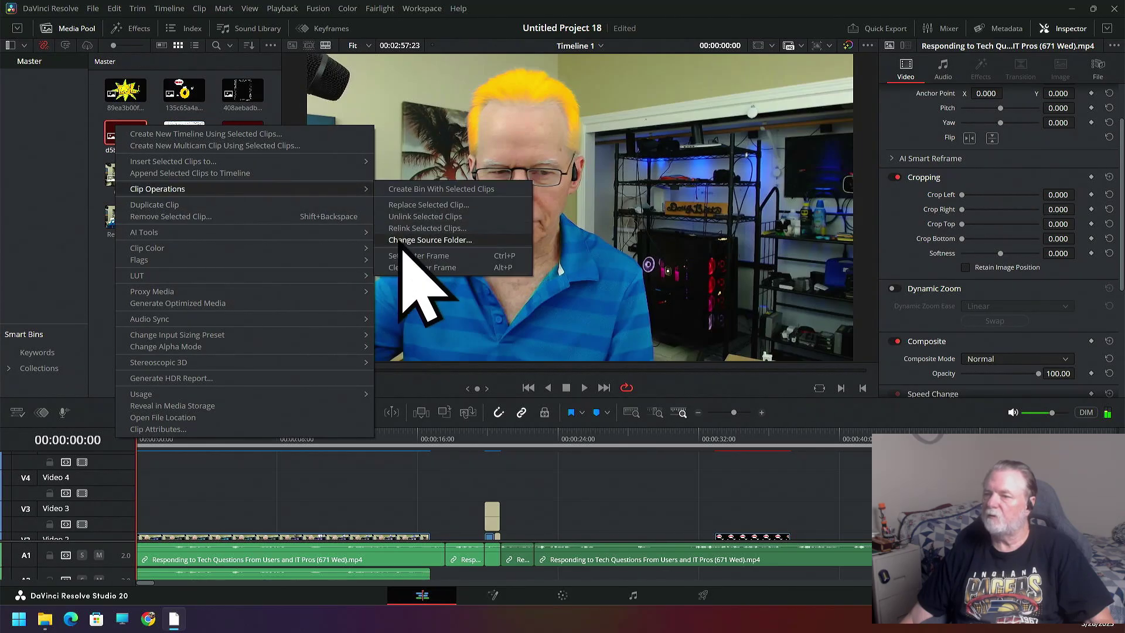
{"action": "left_click", "coordinate": [429, 240]}
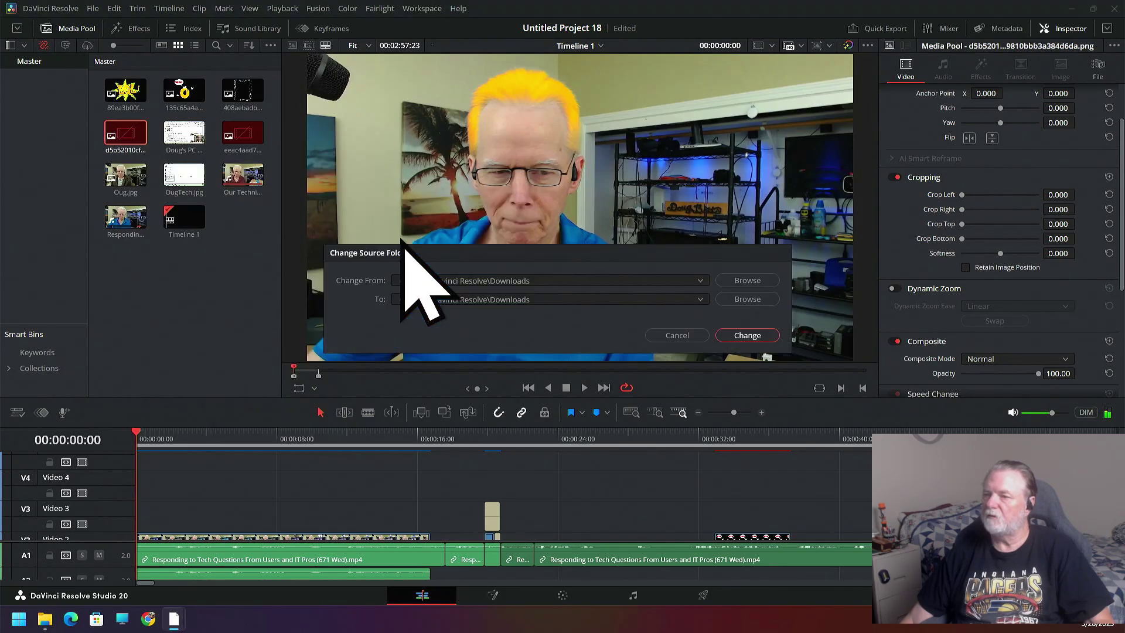
{"action": "left_click", "coordinate": [749, 335]}
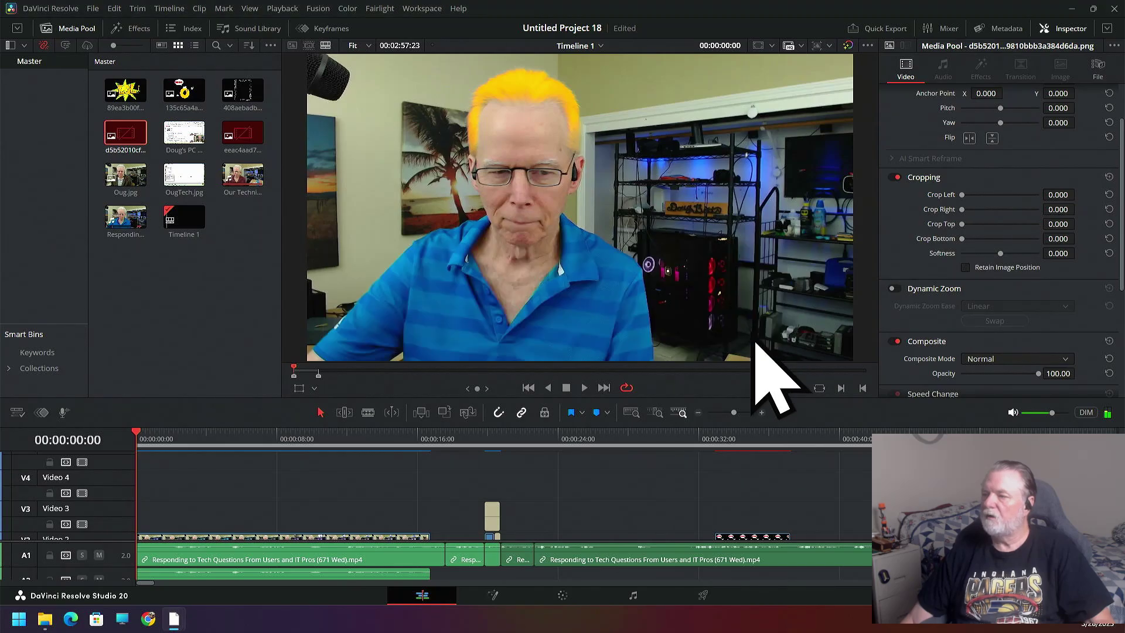
Change the source folder of the offline d5b52010cf... image to the new Projects folder in D:\Davinci\Davinci Resolve Data\2025.
{"action": "right_click", "coordinate": [139, 145]}
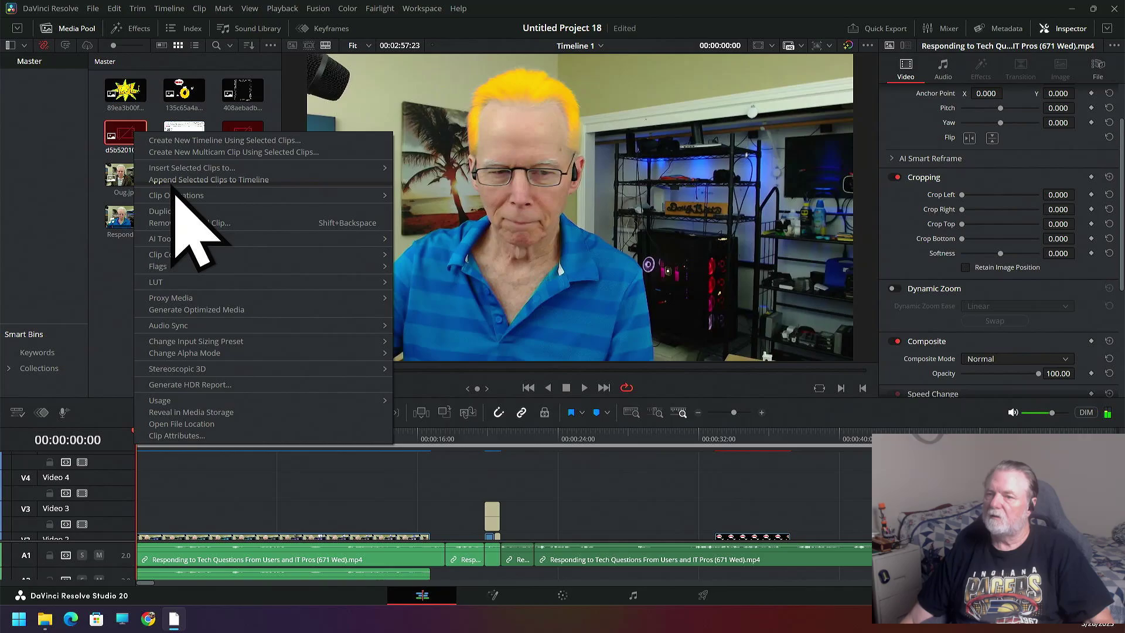
{"action": "mouse_move", "coordinate": [176, 198]}
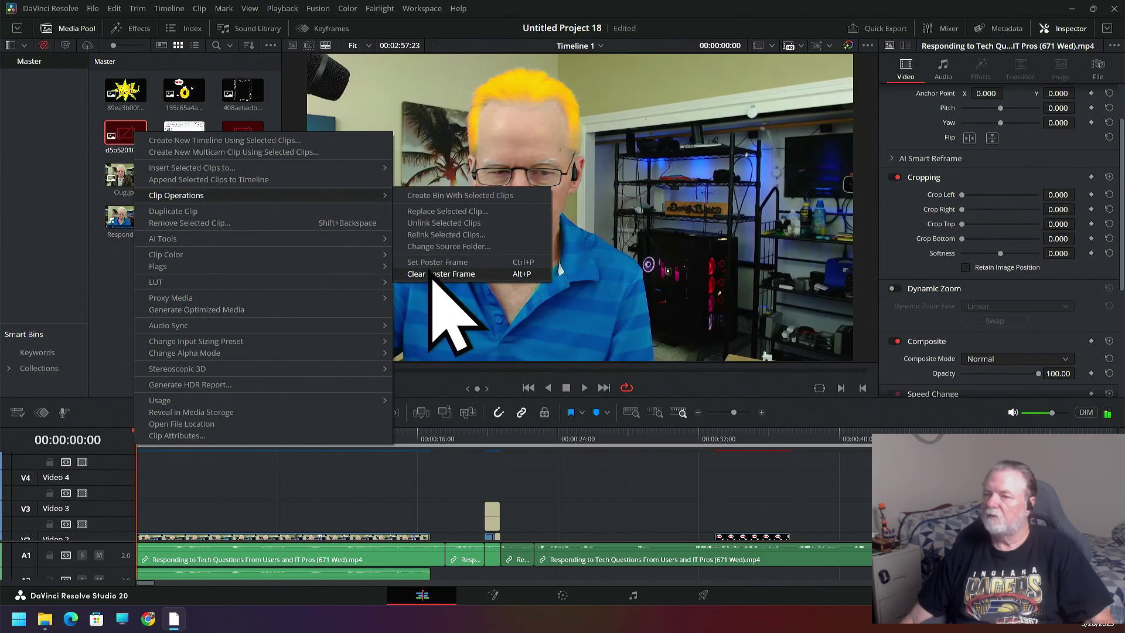
{"action": "left_click", "coordinate": [434, 247]}
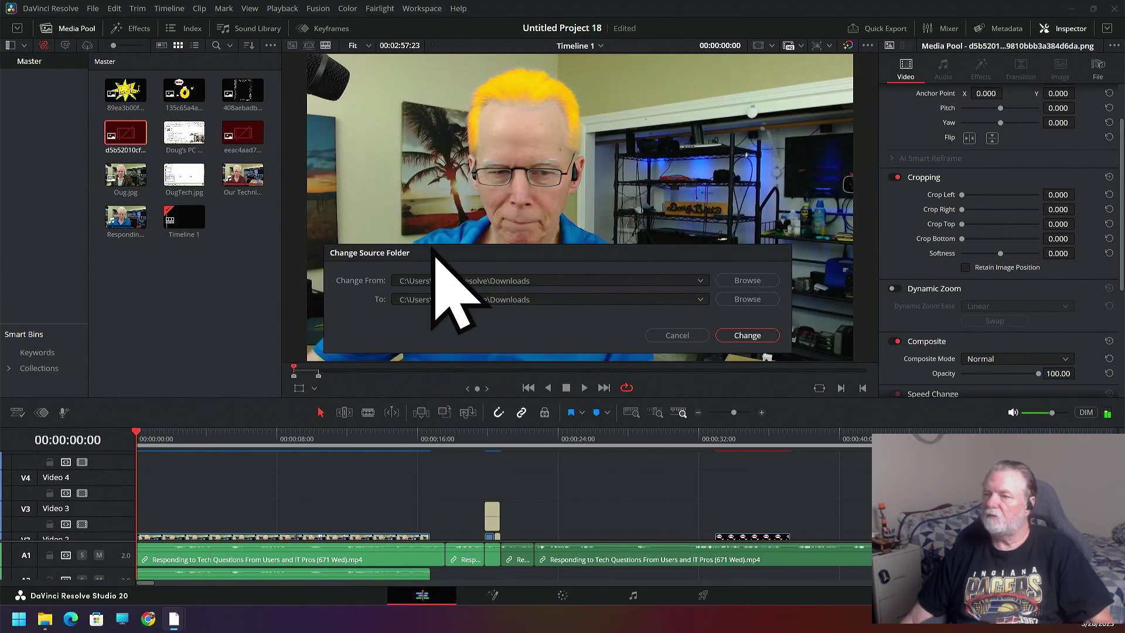
{"action": "left_click", "coordinate": [738, 306]}
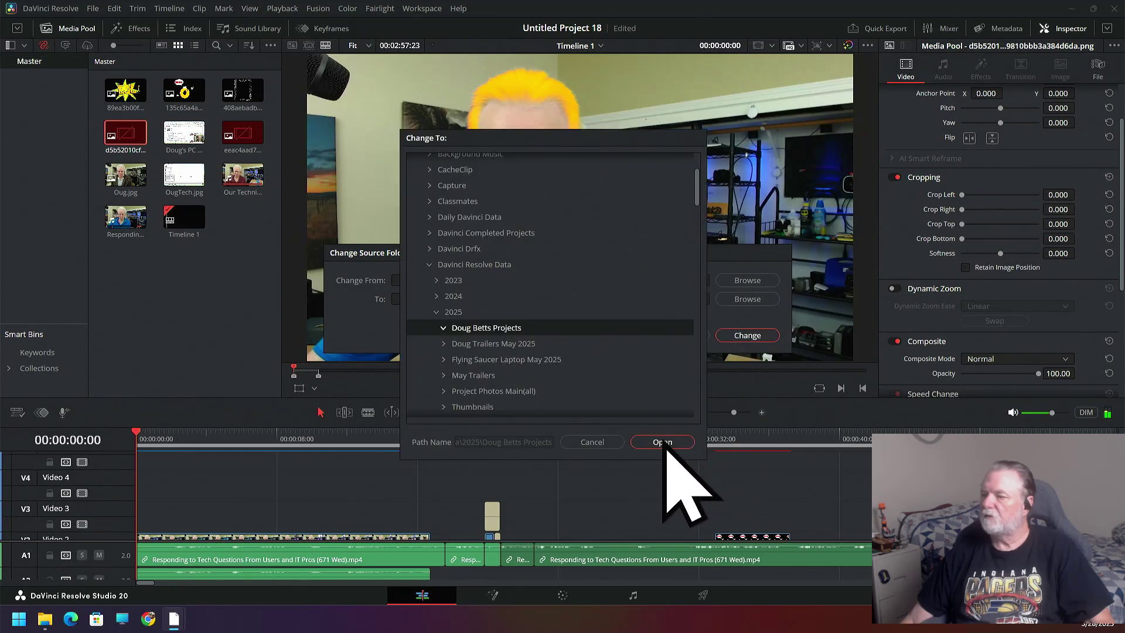
{"action": "left_click", "coordinate": [667, 444]}
{"action": "left_click", "coordinate": [747, 336]}
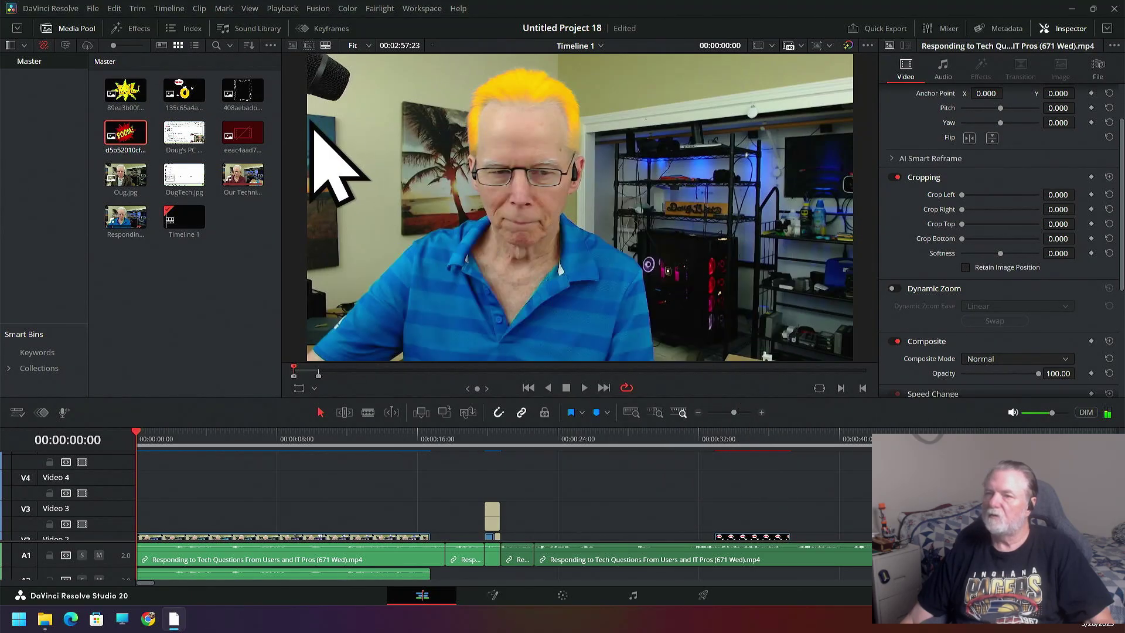
Change the source folder of the offline eeac4aad7... image to the new Projects folder in D:\Davinci\Davinci Resolve Data\2025.
{"action": "right_click", "coordinate": [257, 142]}
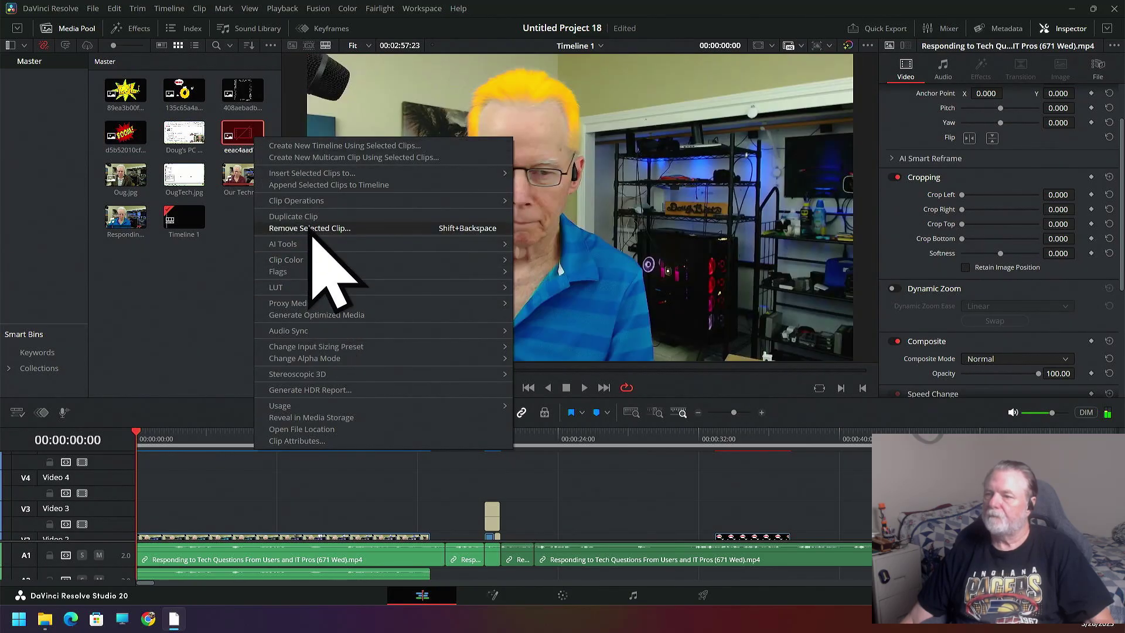
{"action": "mouse_move", "coordinate": [314, 201]}
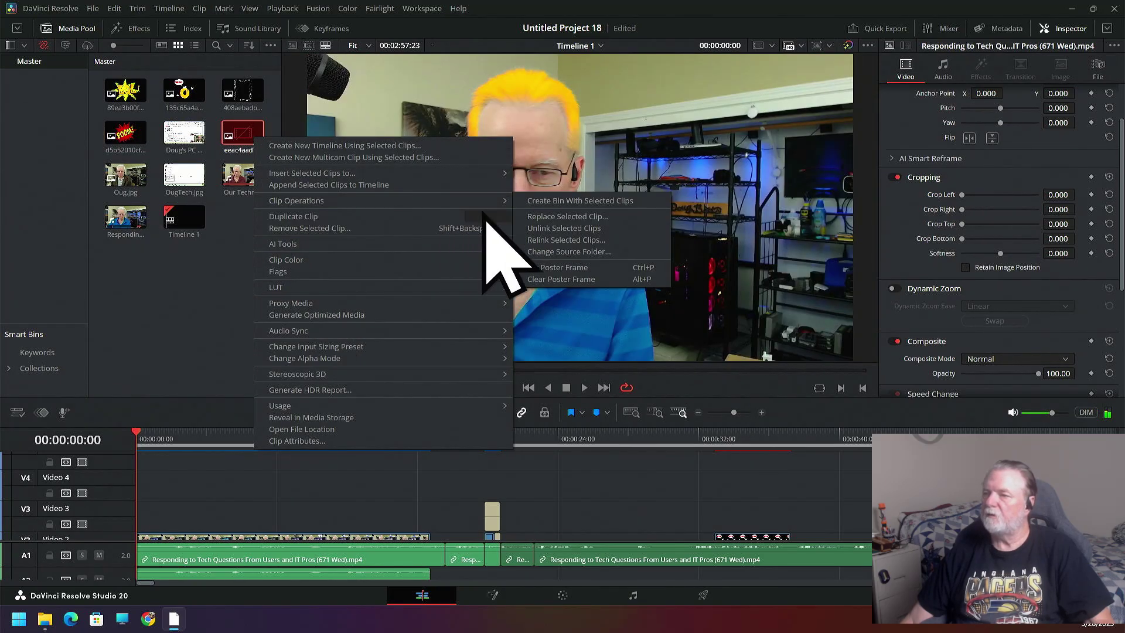
{"action": "left_click", "coordinate": [551, 253]}
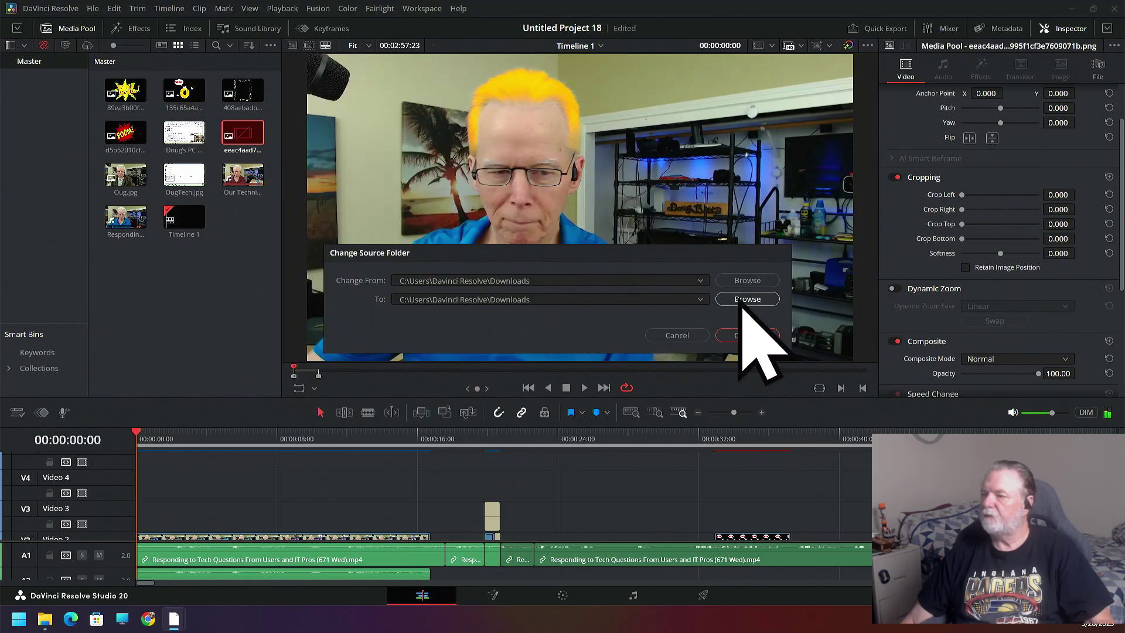
{"action": "left_click", "coordinate": [743, 302]}
{"action": "left_click", "coordinate": [668, 445]}
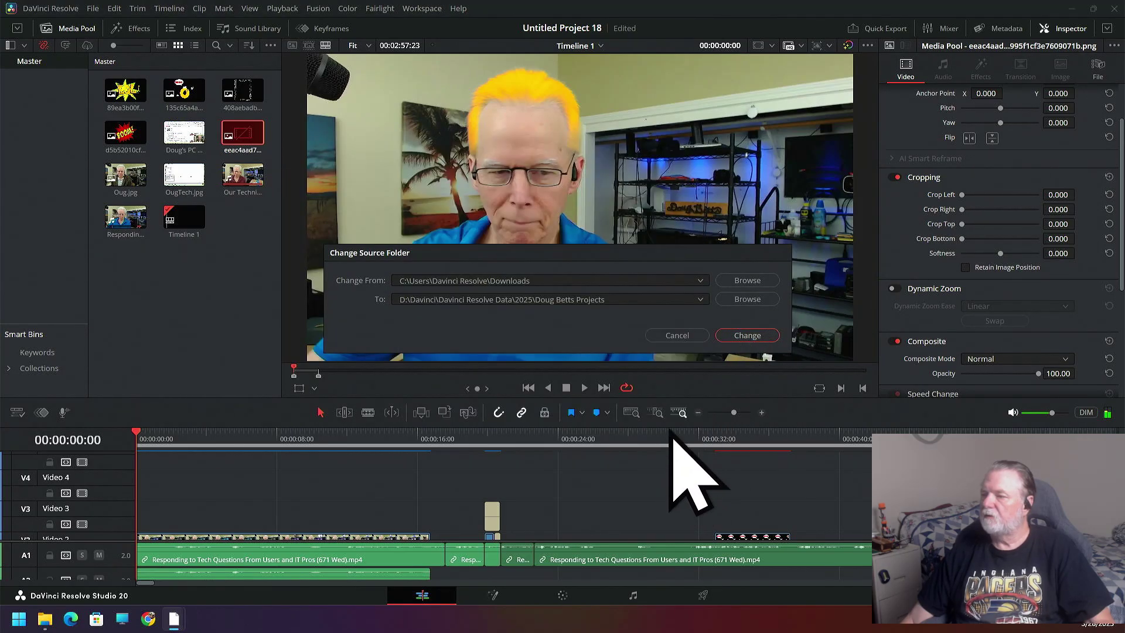
{"action": "left_click", "coordinate": [742, 336]}
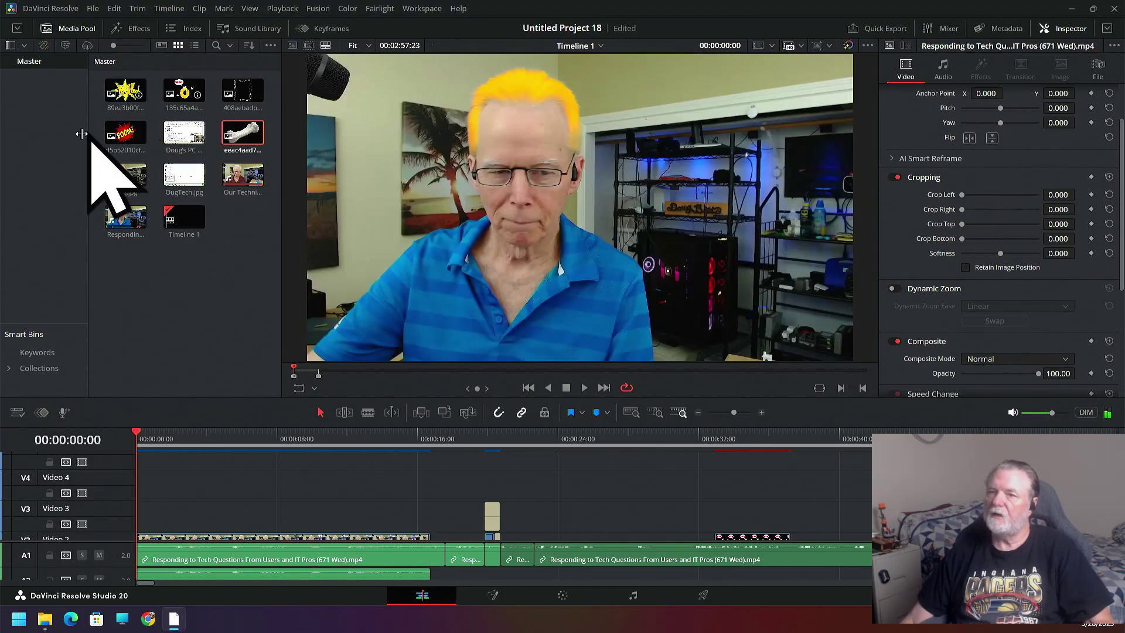
{"action": "left_click", "coordinate": [128, 134]}
{"action": "left_click", "coordinate": [160, 147]}
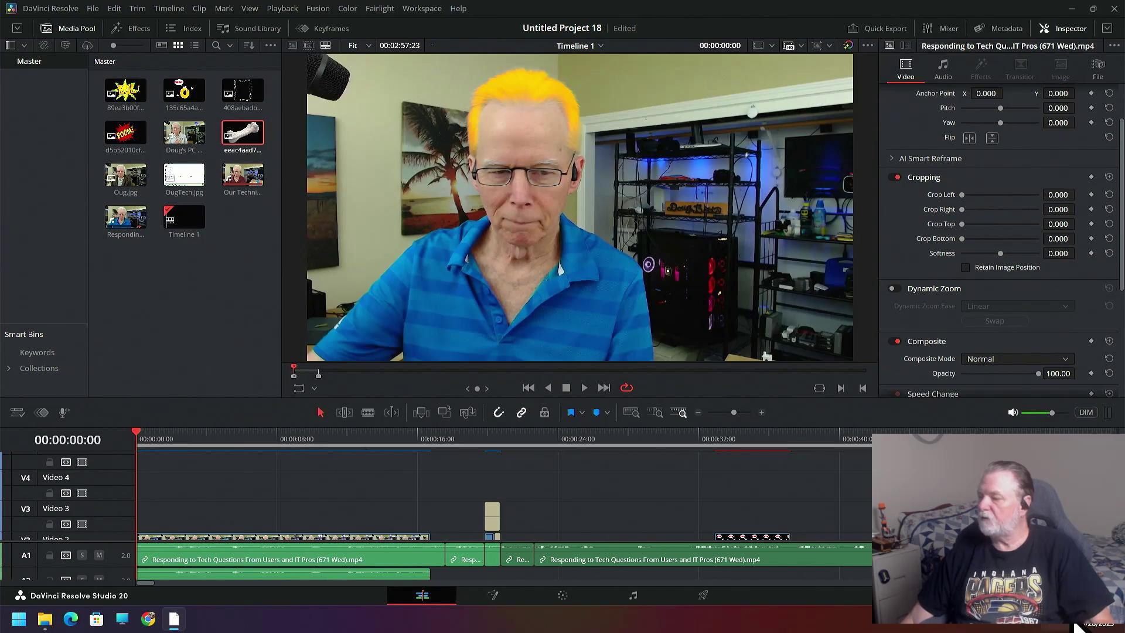
Open the Flying Saucer Laptop project from the Project Manager and delete the 8th World Wonder audio and the 348359146... image from its media pool.
{"action": "left_click", "coordinate": [1091, 596]}
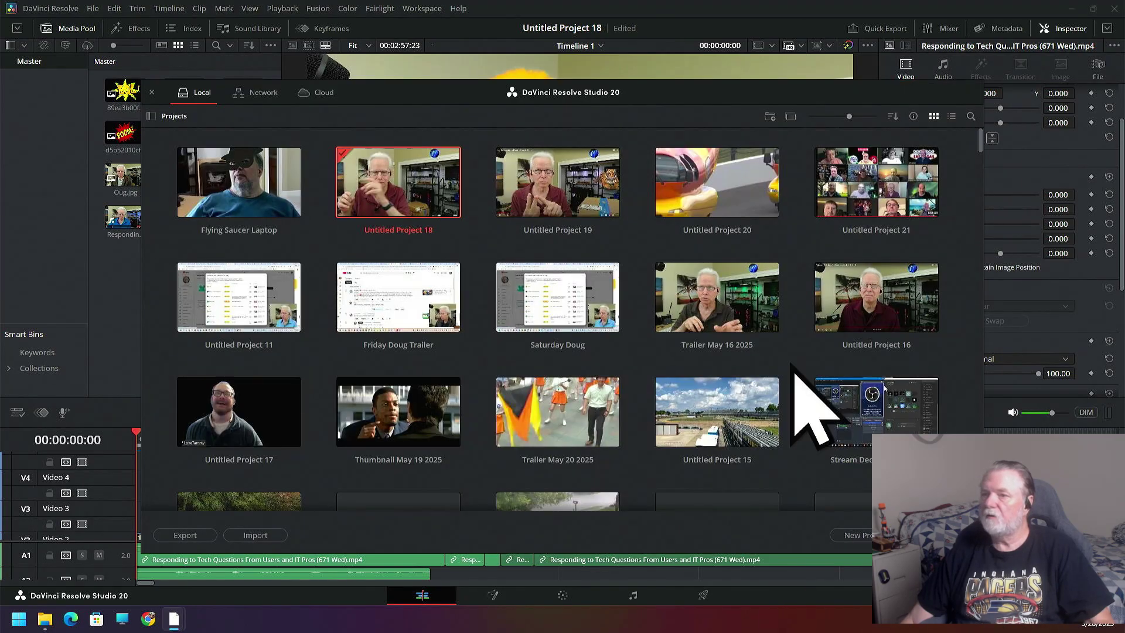
{"action": "double_click", "coordinate": [246, 193]}
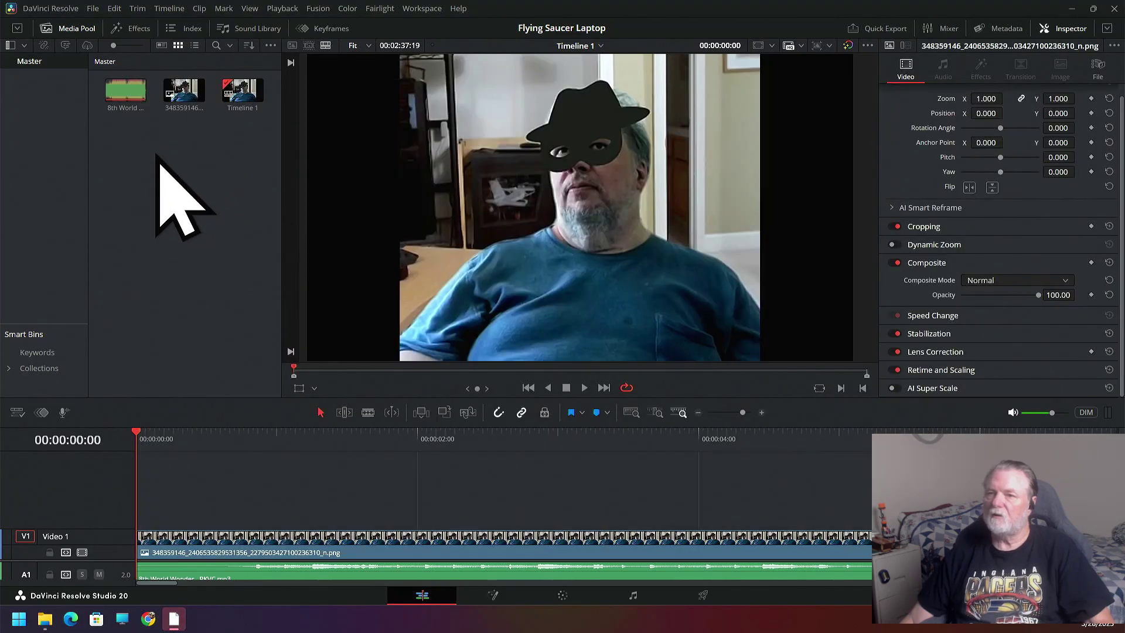
{"action": "left_click_drag", "start_coordinate": [137, 149], "coordinate": [180, 95]}
{"action": "double_click", "coordinate": [179, 94]}
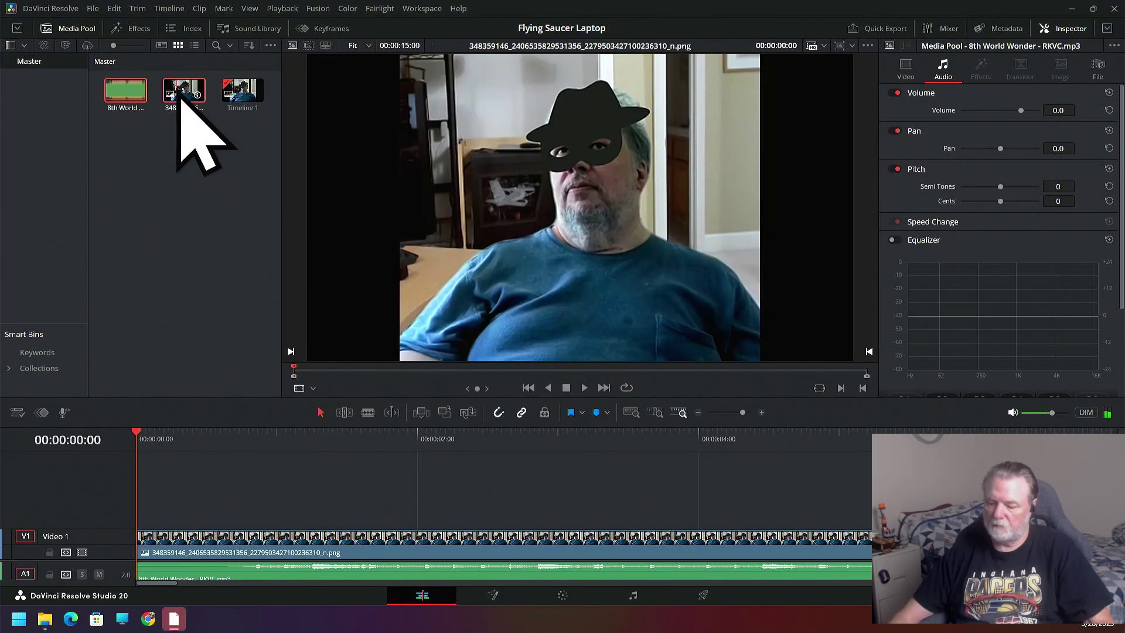
{"action": "key", "text": "Delete"}
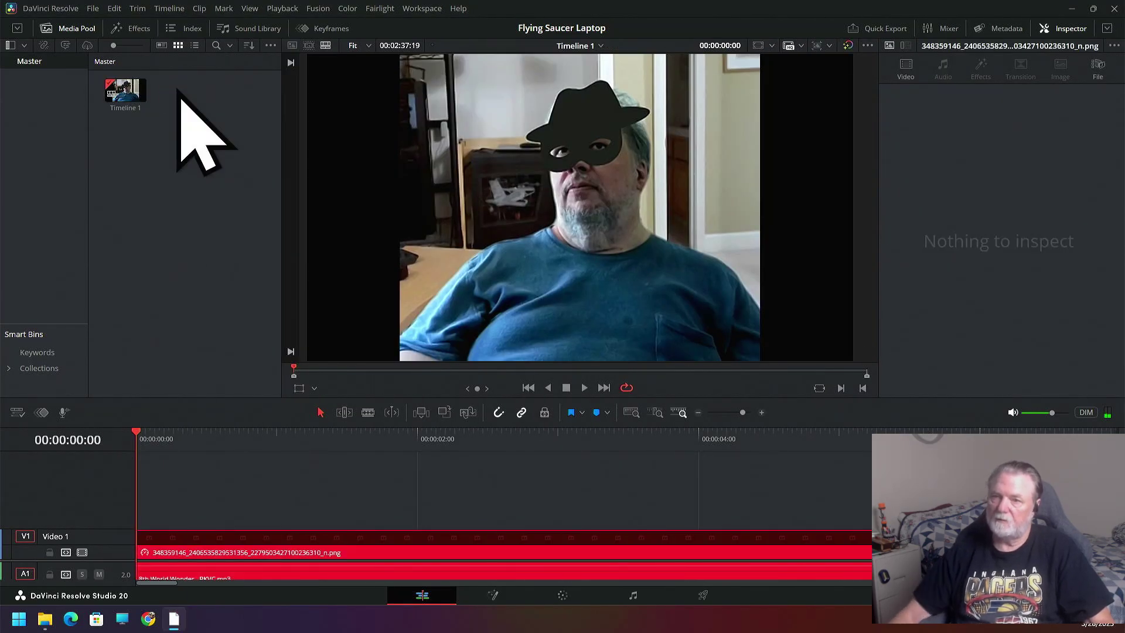
Delete Timeline 1 from the Flying Saucer Laptop project's media pool and confirm the deletion.
{"action": "right_click", "coordinate": [126, 93]}
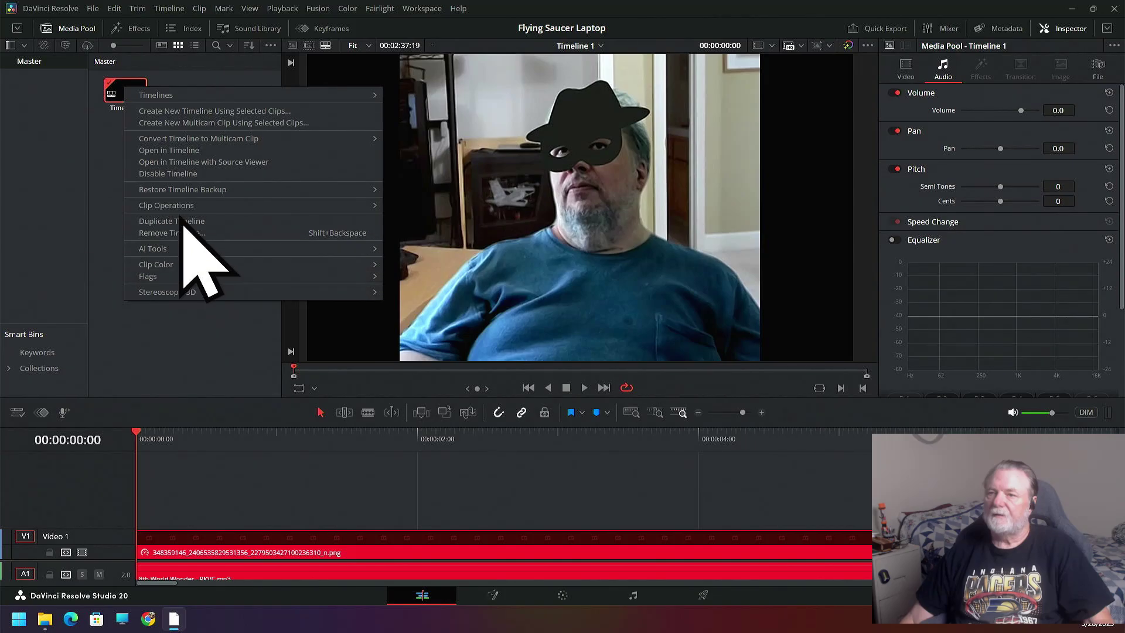
{"action": "left_click", "coordinate": [127, 100]}
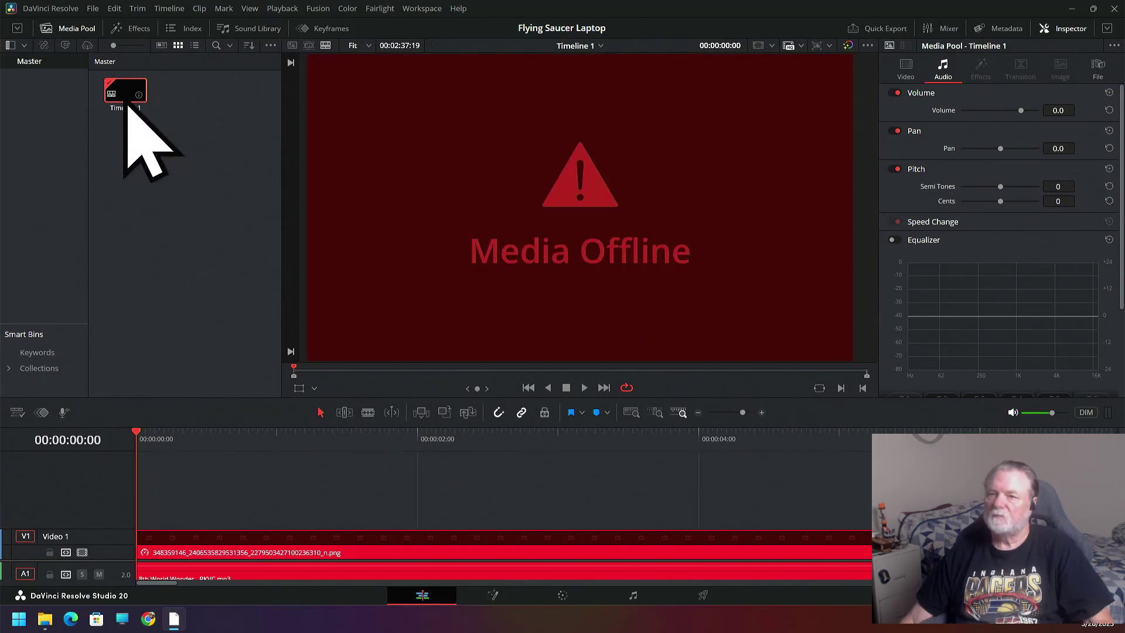
{"action": "key", "text": "Delete"}
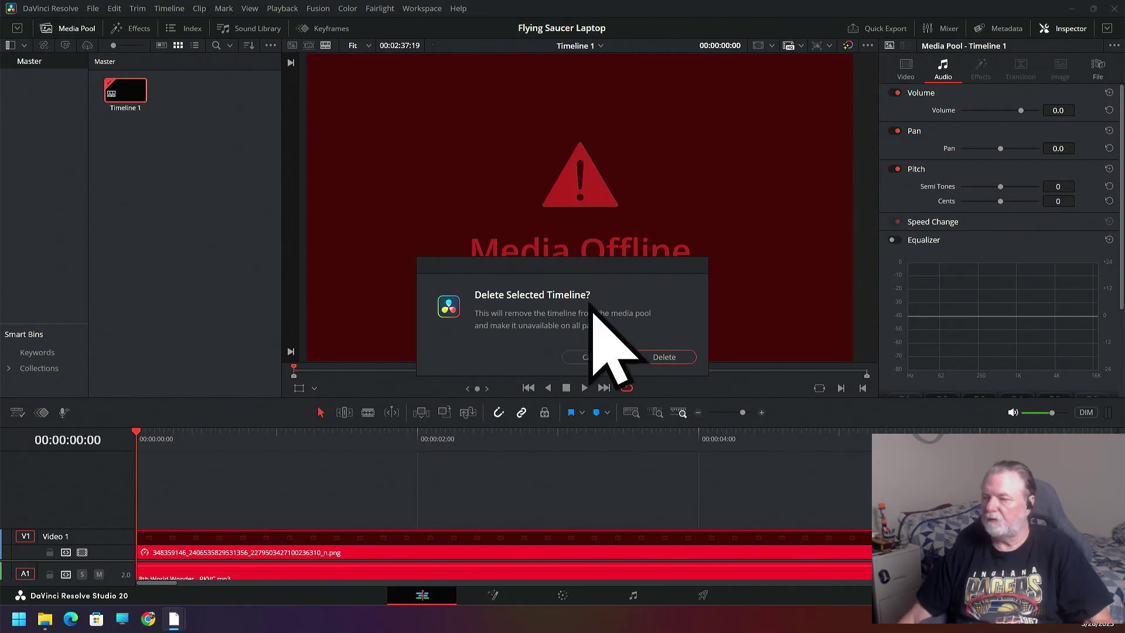
{"action": "left_click", "coordinate": [664, 357]}
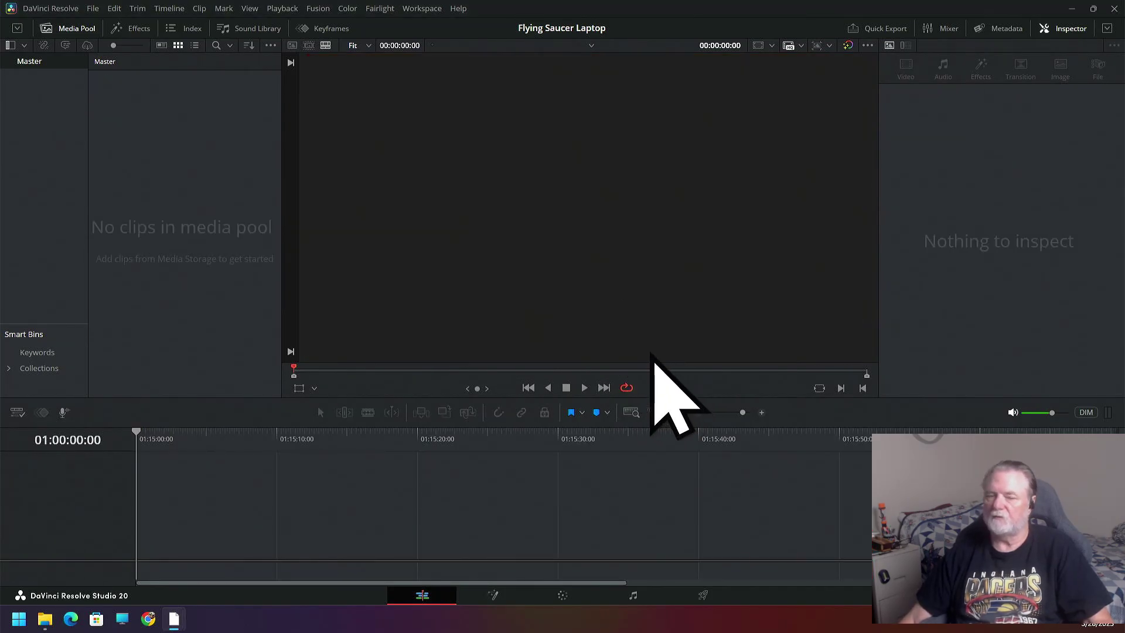